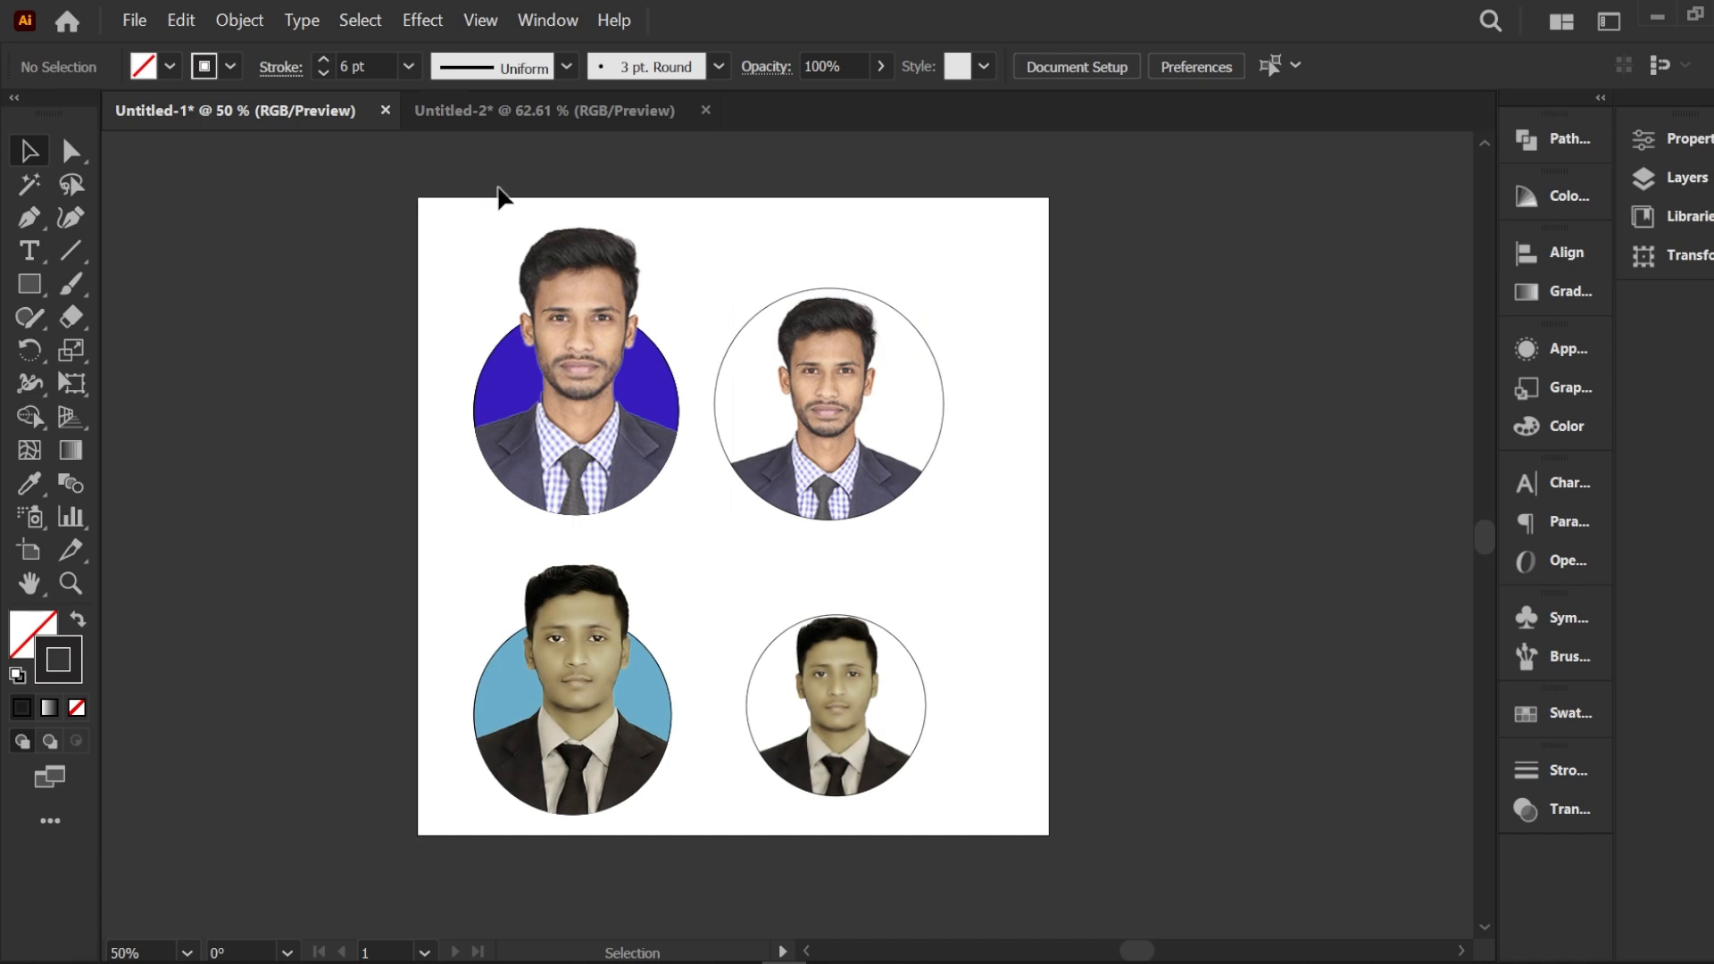
Step: Switch to the Untitled-2 document and fill the empty circle with the orange-brown colour D06900
left_click(499, 110)
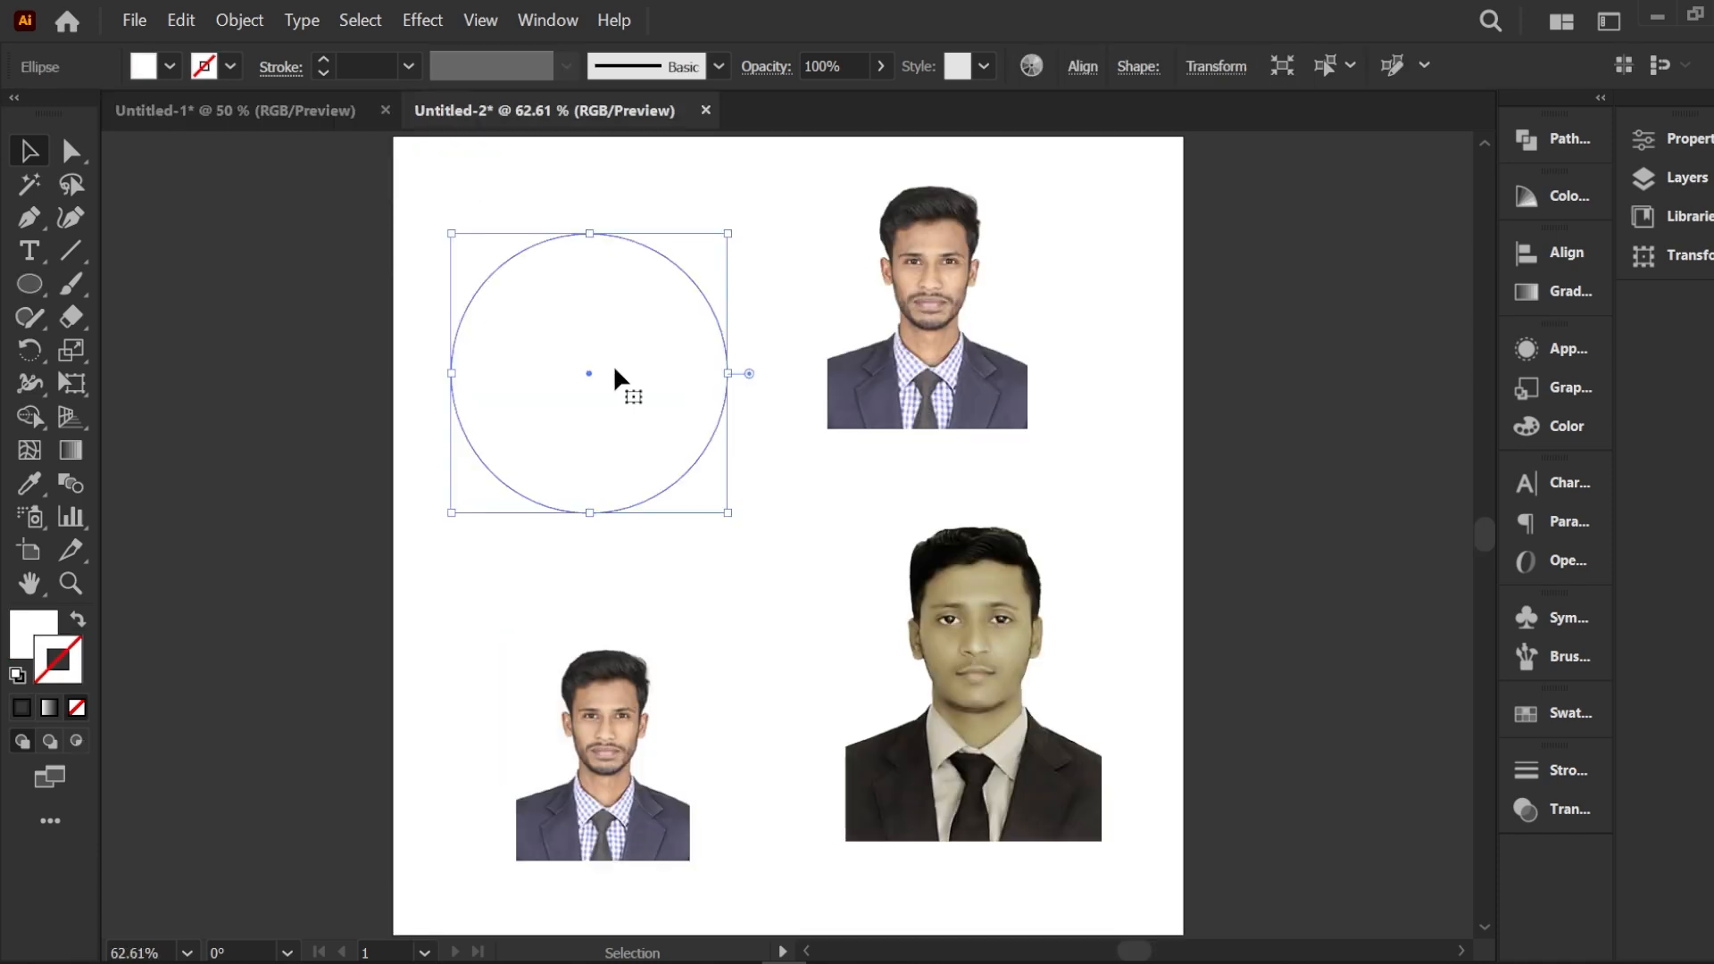
left_click(33, 622)
left_click(1206, 559)
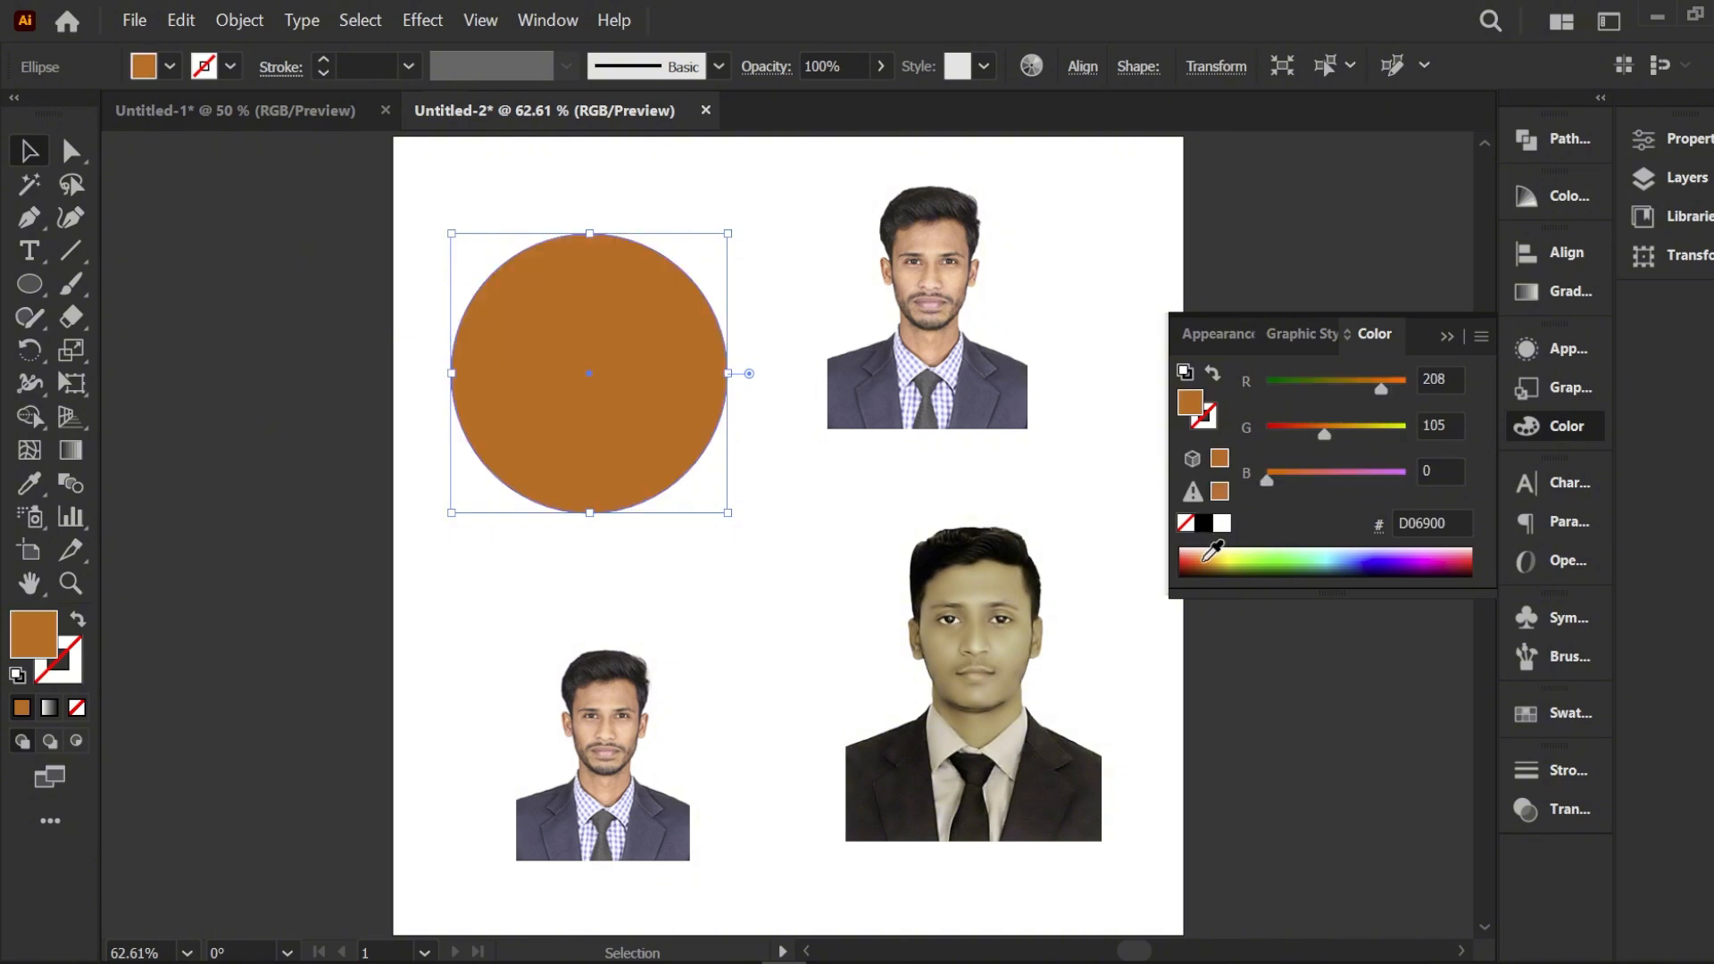
left_click(1447, 337)
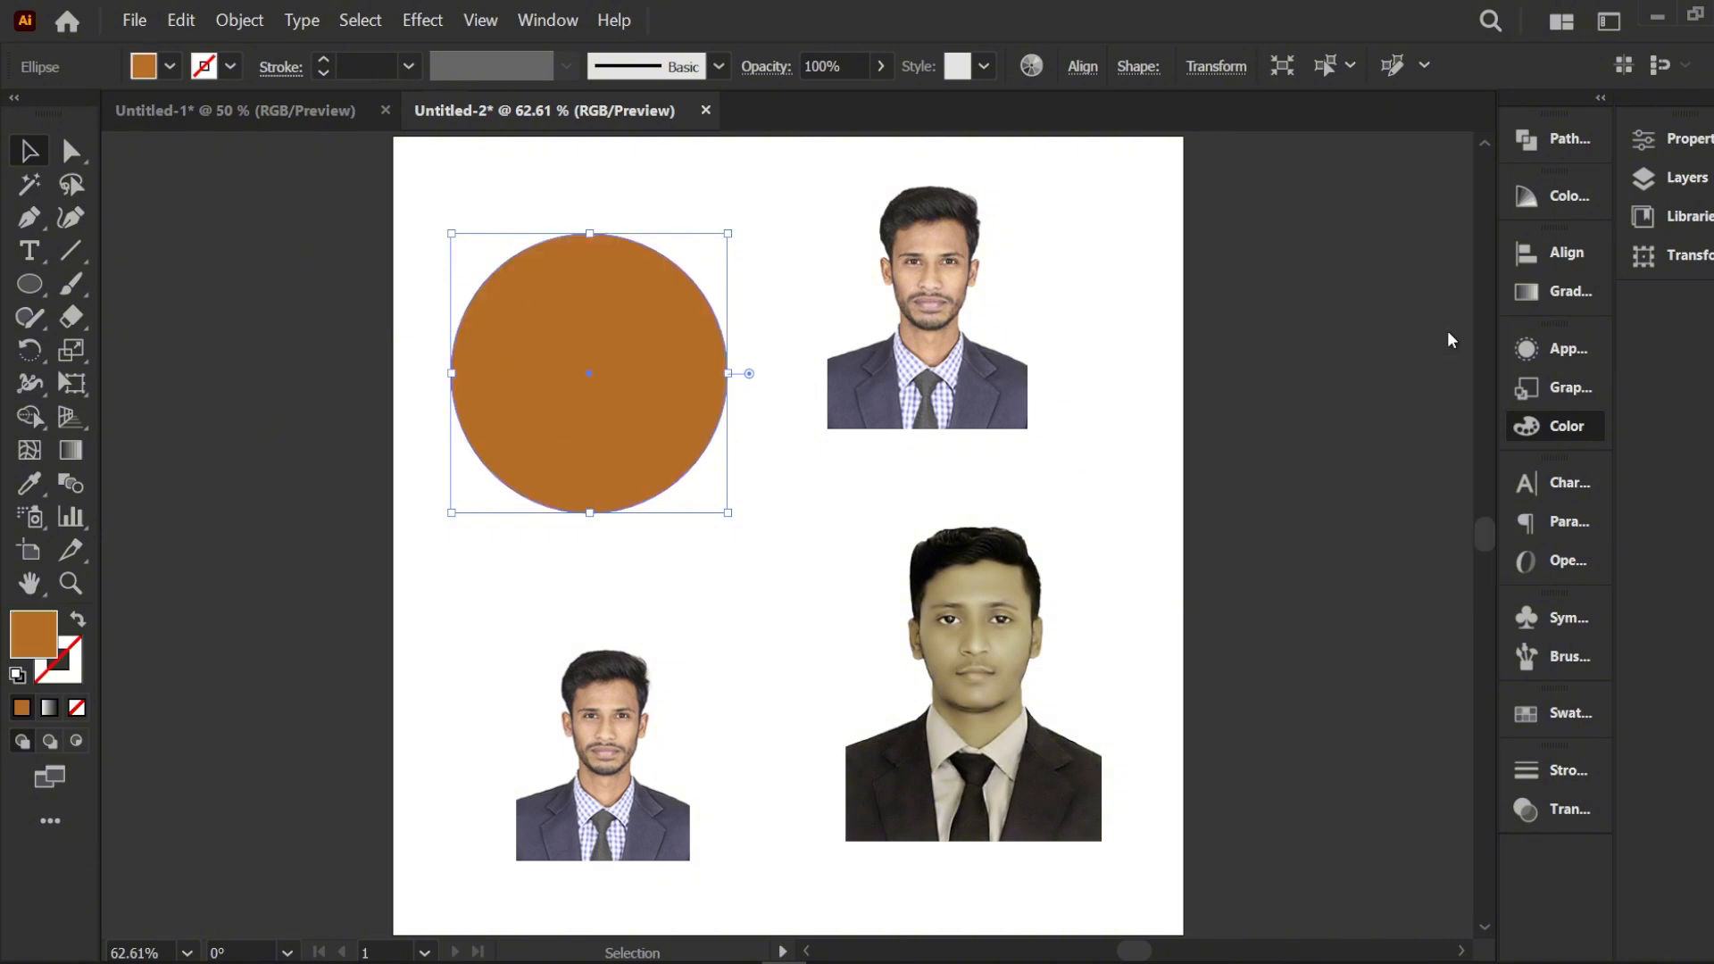
left_click(166, 248)
Step: Enlarge the lower-left portrait photo to roughly the circle's width and move the orange circle over its face
left_click(635, 730)
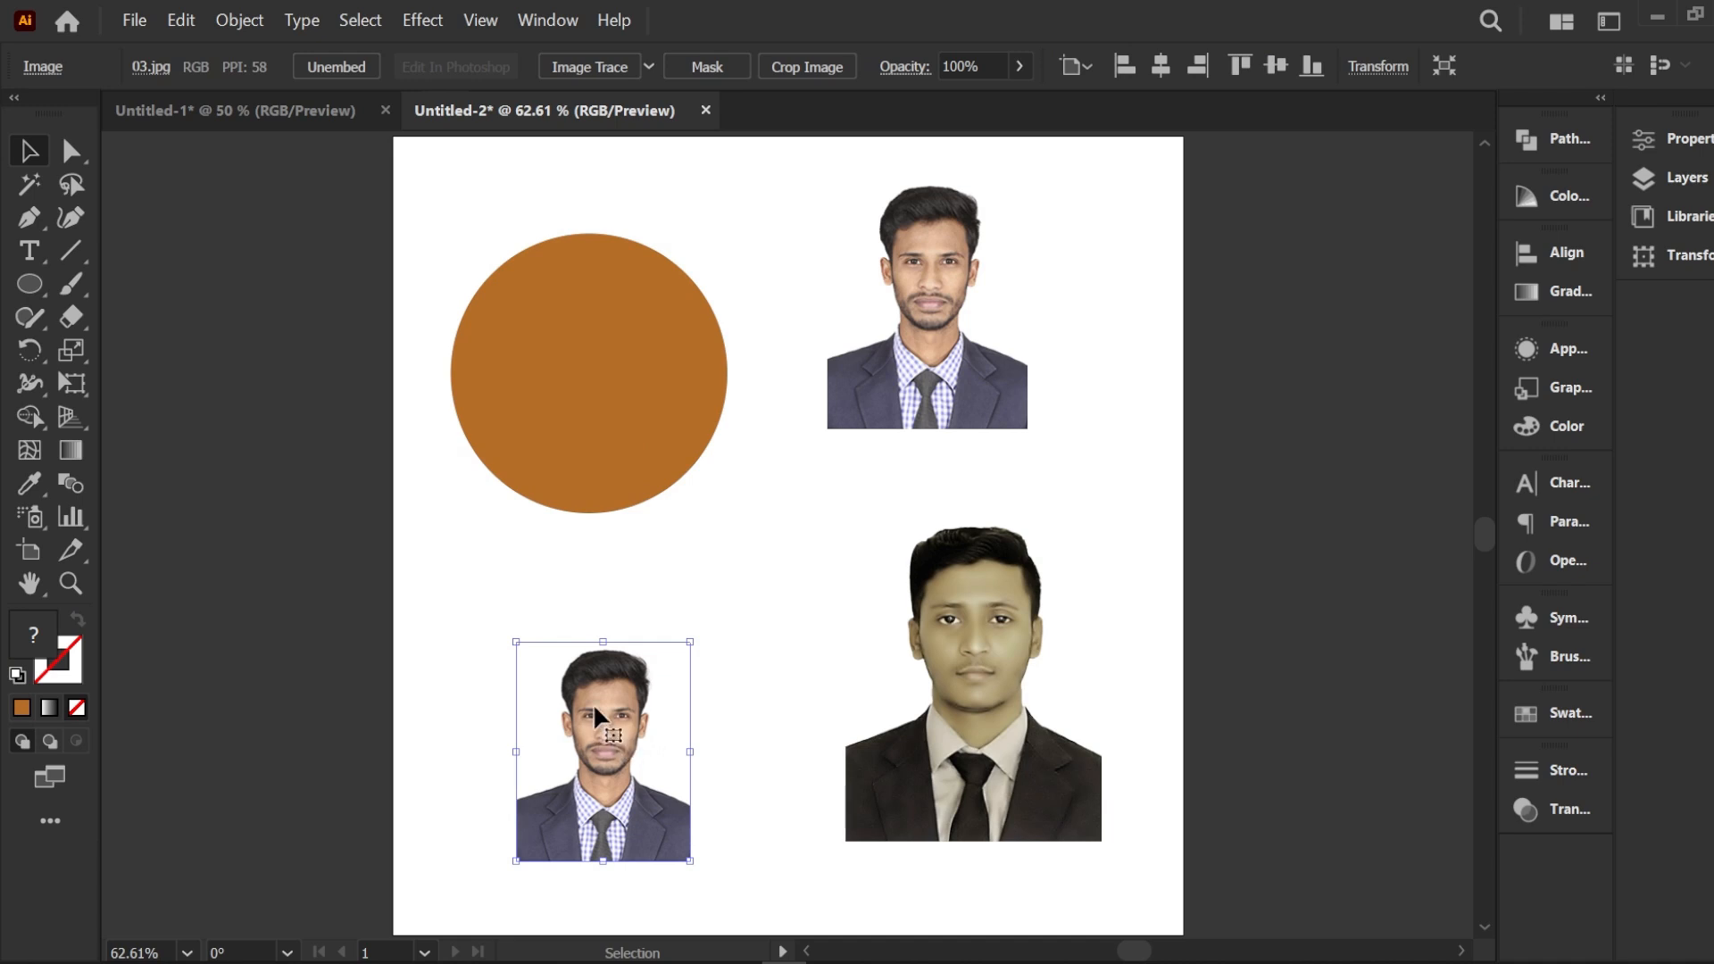
left_click_drag(625, 700, 612, 581)
left_click(620, 375)
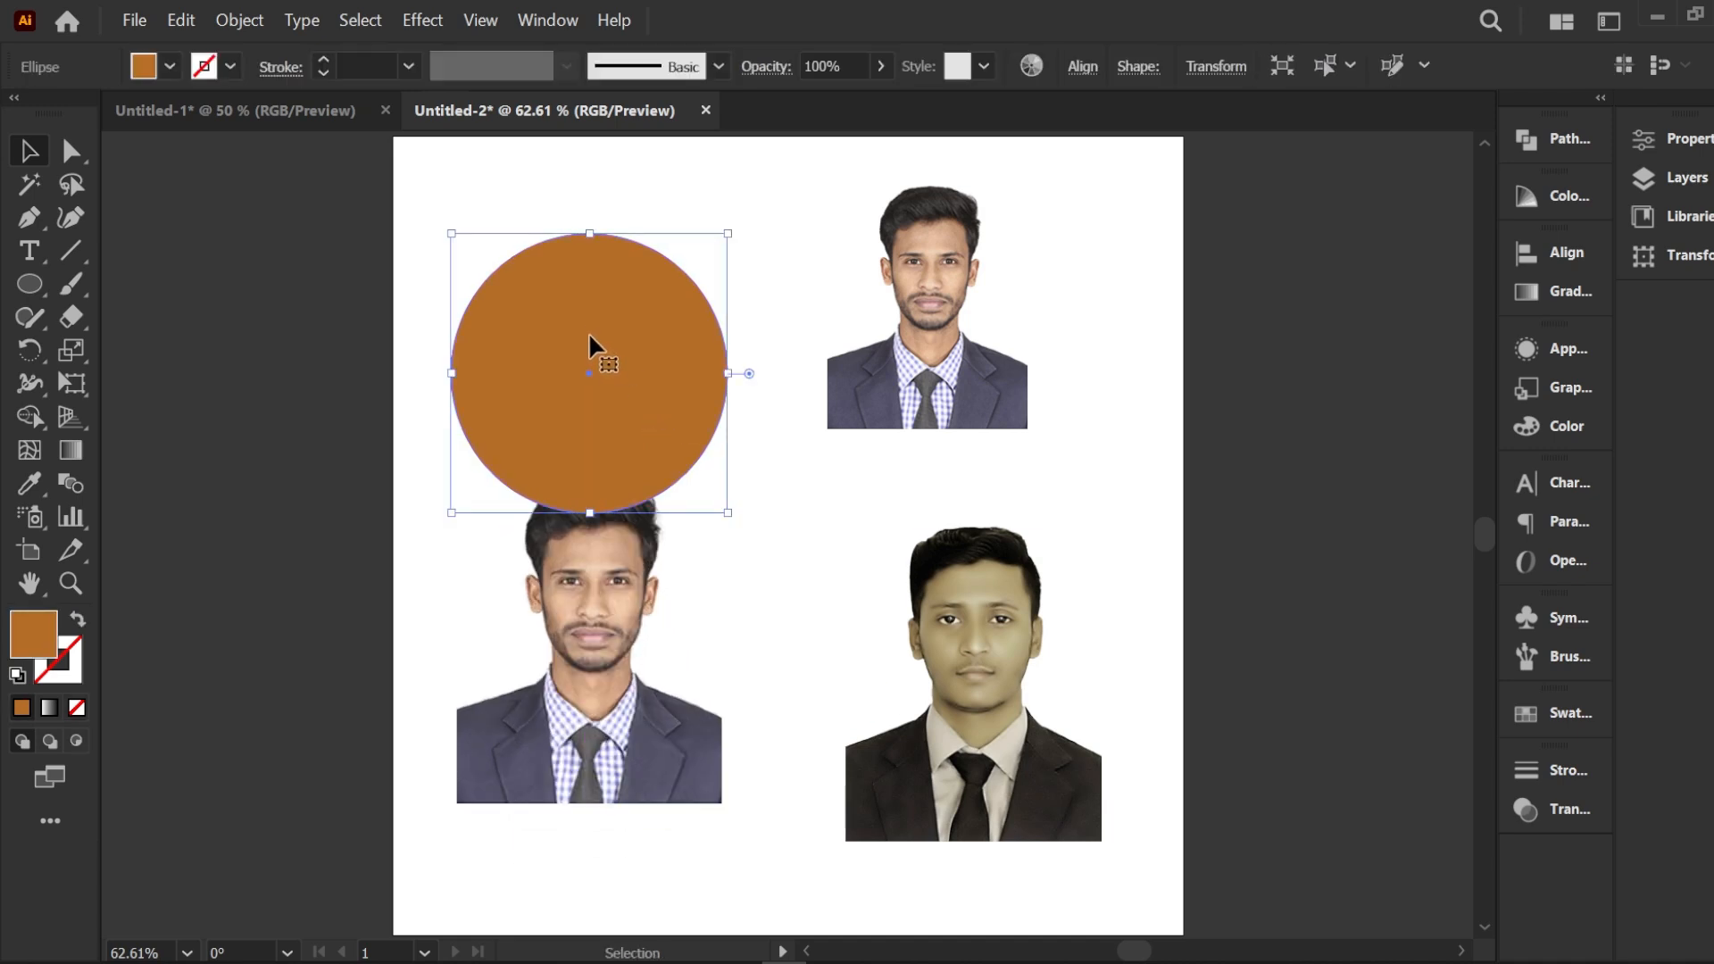
left_click_drag(622, 289, 599, 507)
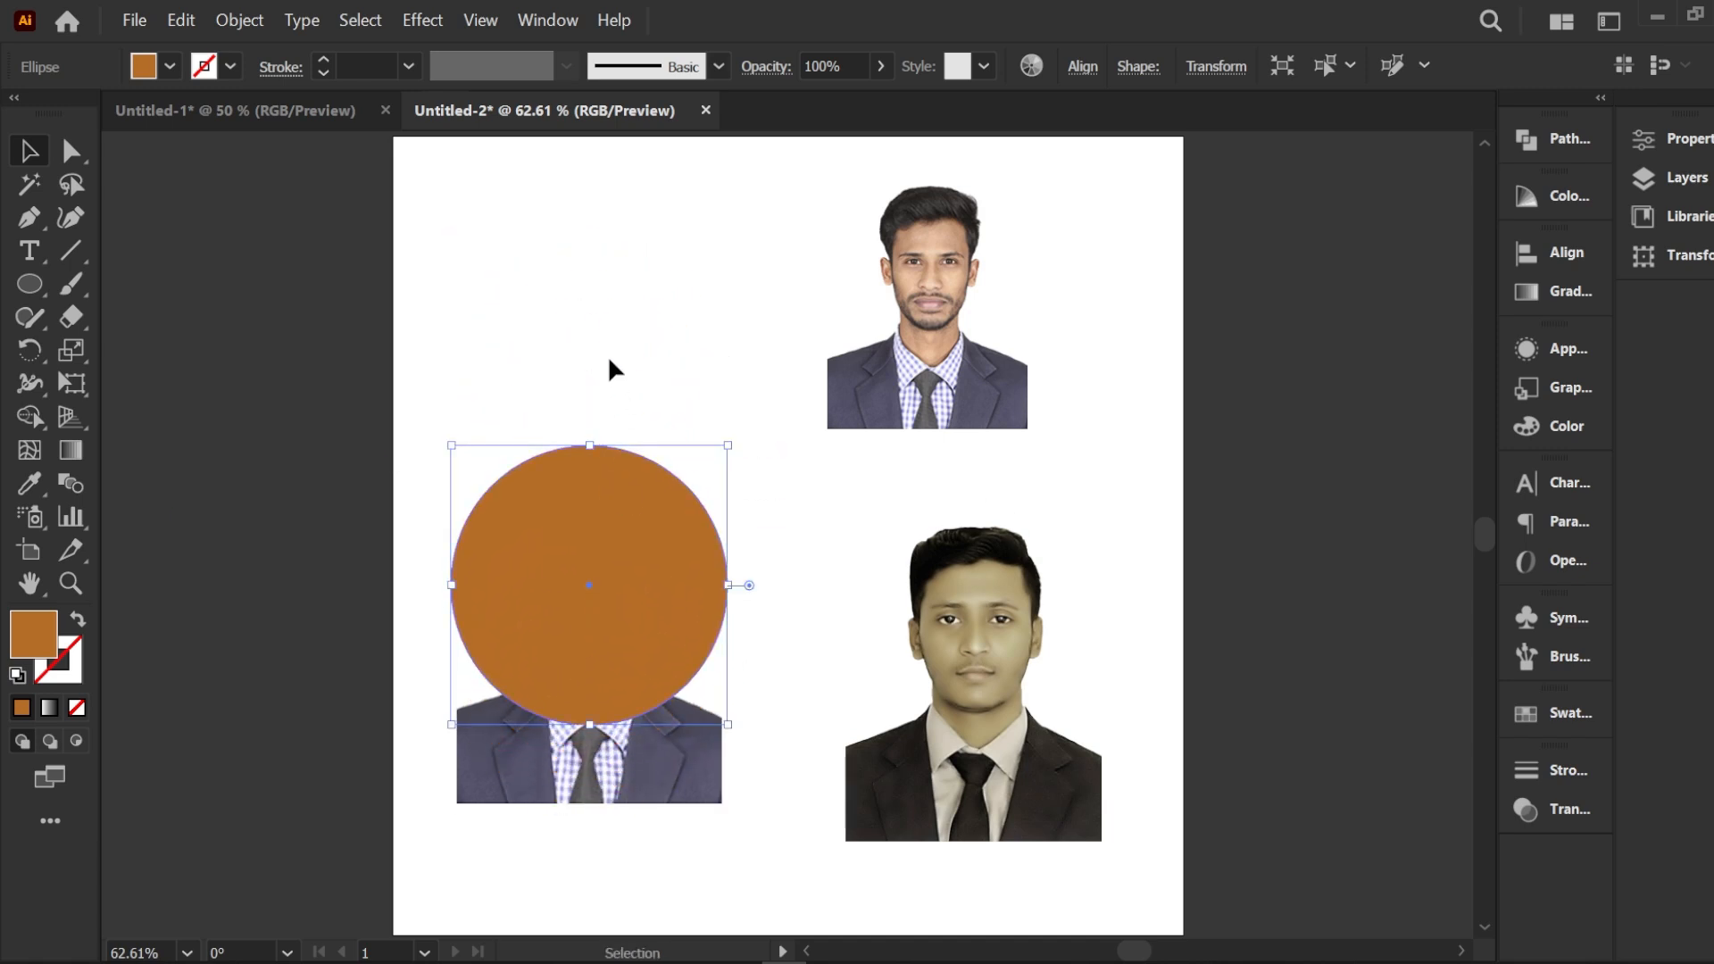
Step: Send the orange circle behind the portrait photo and move the photo up, leaving the circle's lower part exposed
right_click(600, 494)
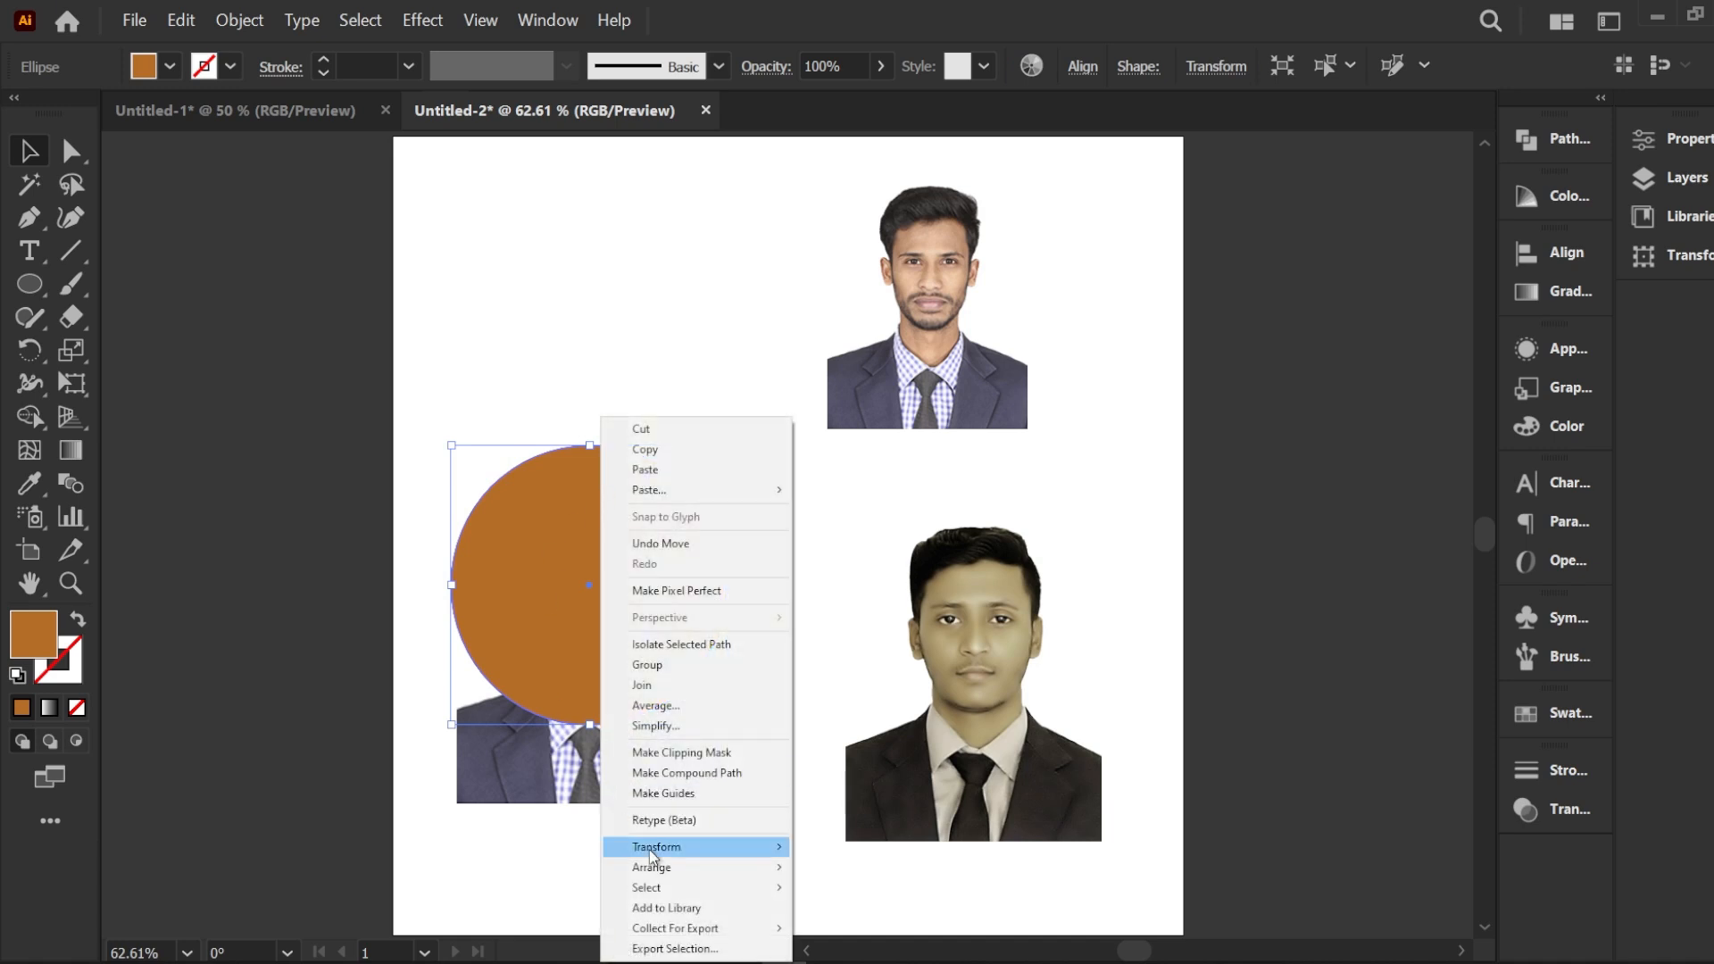
mouse_move(652, 870)
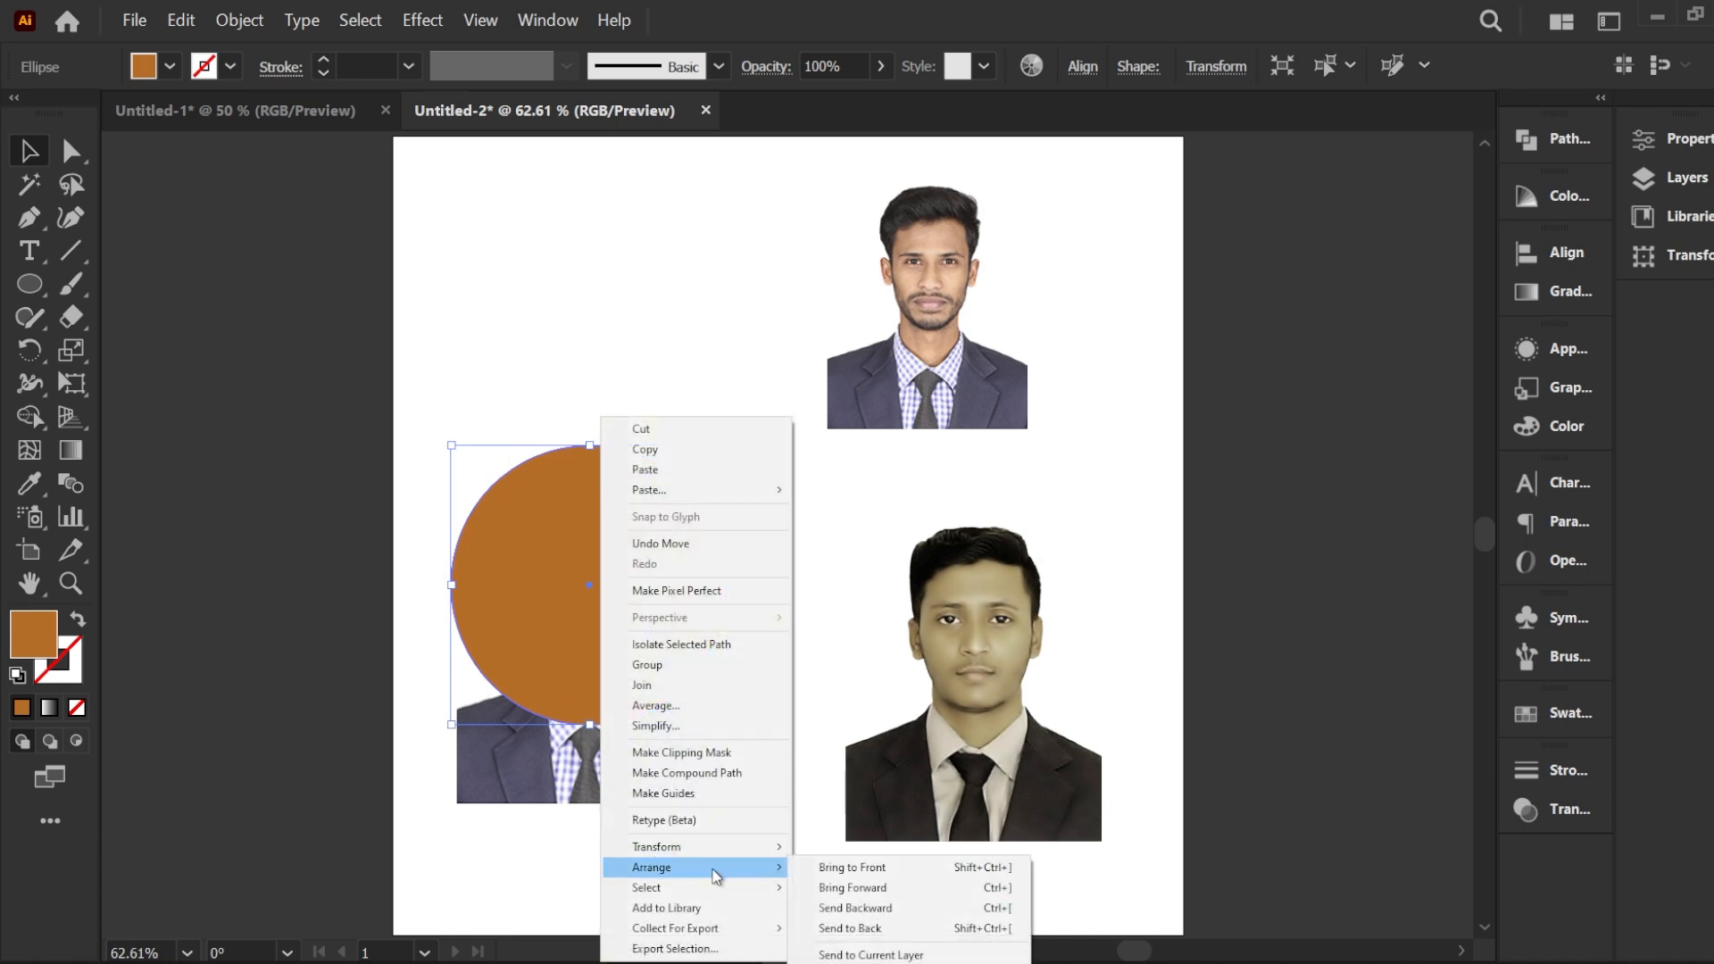
left_click(858, 871)
mouse_move(598, 543)
left_mouse_down()
mouse_move(604, 291)
mouse_move(598, 550)
left_mouse_up()
key("ctrl+shift+bracketleft")
left_click(526, 389)
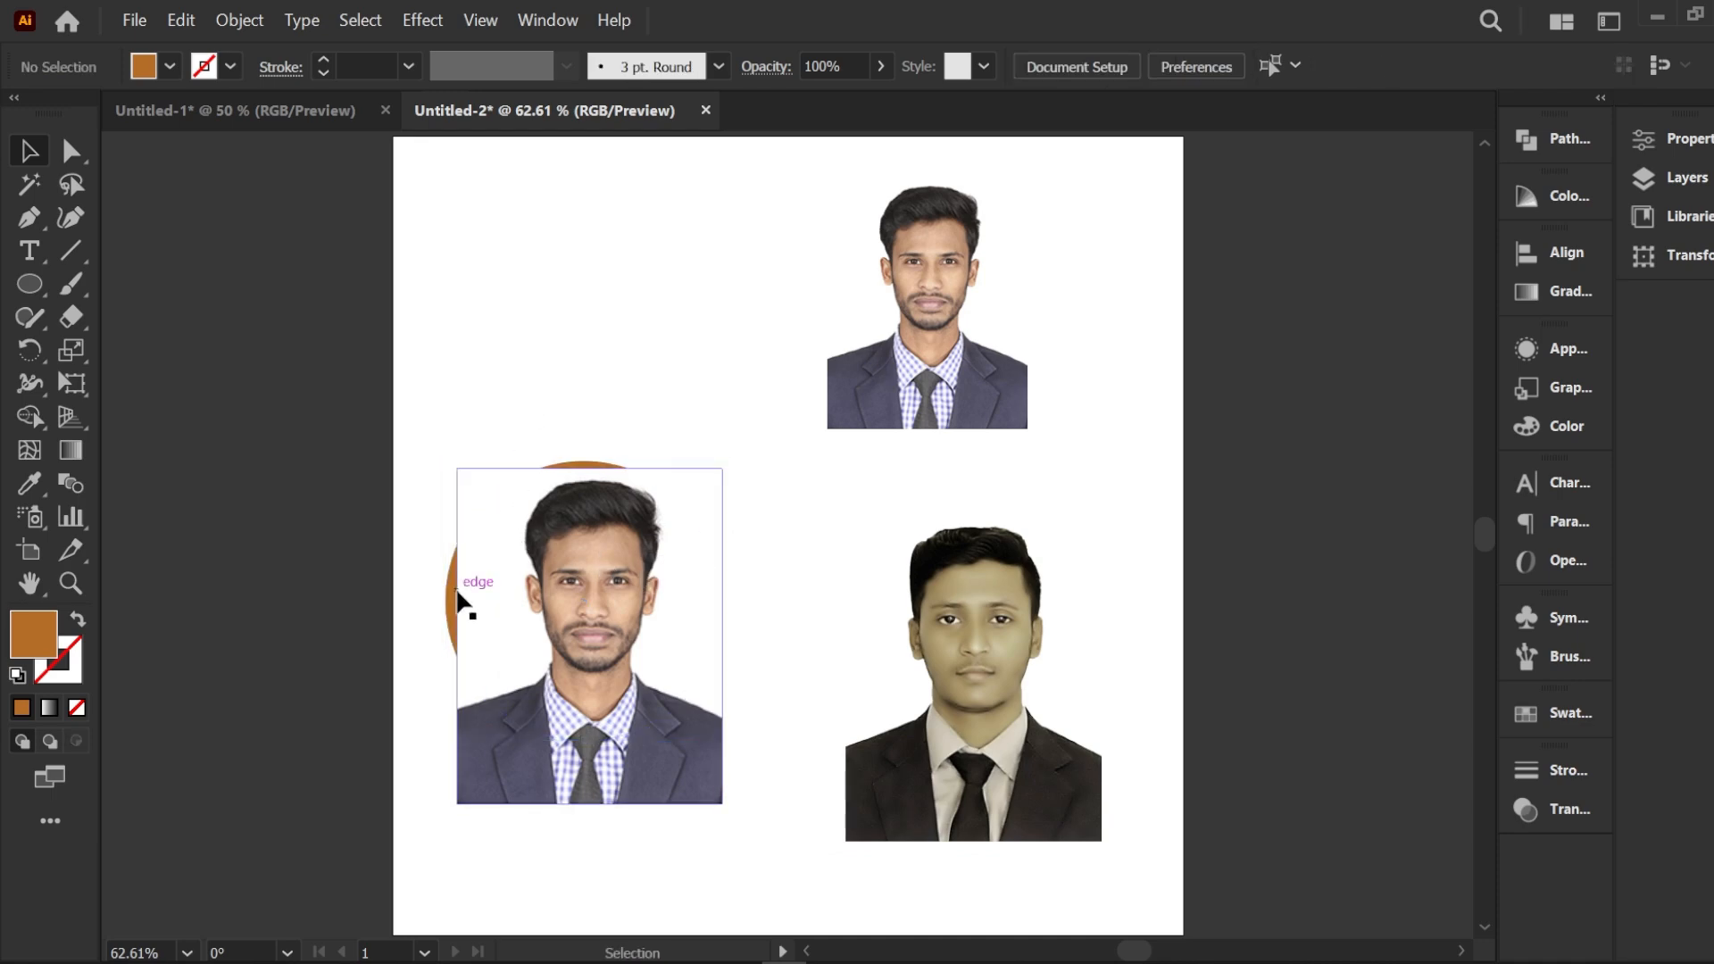
left_click_drag(459, 592, 471, 388)
Step: Bring the orange circle to the front and place it over the portrait's head and shoulders
left_click(556, 688)
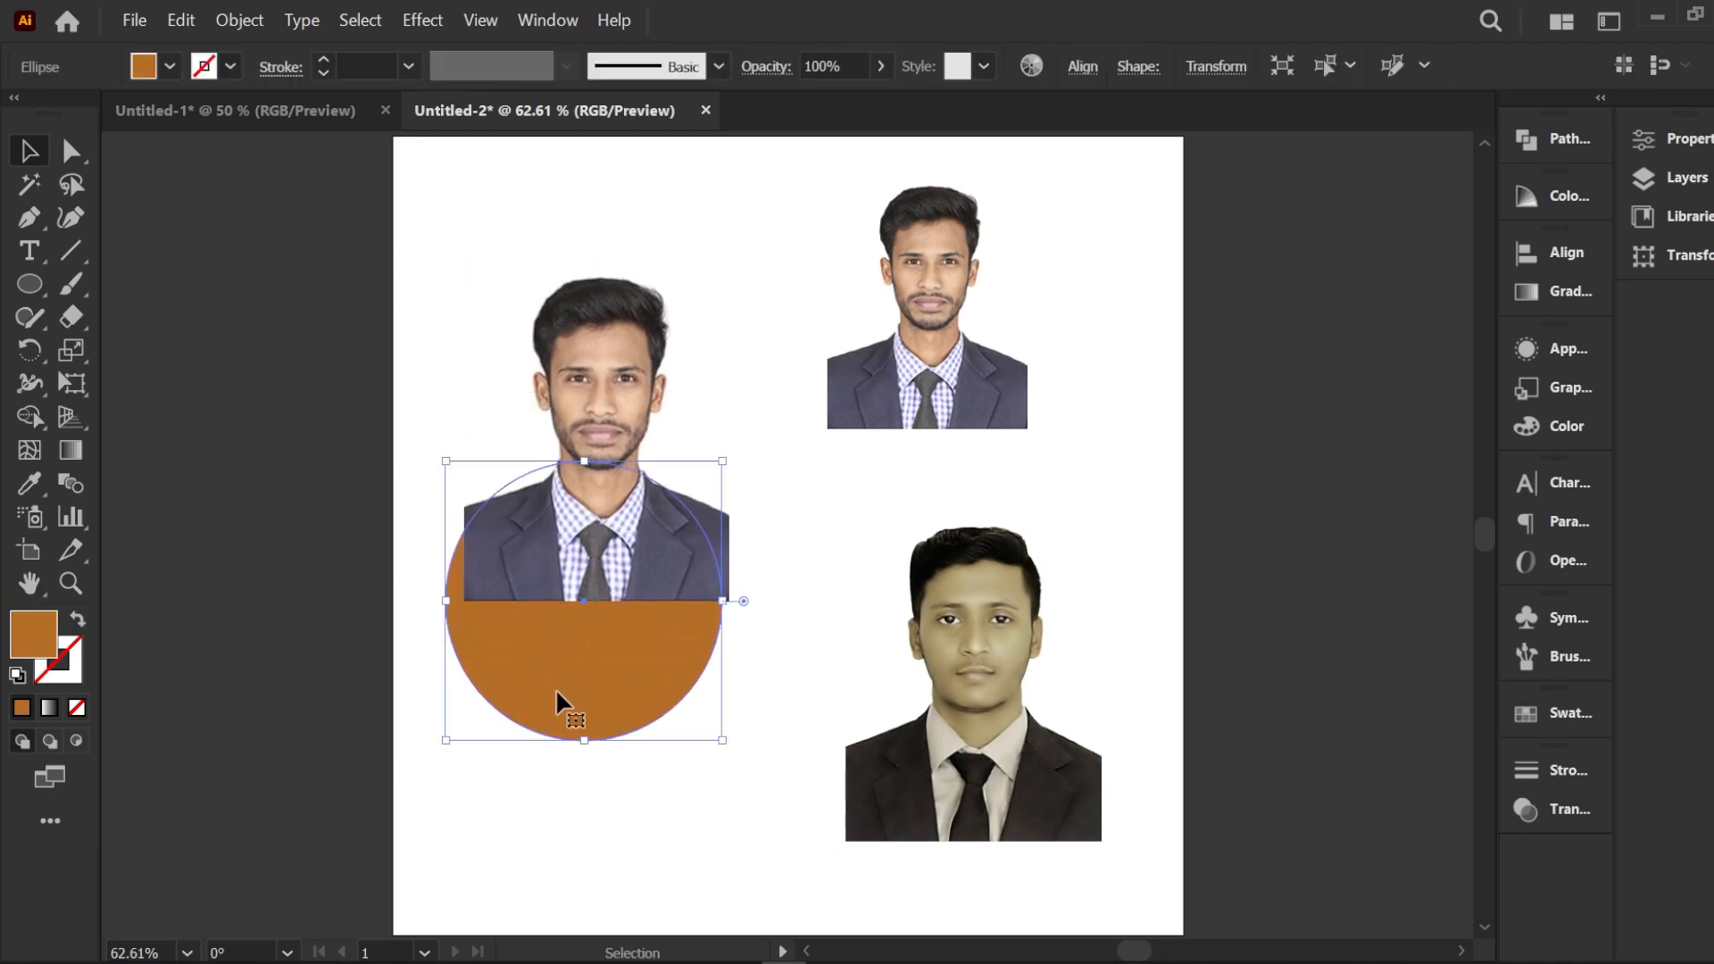
mouse_move(570, 666)
left_mouse_down()
mouse_move(539, 536)
mouse_move(581, 611)
mouse_move(570, 659)
left_mouse_up()
right_click(579, 646)
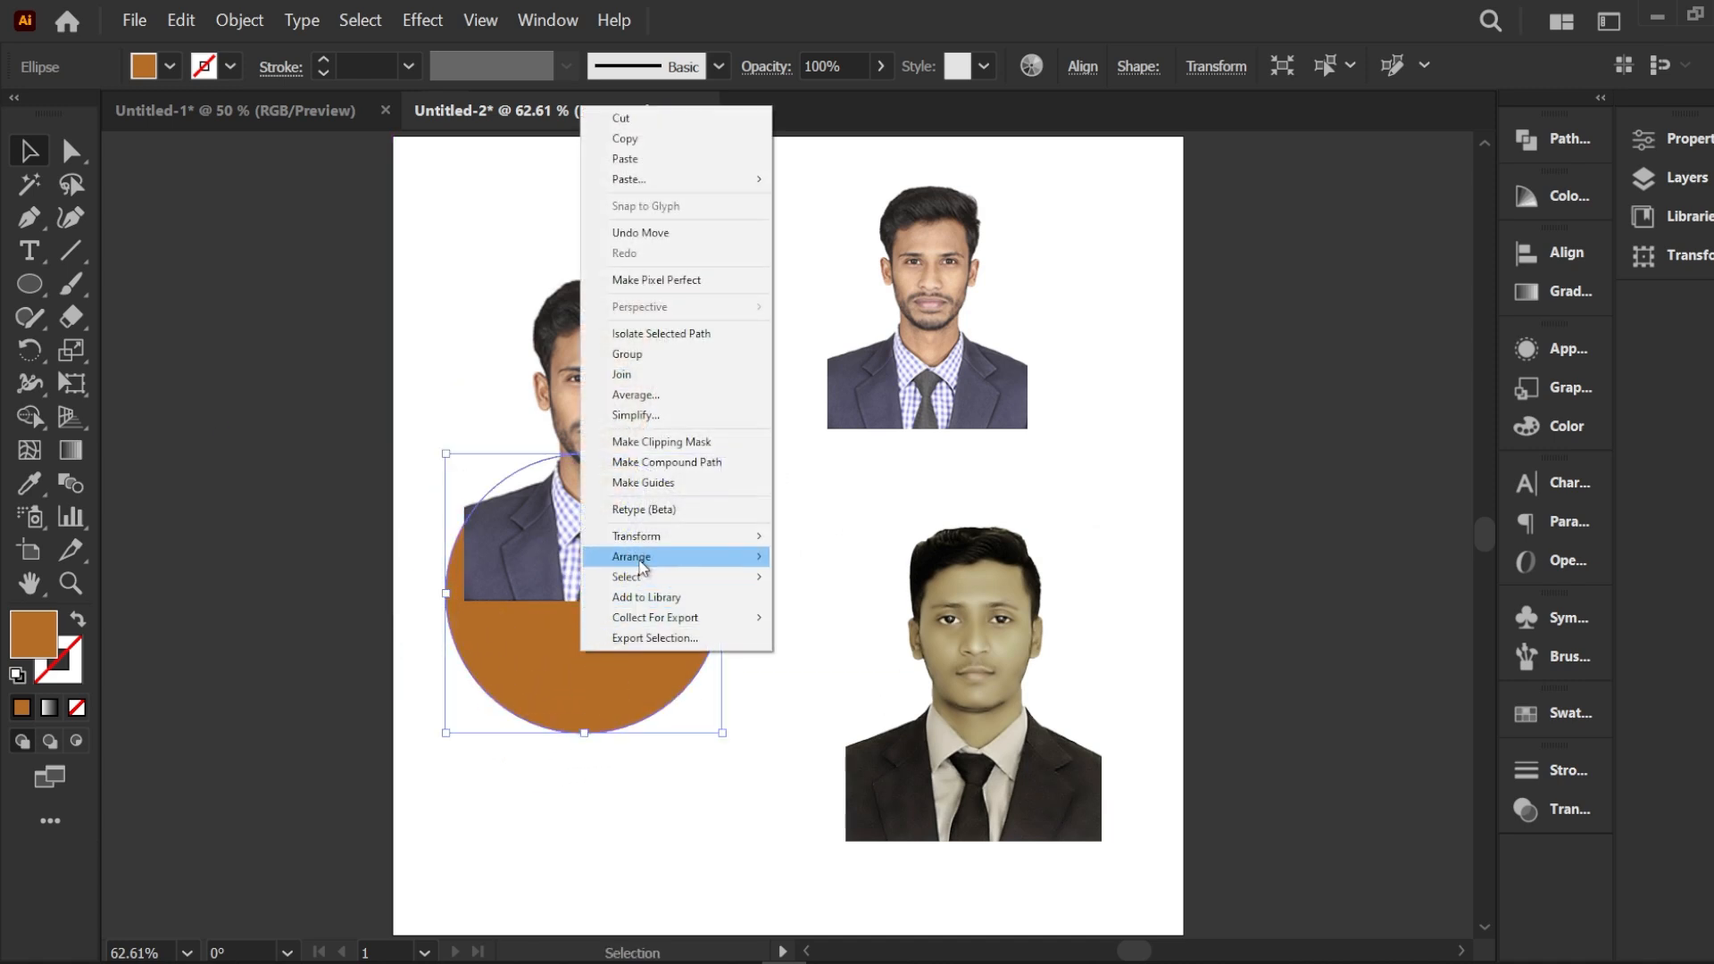
mouse_move(634, 556)
left_click(822, 560)
left_click_drag(596, 644, 581, 447)
left_click(534, 220)
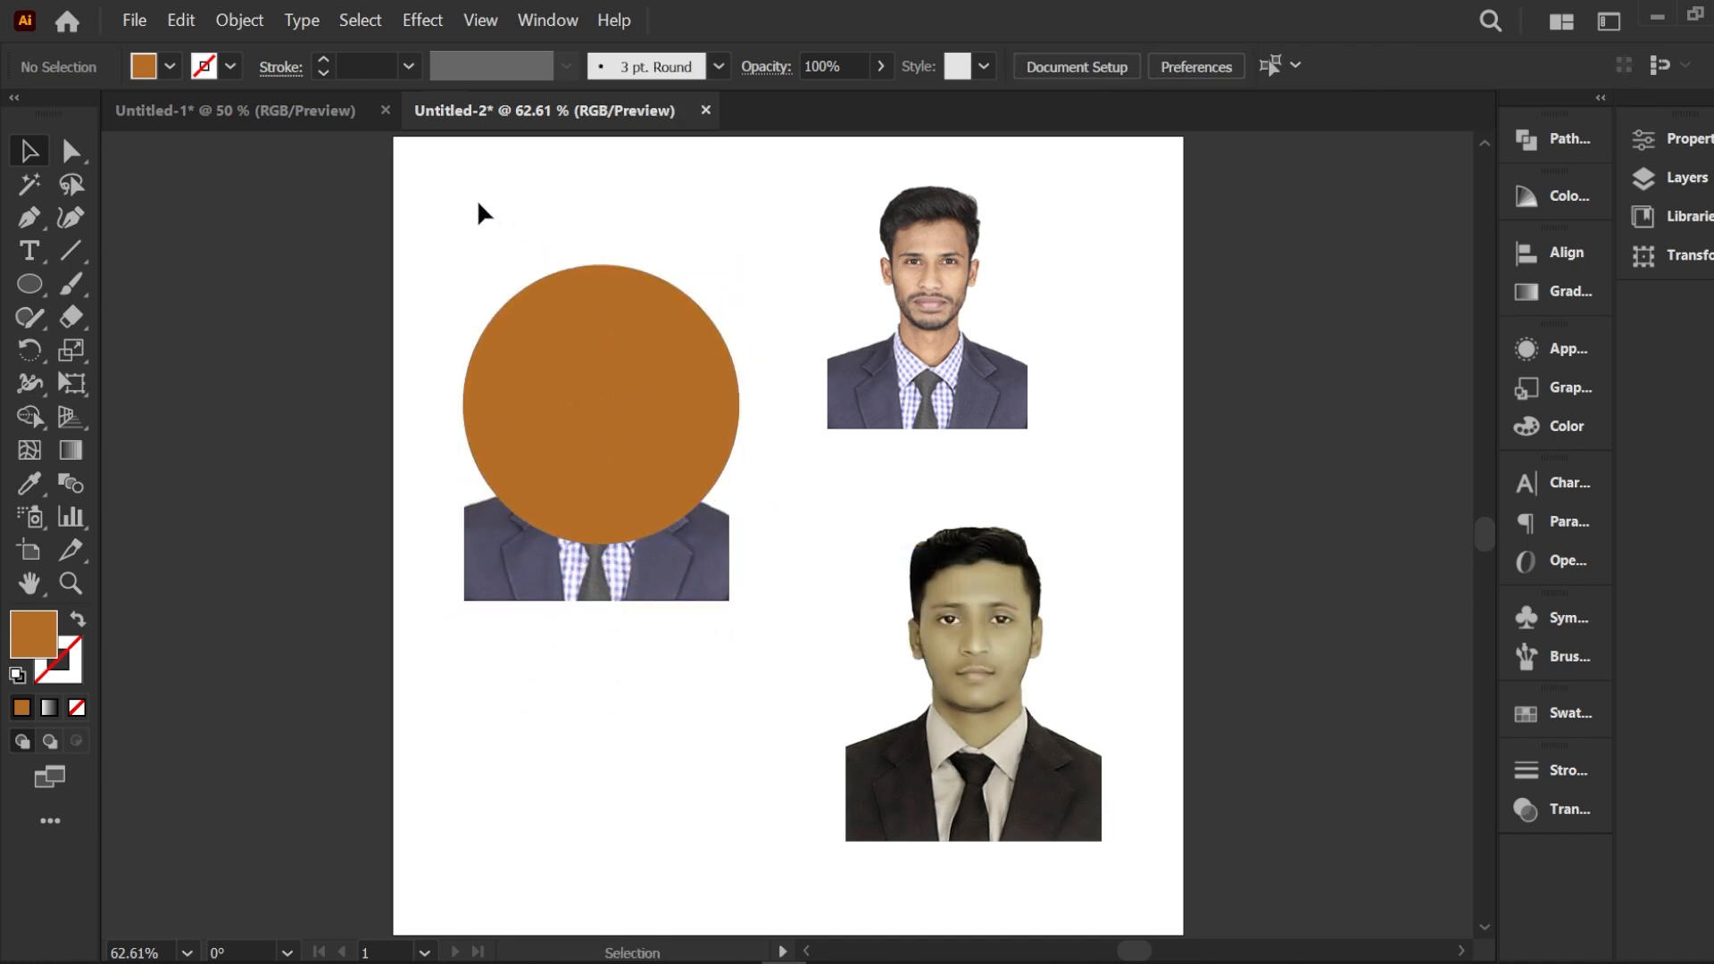
Step: Select the orange circle together with the portrait beneath it and make a clipping mask
left_click_drag(477, 200, 667, 468)
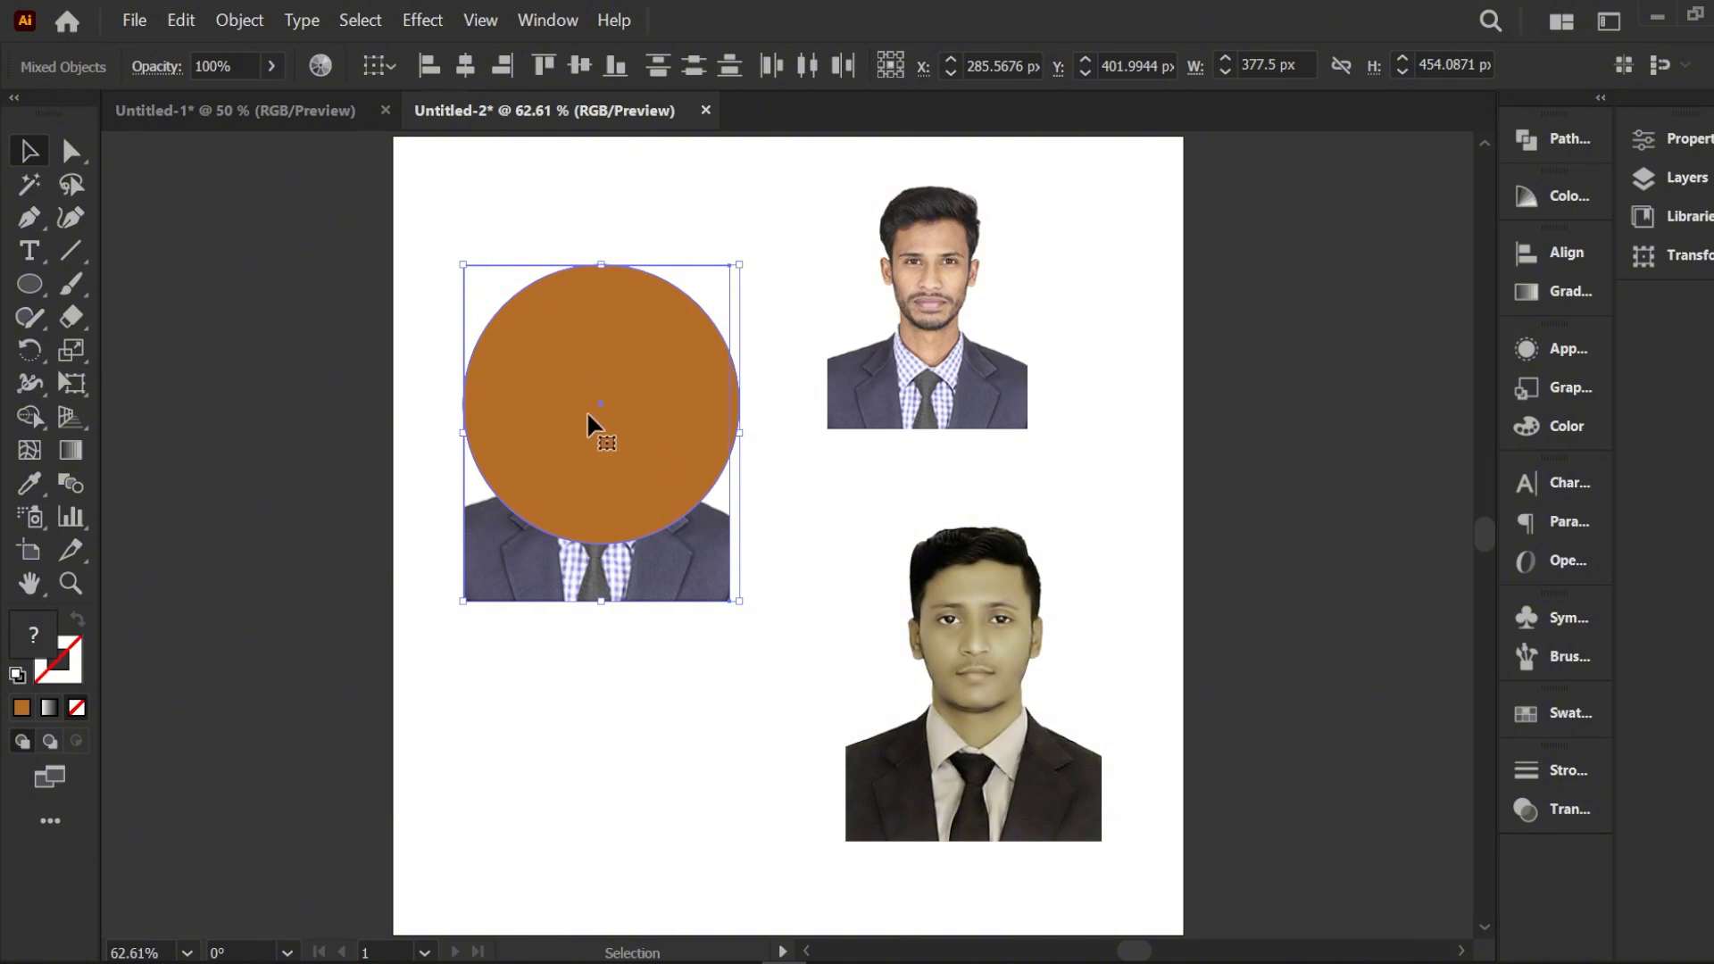
right_click(572, 362)
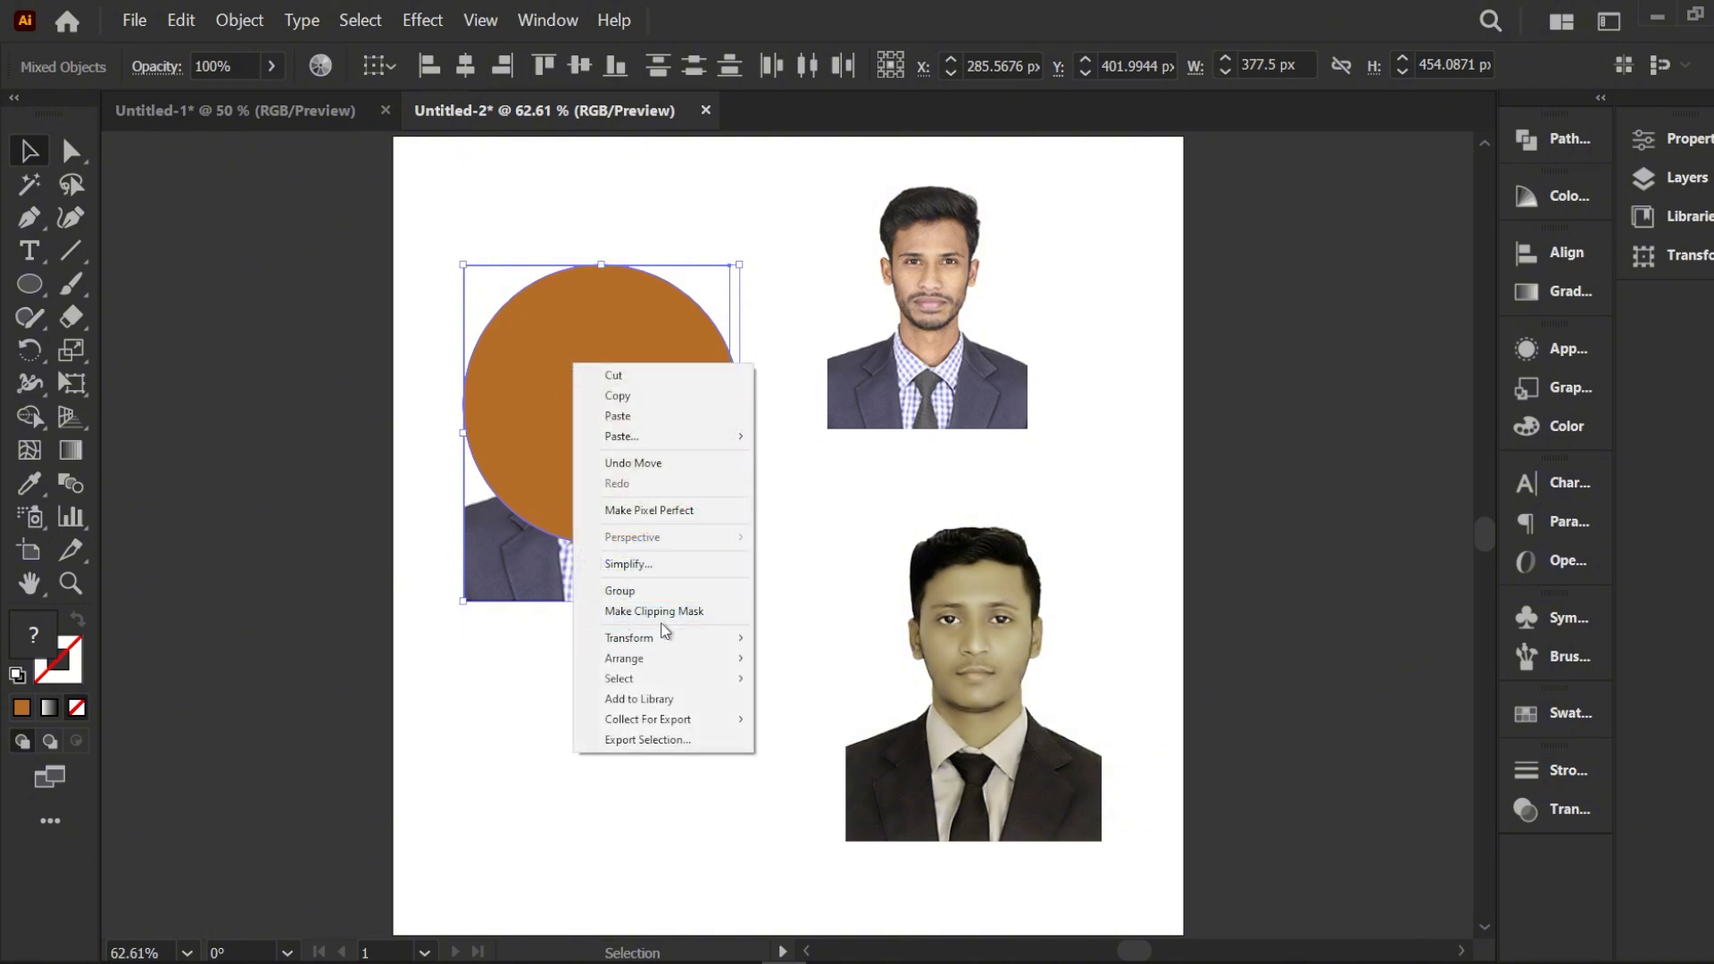
left_click(682, 613)
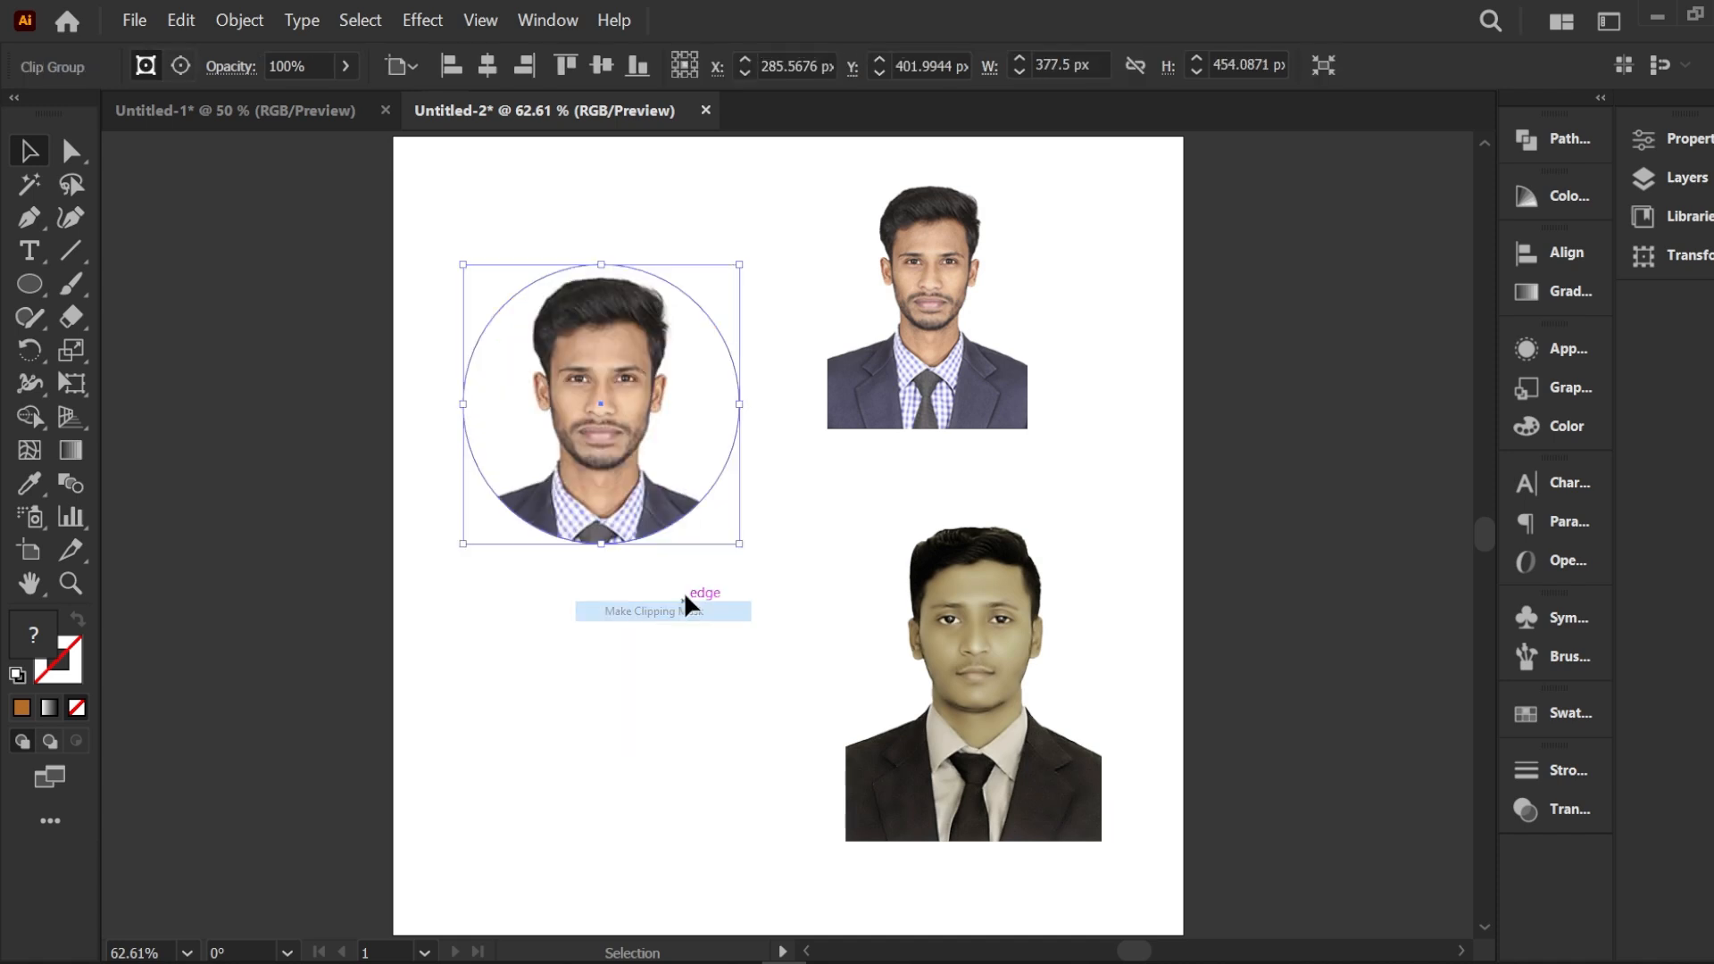
left_click(512, 228)
Step: Try a black 1 pt stroke on the clipped portrait, and restore the separate orange circle and photo
left_click(600, 384)
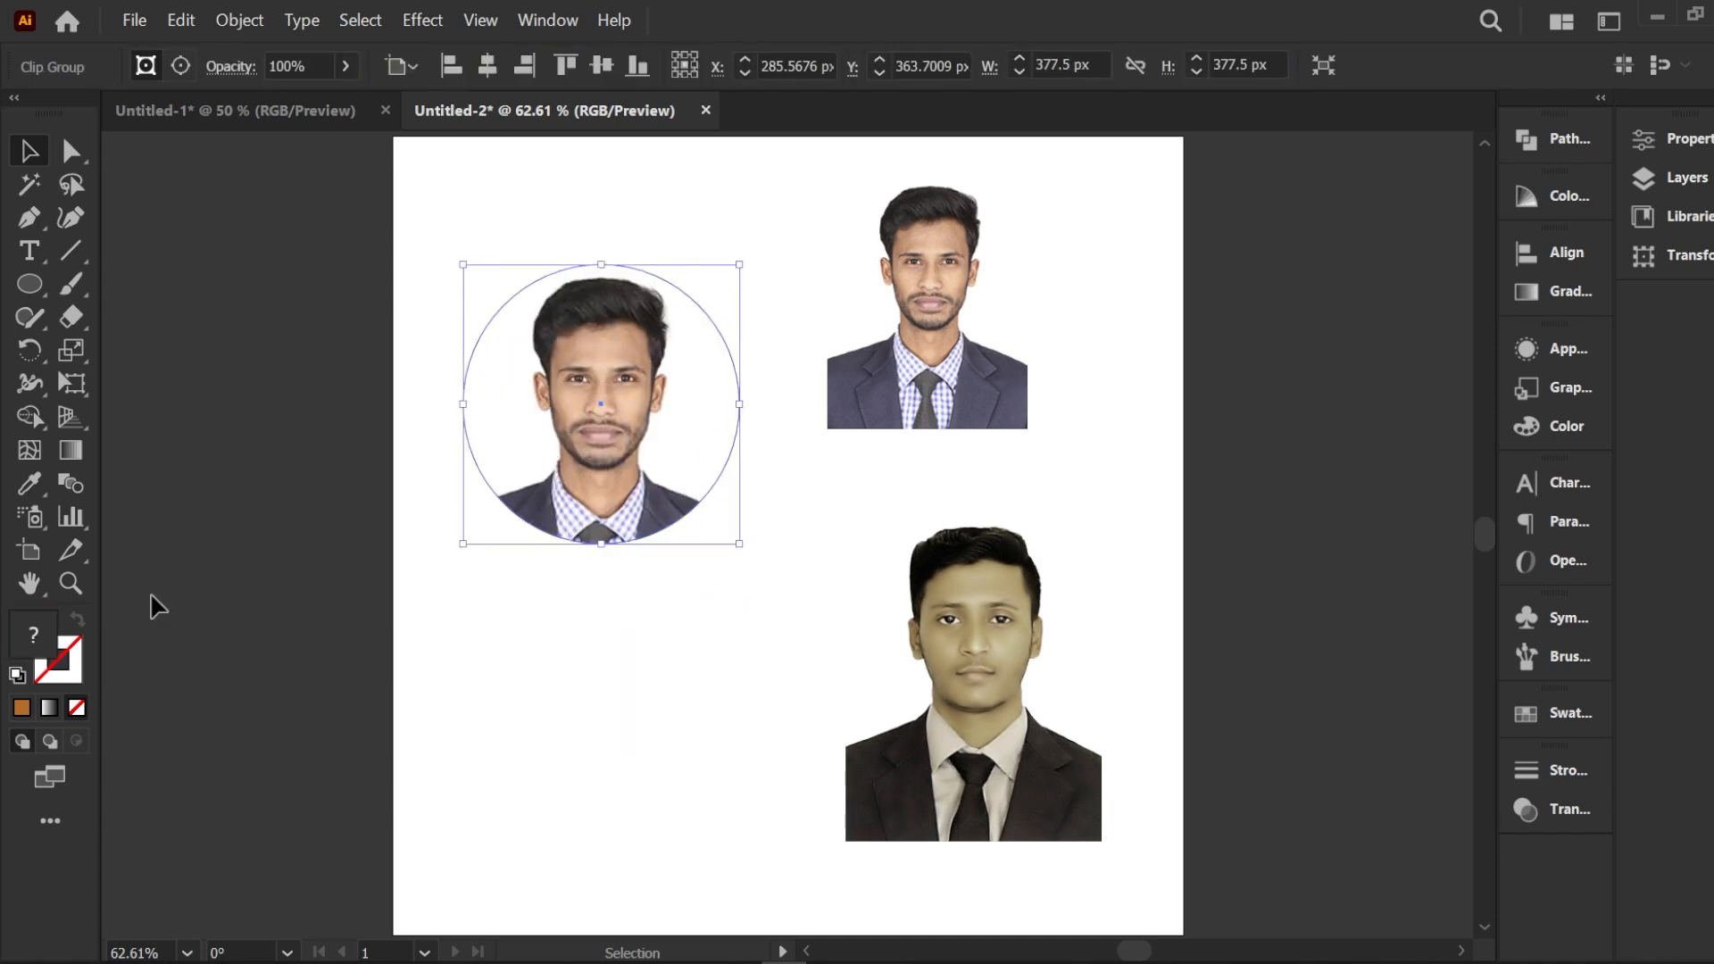
left_click(59, 660)
left_click(539, 195)
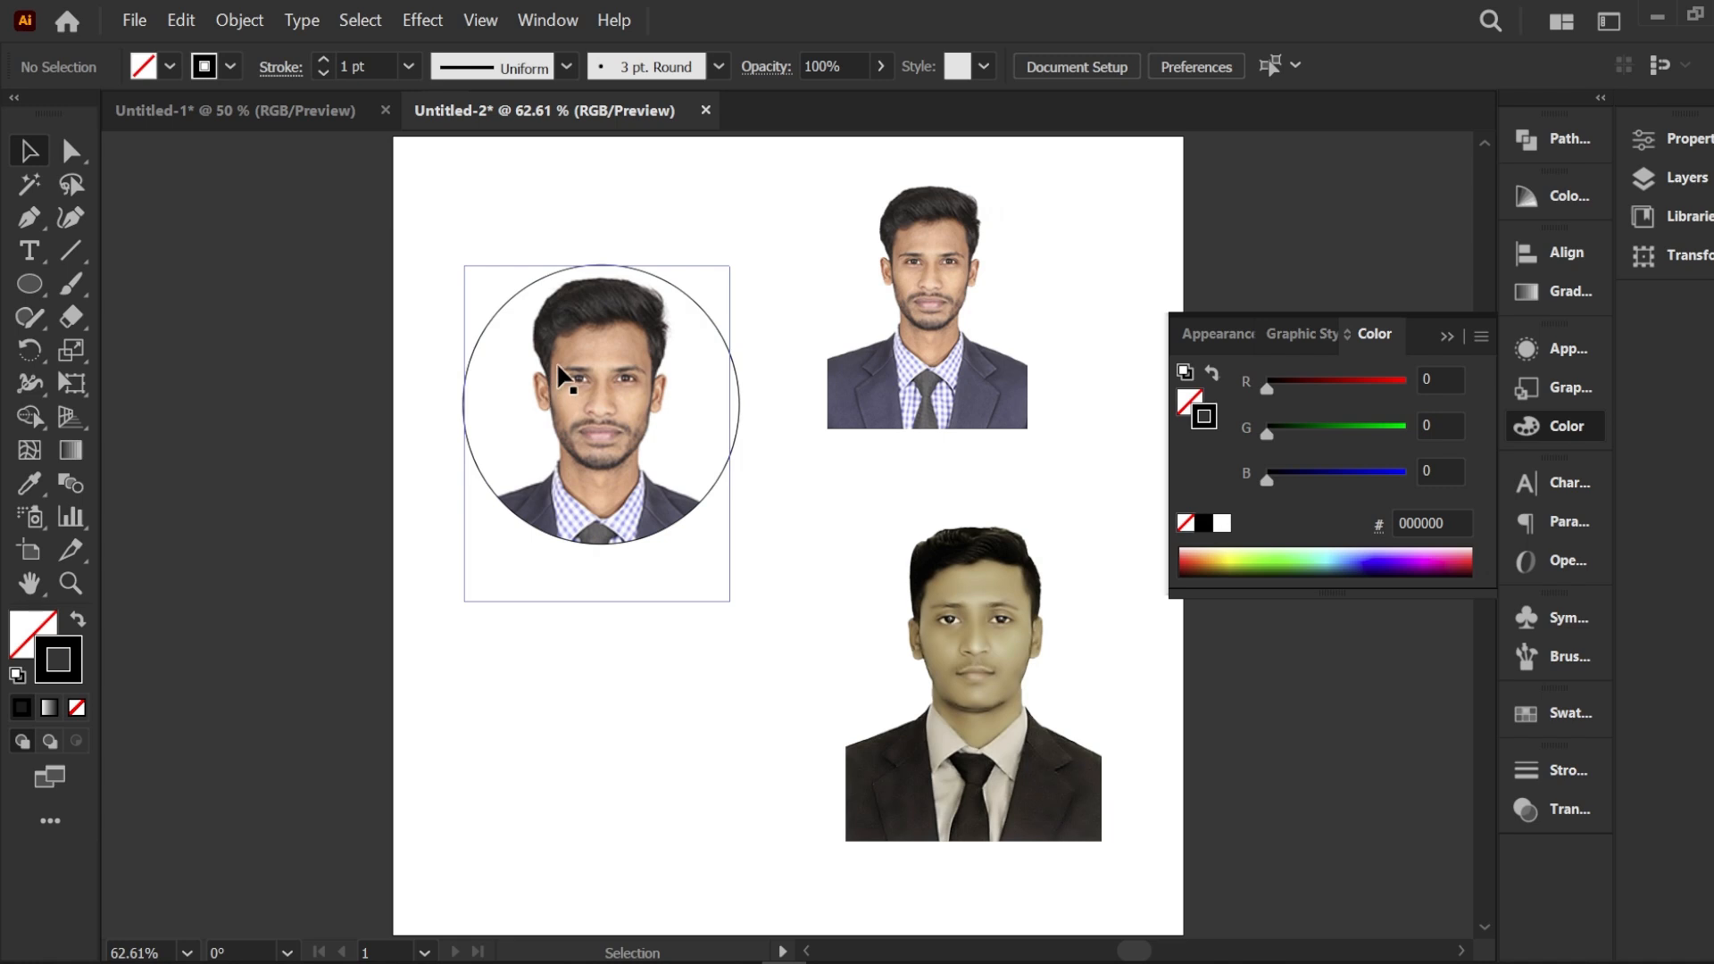
left_click(556, 362)
key("ctrl+alt+7")
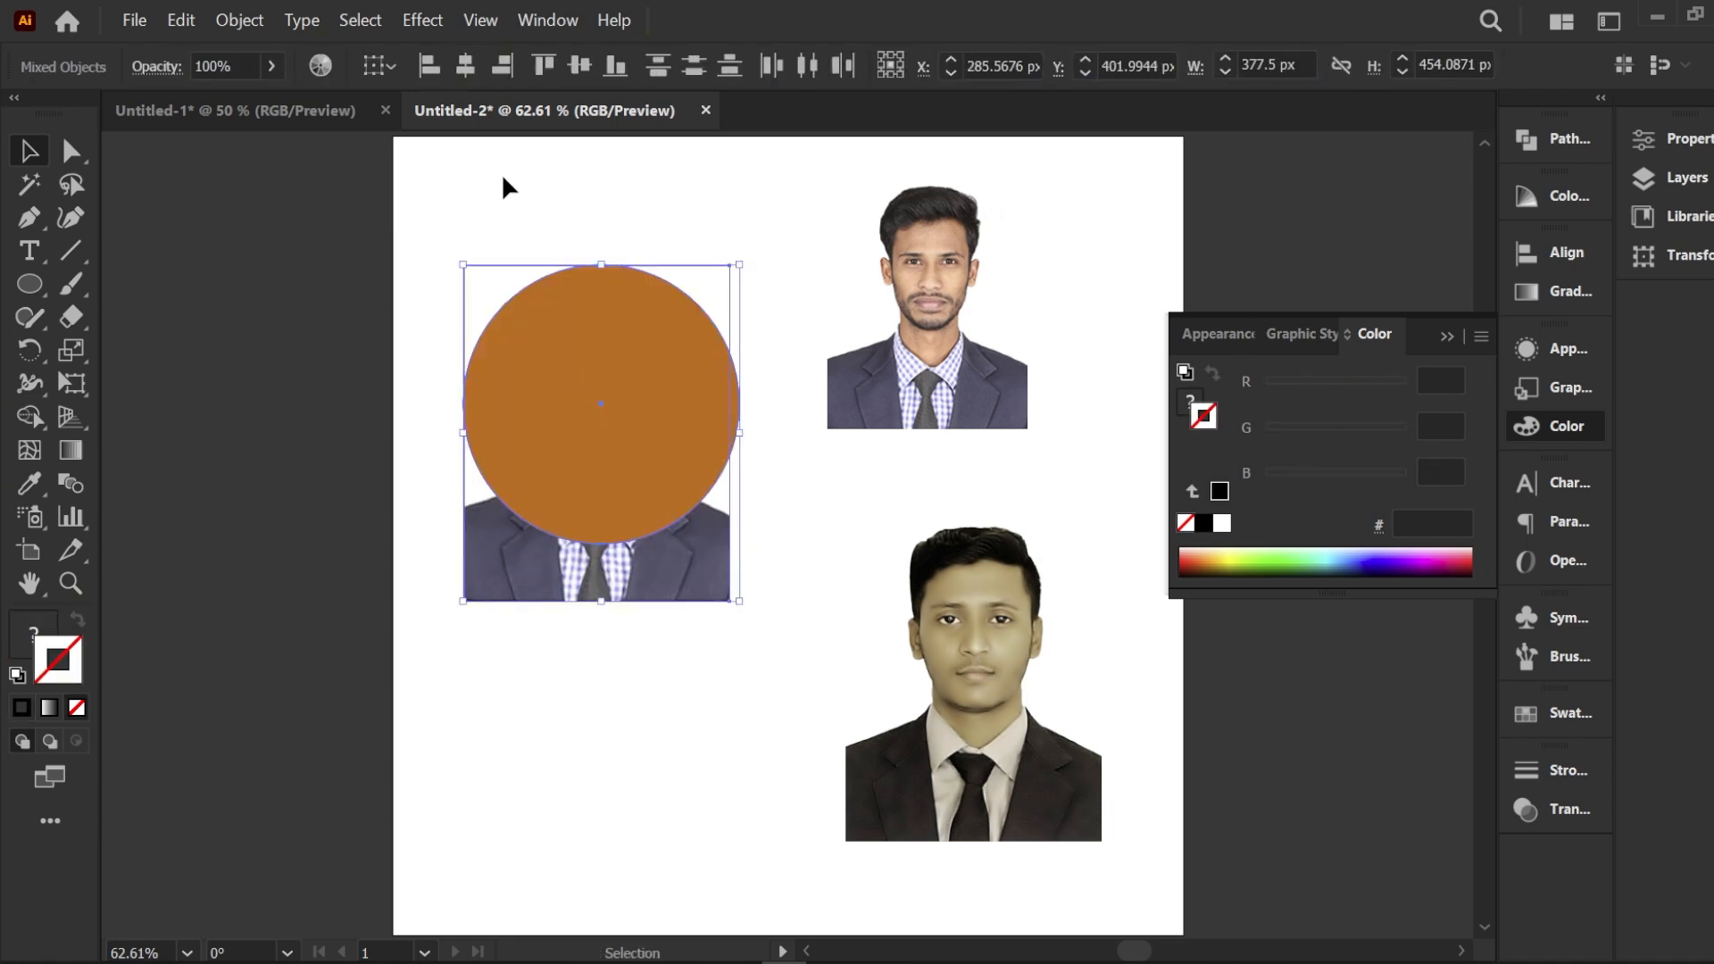
Step: Clip the portrait to the circle again with a clipping mask applied to both objects
left_click(500, 177)
left_click_drag(469, 207, 617, 416)
key("ctrl+7")
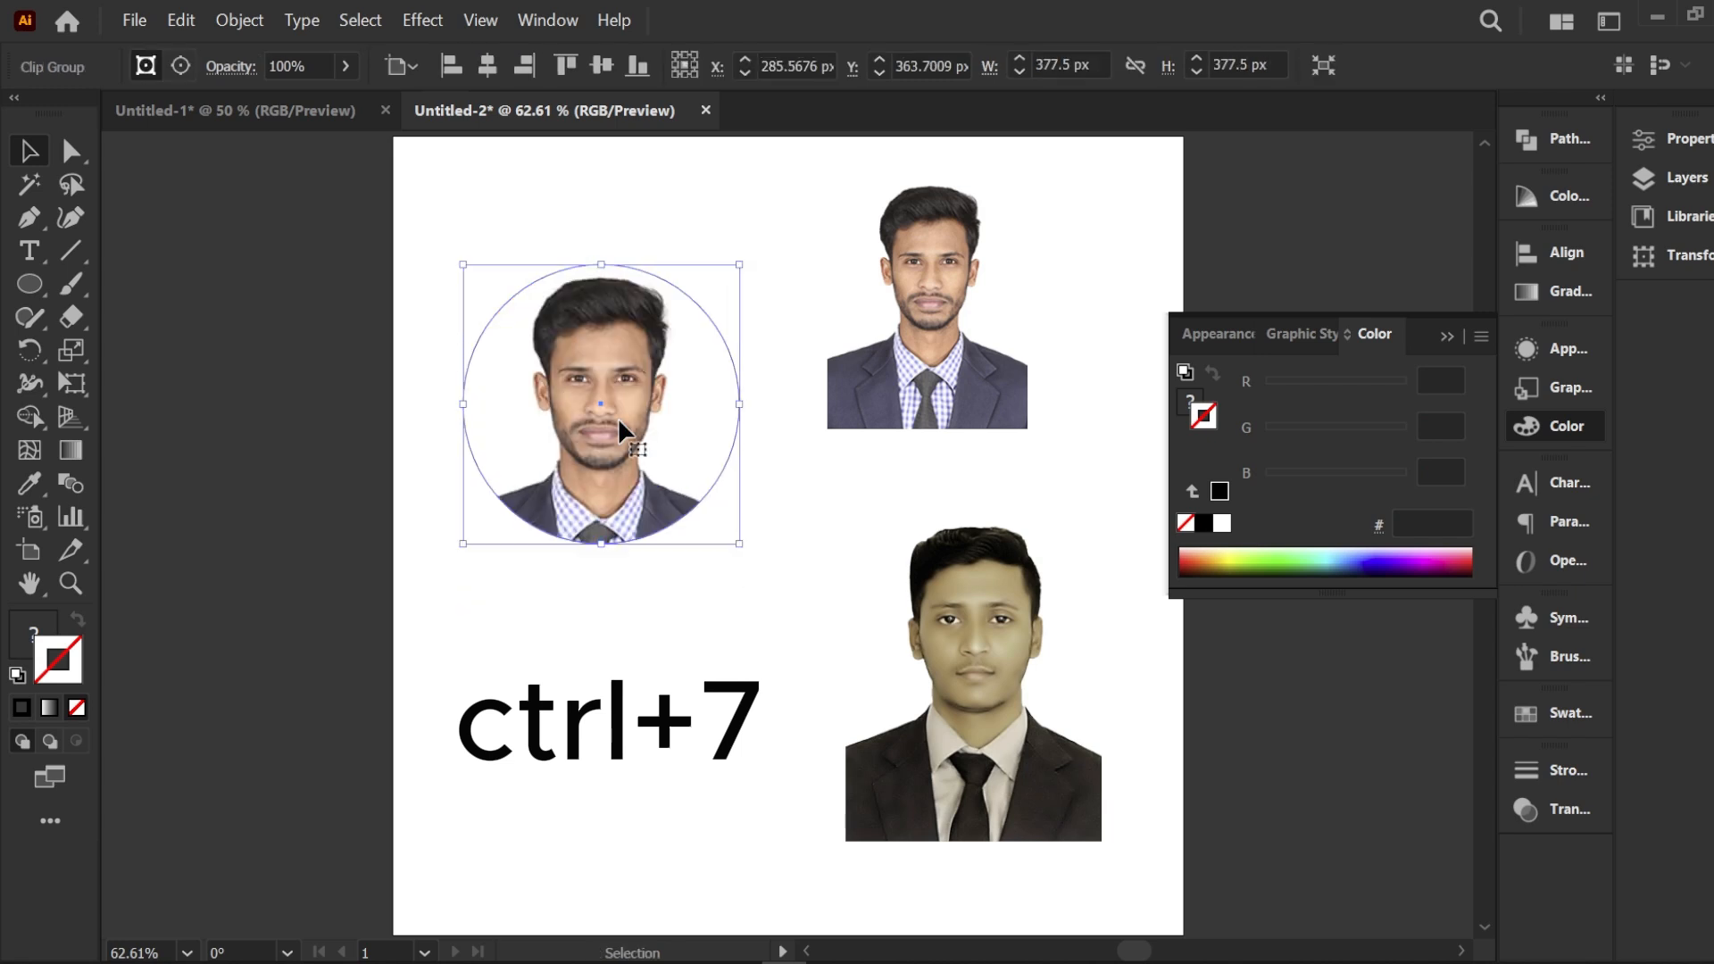
left_click(623, 205)
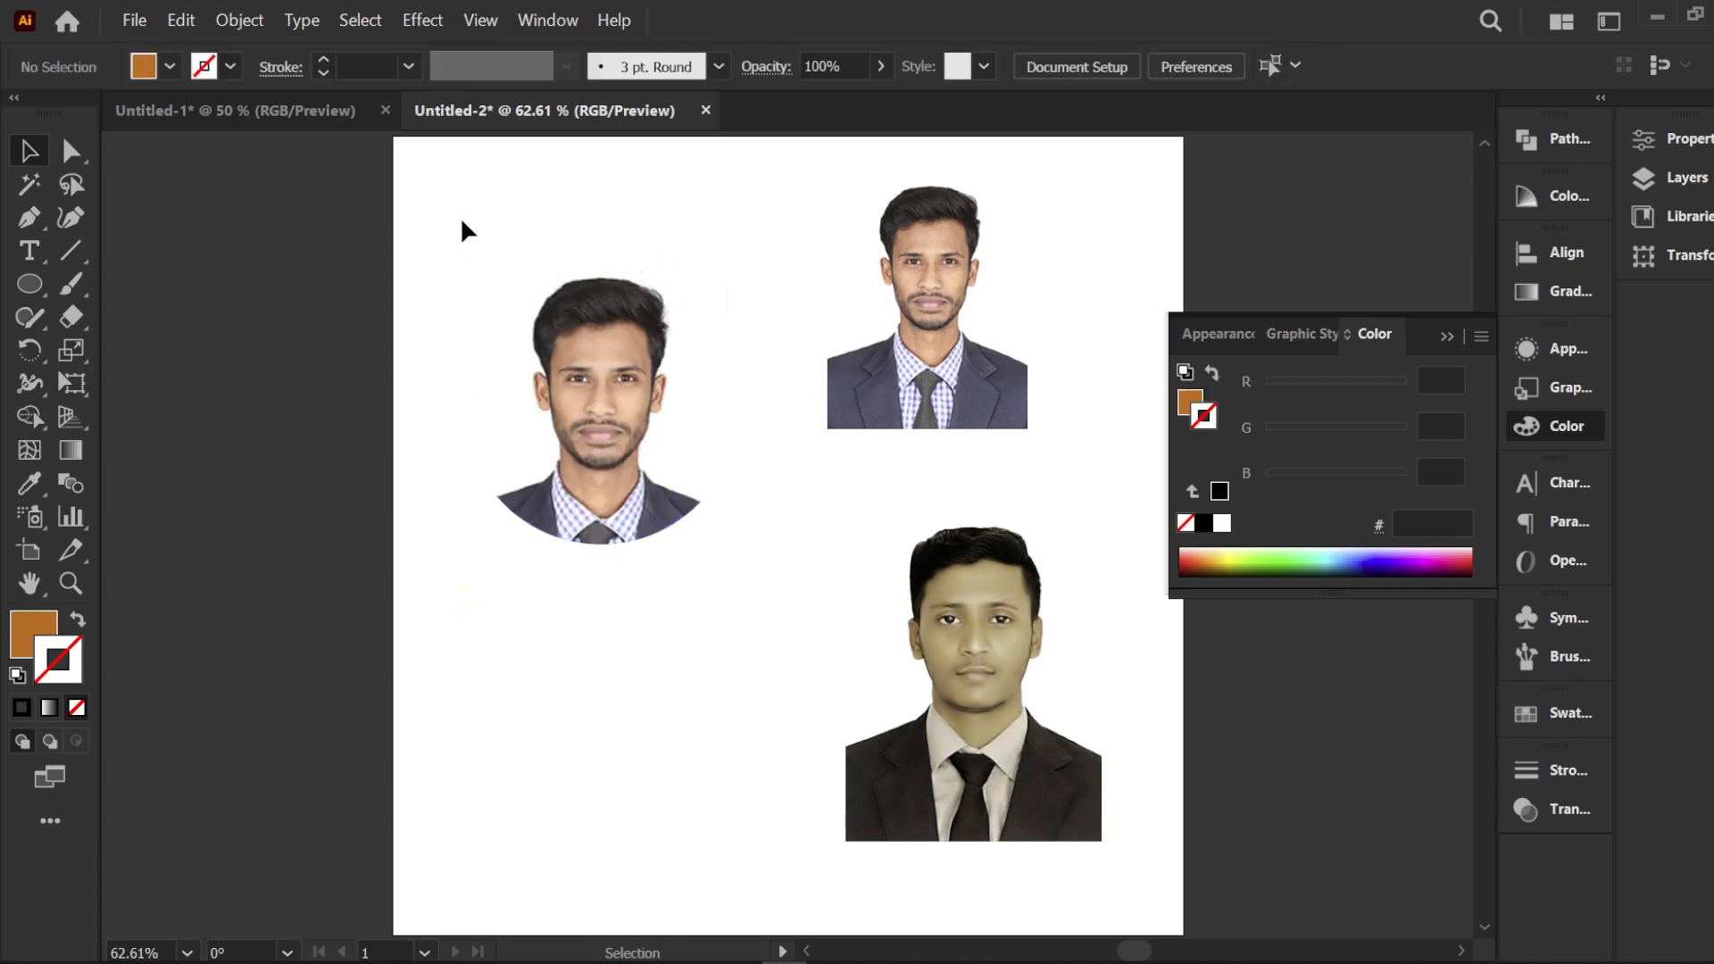
Step: Select the clipped portrait and undo its clipping mask
left_click(669, 491)
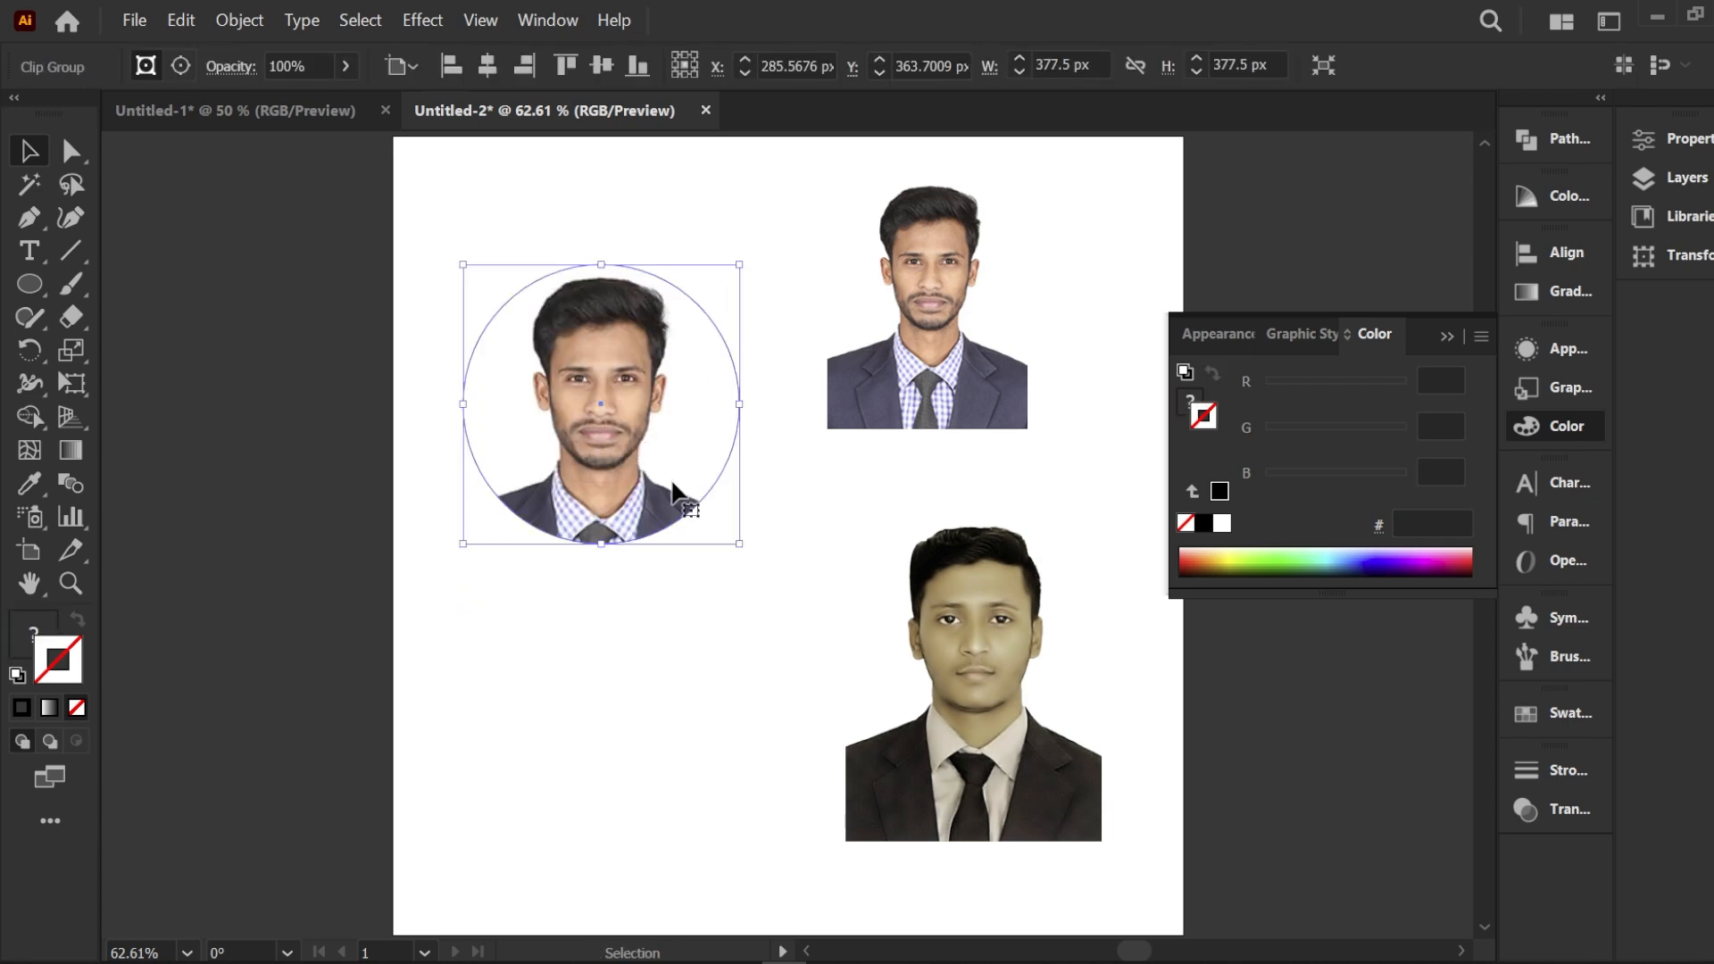
left_click(590, 217)
left_click(569, 331)
key("ctrl+z")
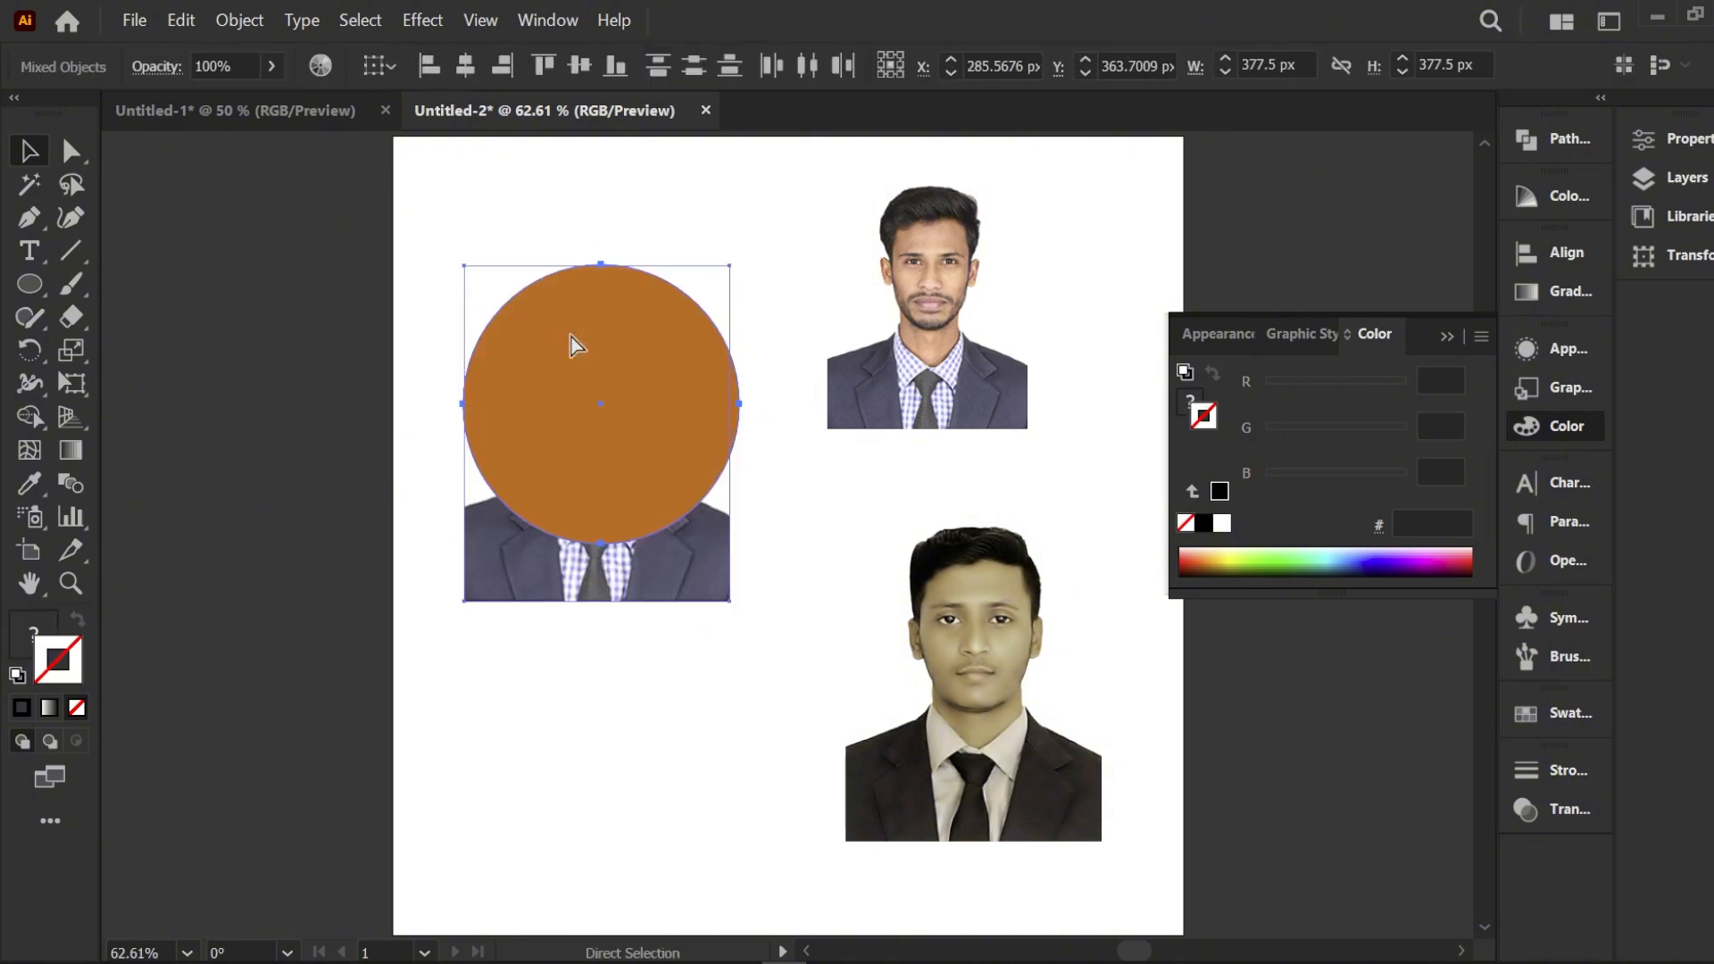
Step: Separate the two objects by moving the orange circle below and the portrait photo up near the artboard's top edge
left_click(566, 237)
left_click_drag(606, 397, 595, 616)
left_click(589, 414)
left_click_drag(589, 414, 604, 271)
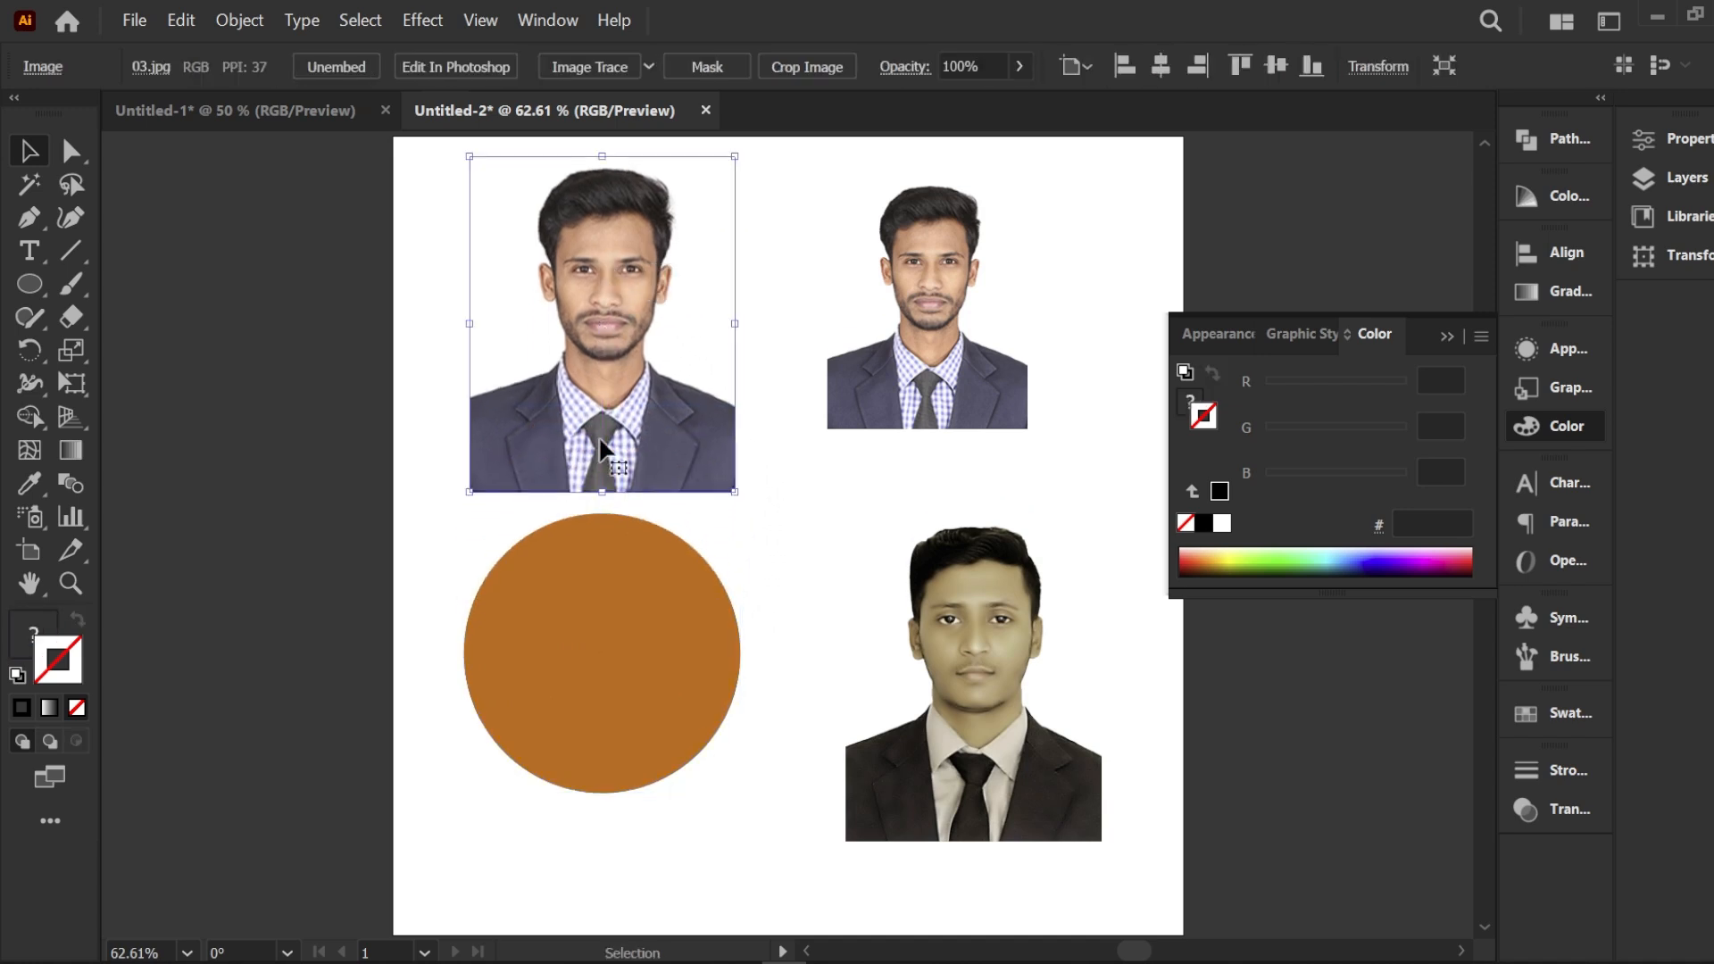
Step: Enlarge the orange circle to about the portrait's height and centre it over the photo
left_click_drag(603, 603, 589, 496)
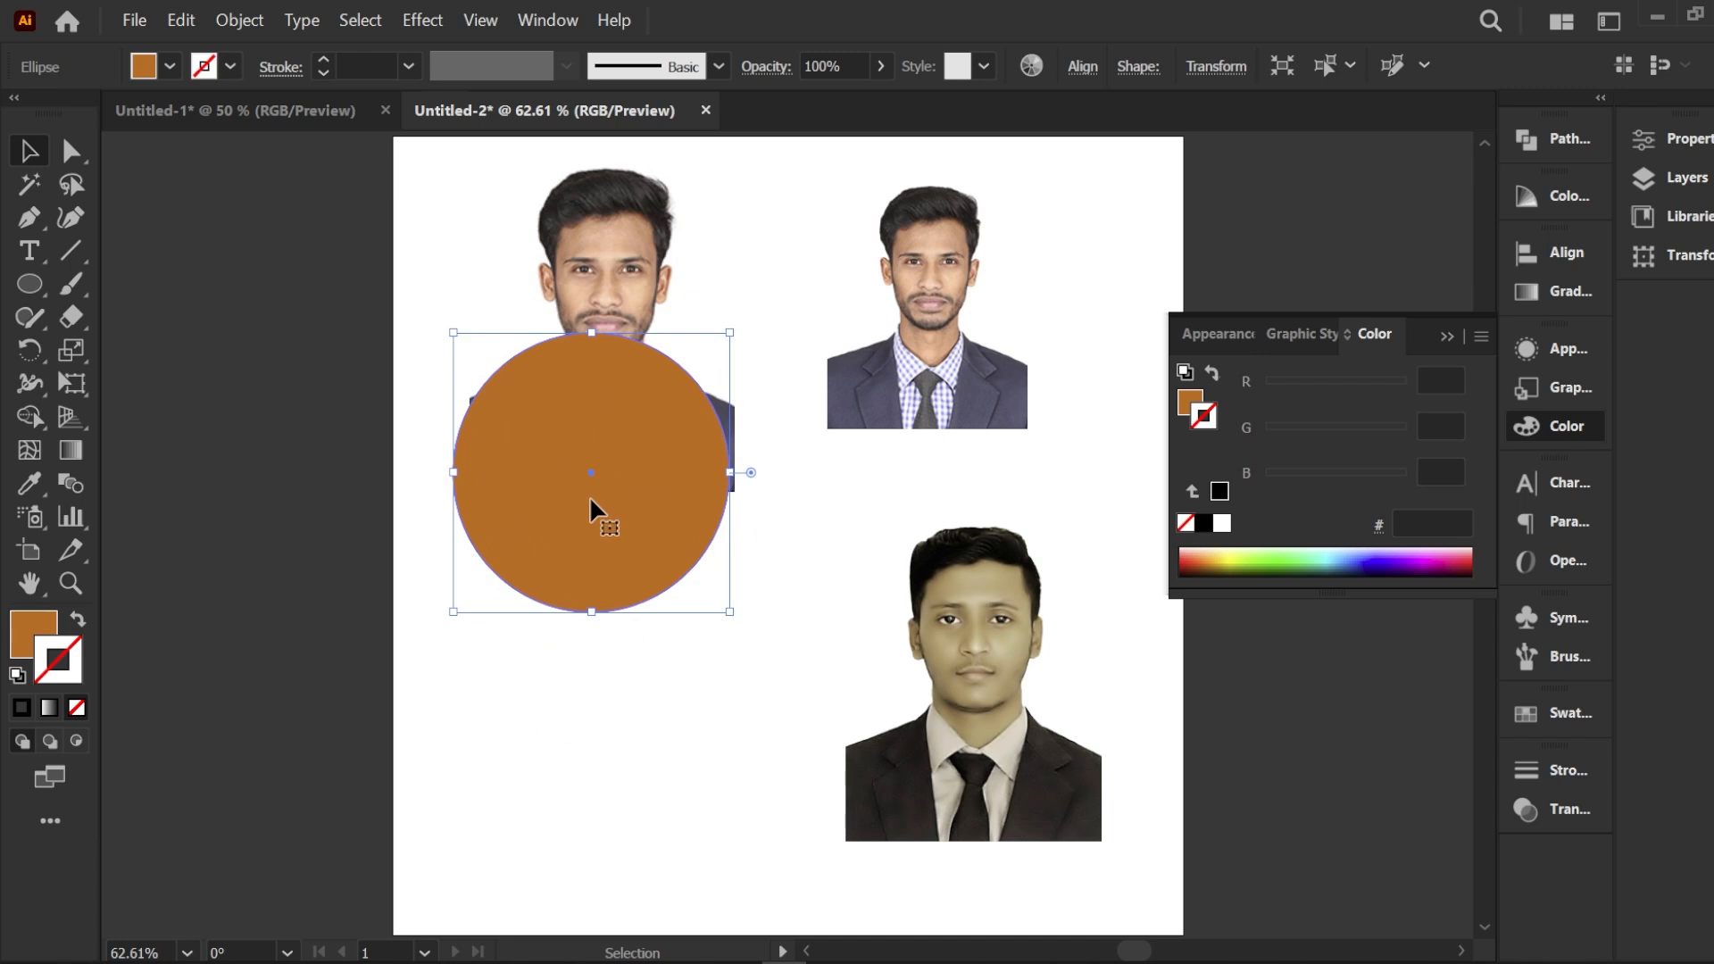
left_click_drag(730, 332, 761, 271)
left_click_drag(689, 395, 700, 275)
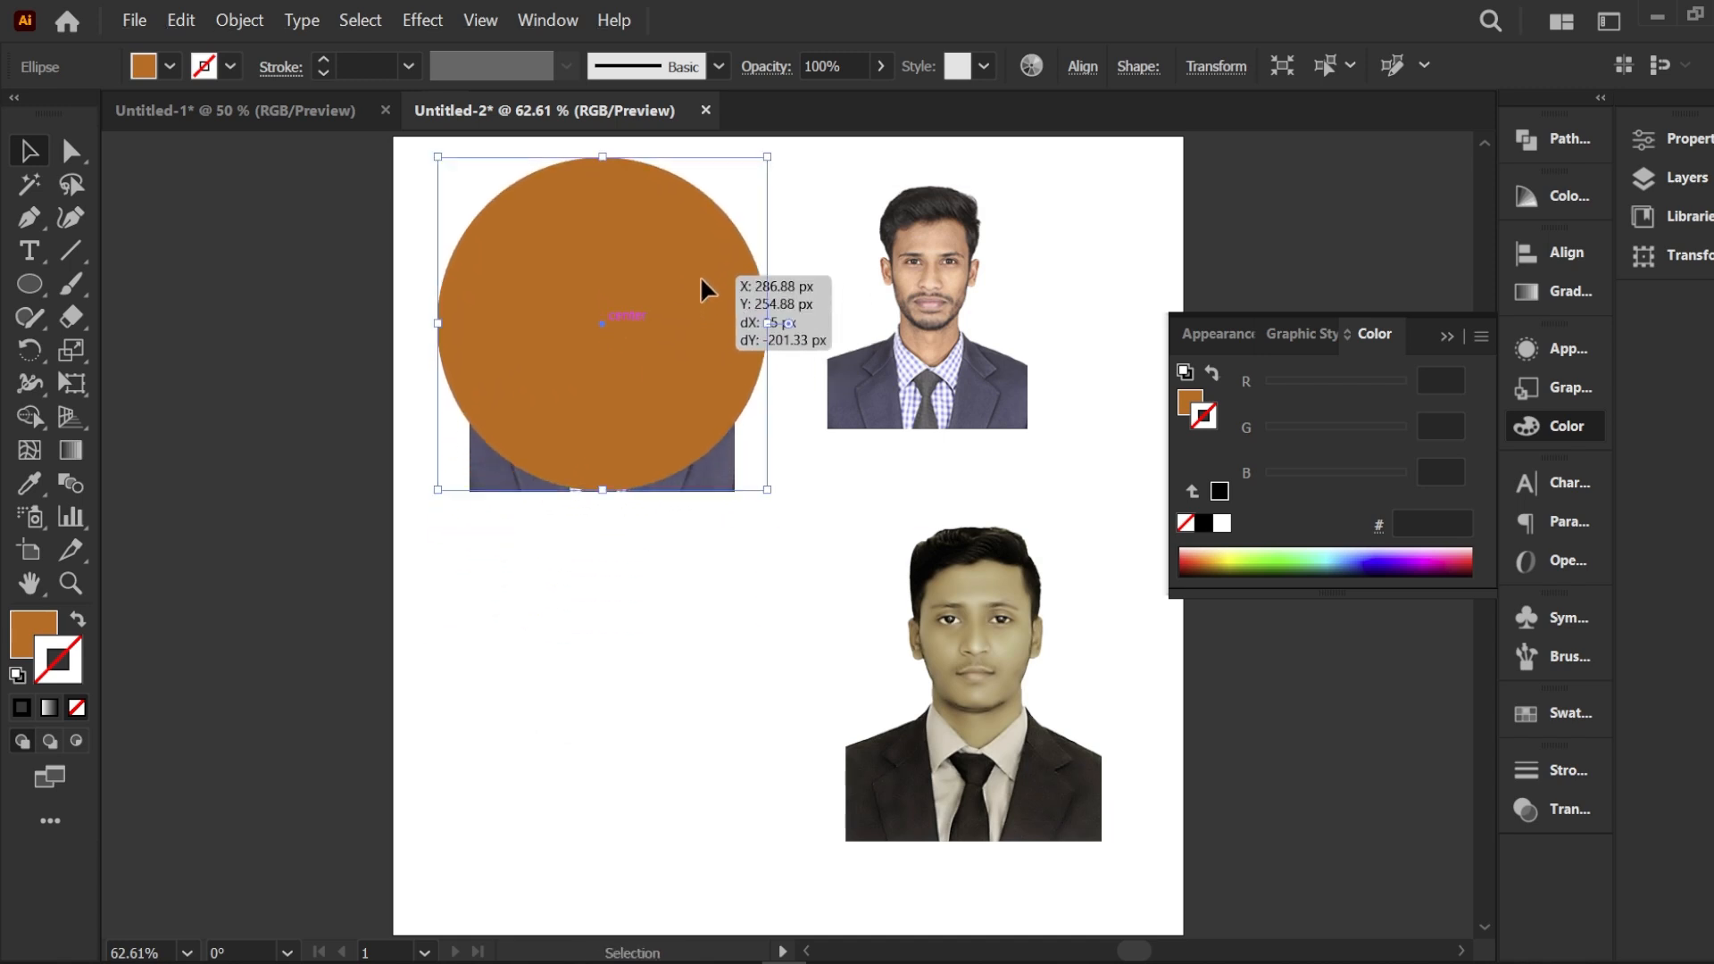
left_click(798, 190)
Step: Send the enlarged orange circle to the back, behind the portrait photo
left_click(604, 255)
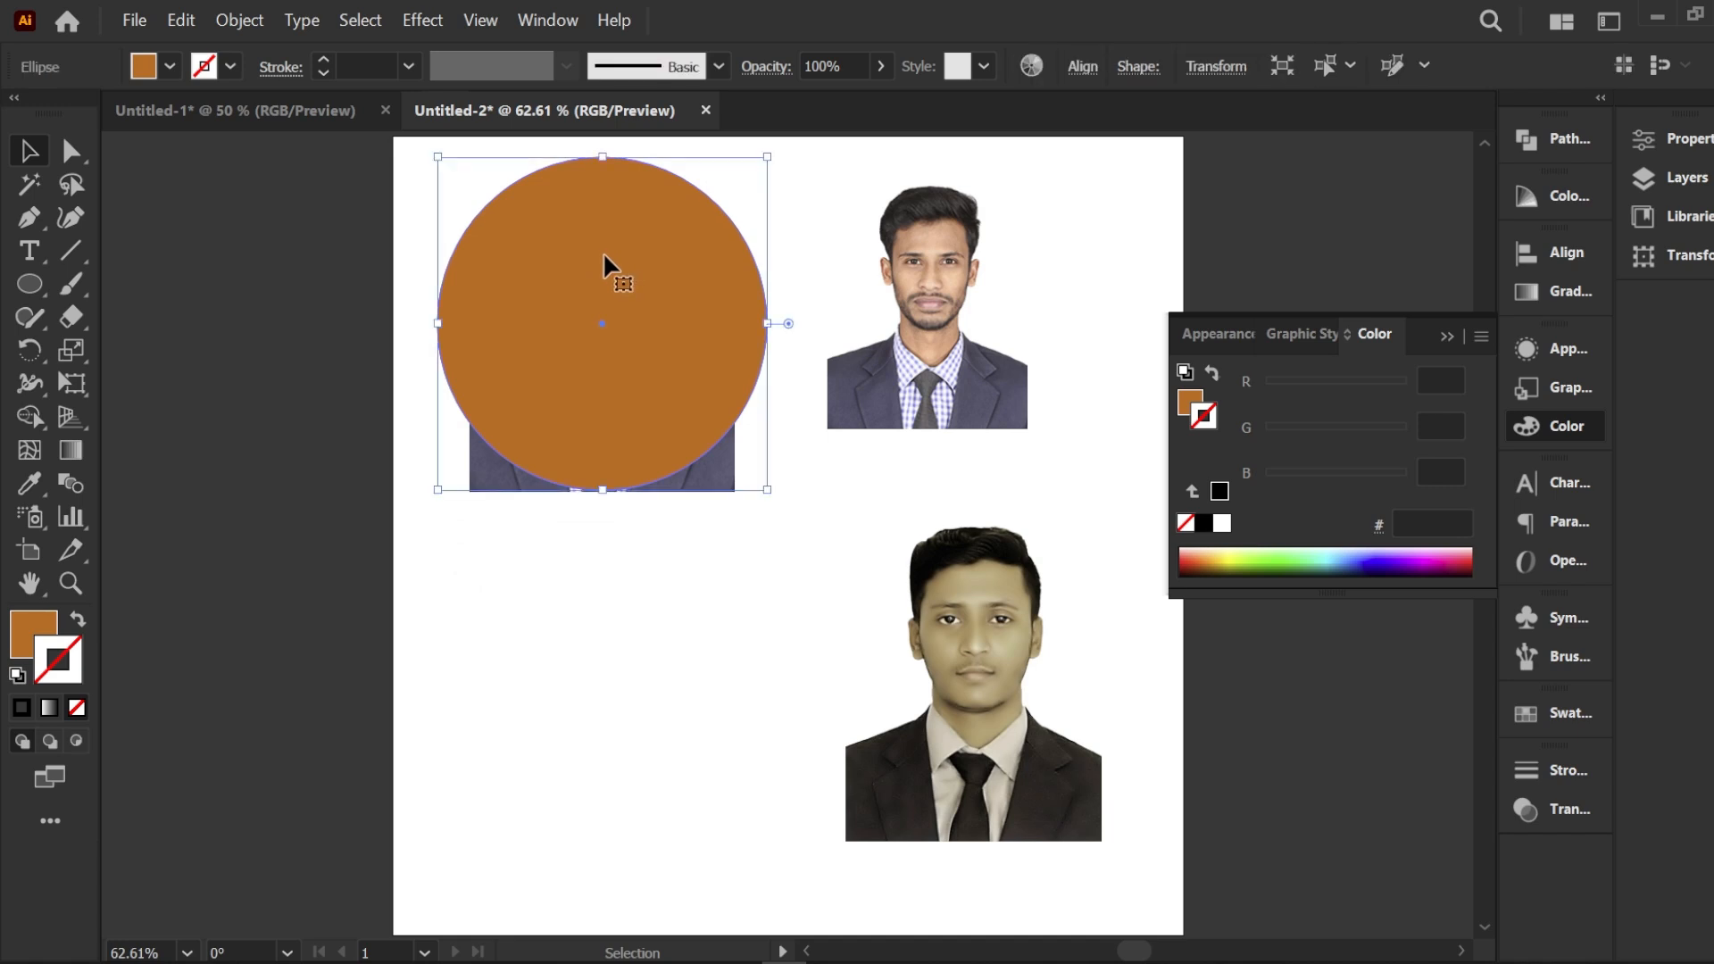
right_click(539, 241)
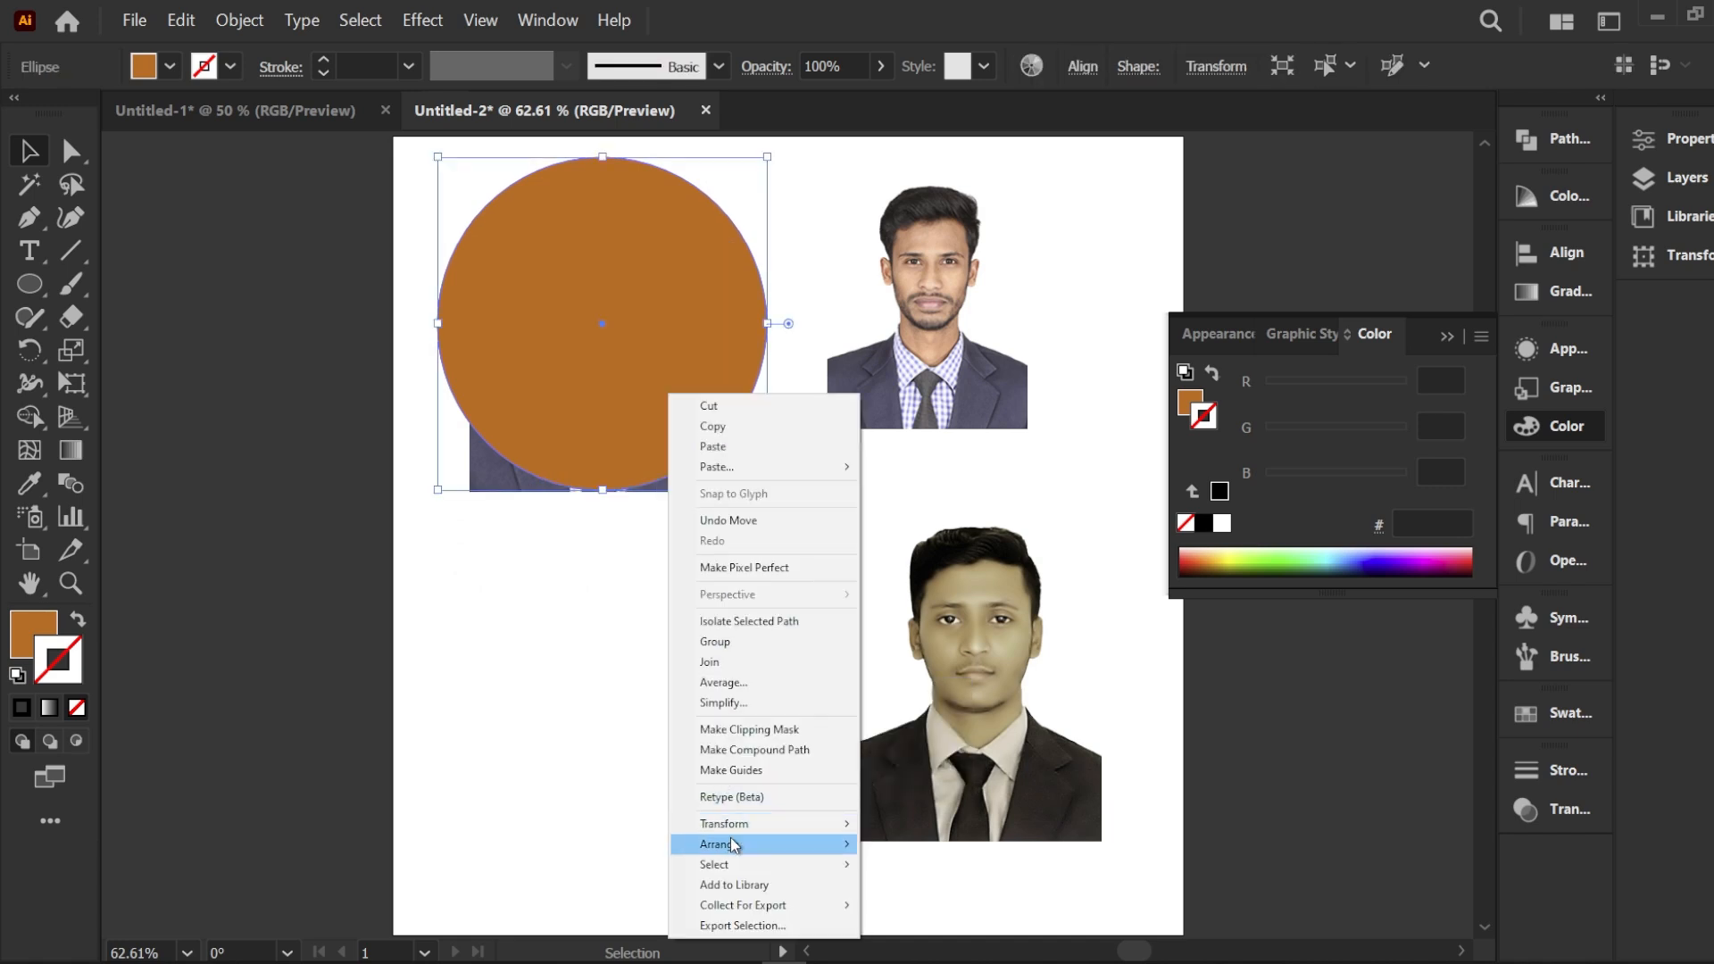
mouse_move(747, 846)
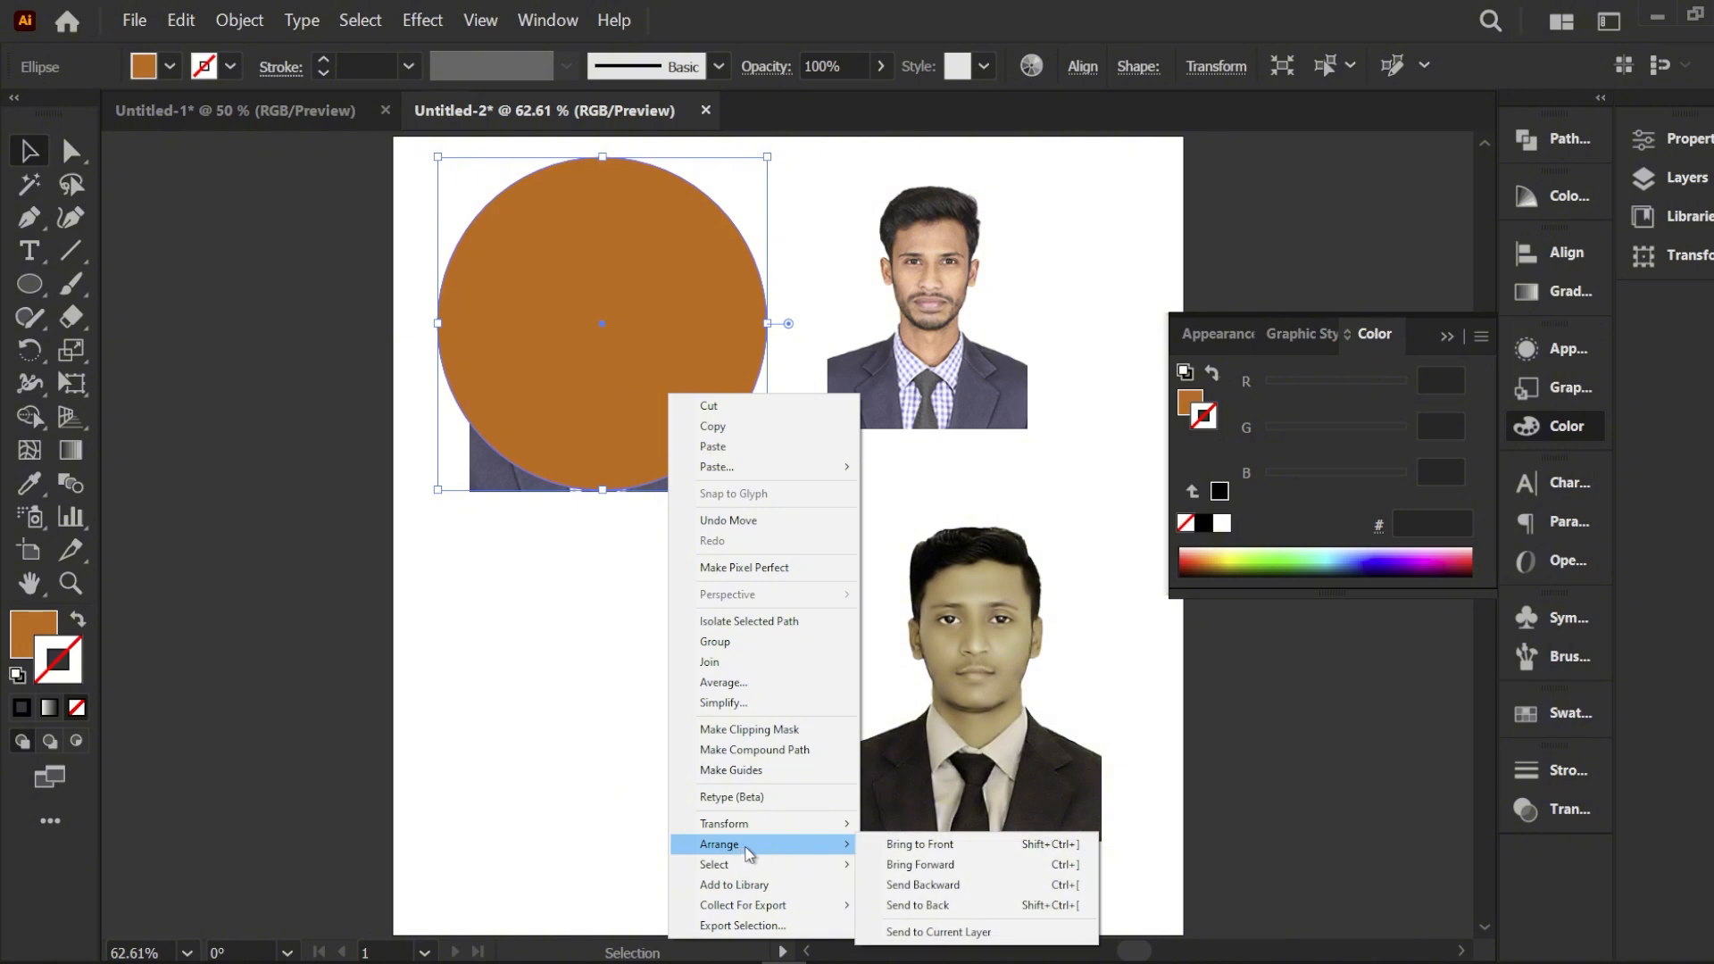
left_click(935, 905)
left_click(759, 518)
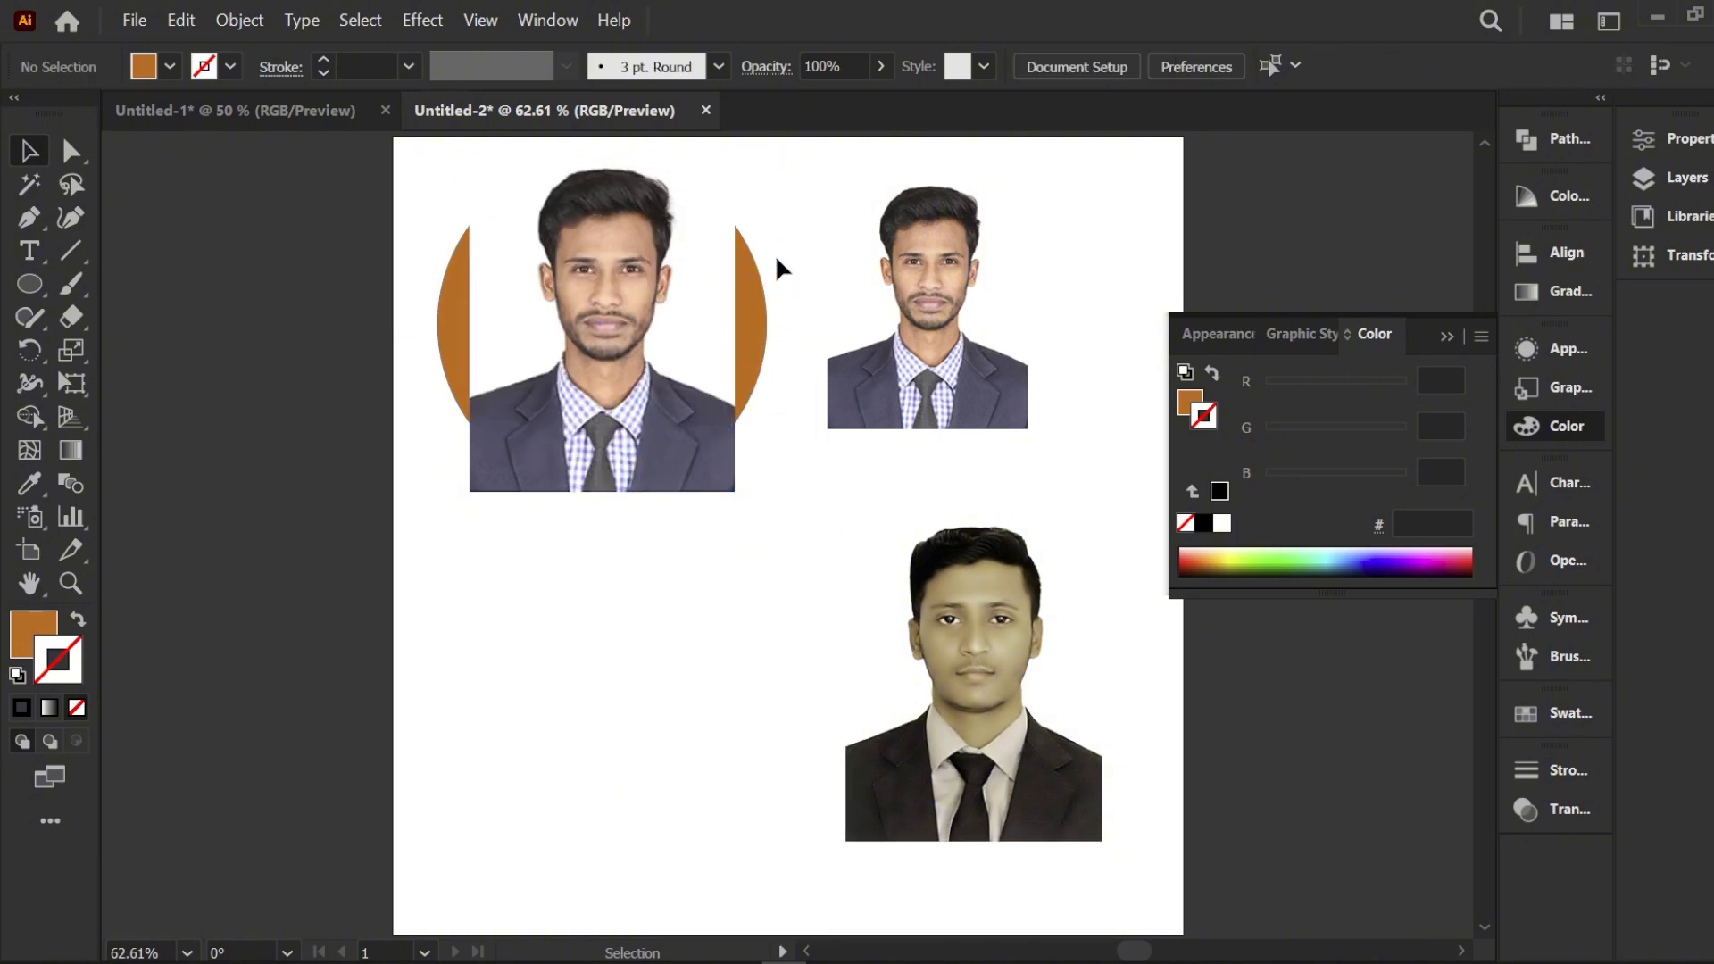
Step: Nudge the portrait photo slightly to the right in front of the orange circle
scroll(634, 562, "up", 2)
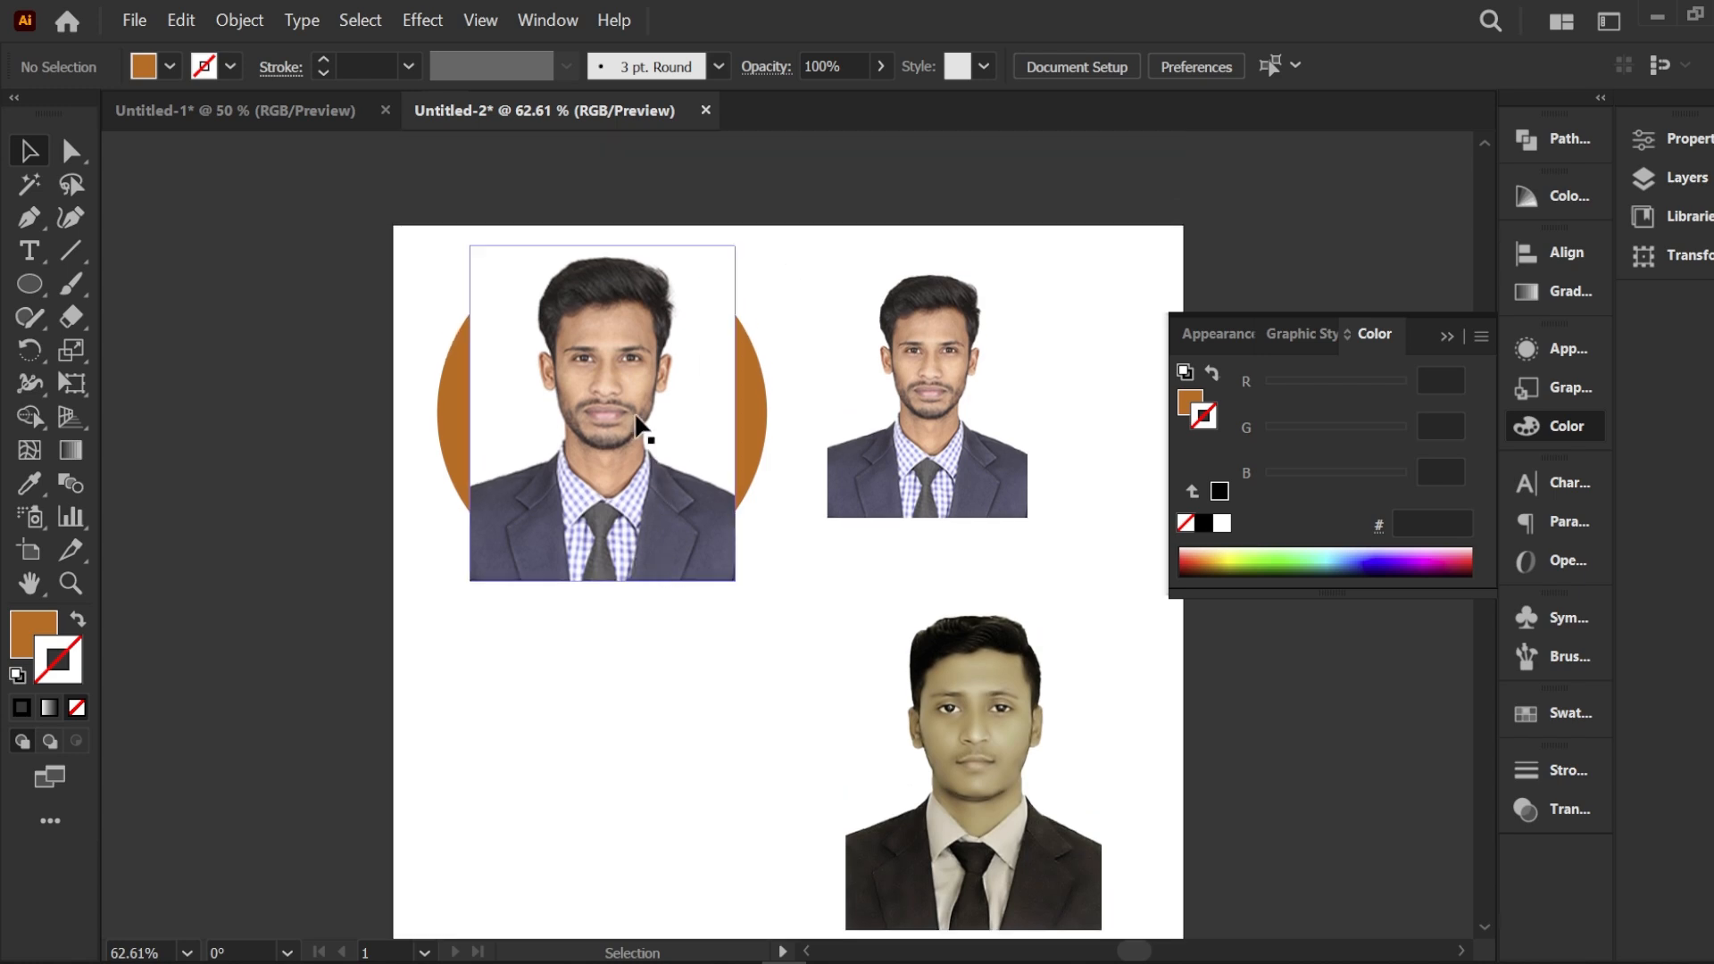
mouse_move(633, 420)
left_mouse_down()
mouse_move(635, 441)
mouse_move(642, 424)
left_mouse_up()
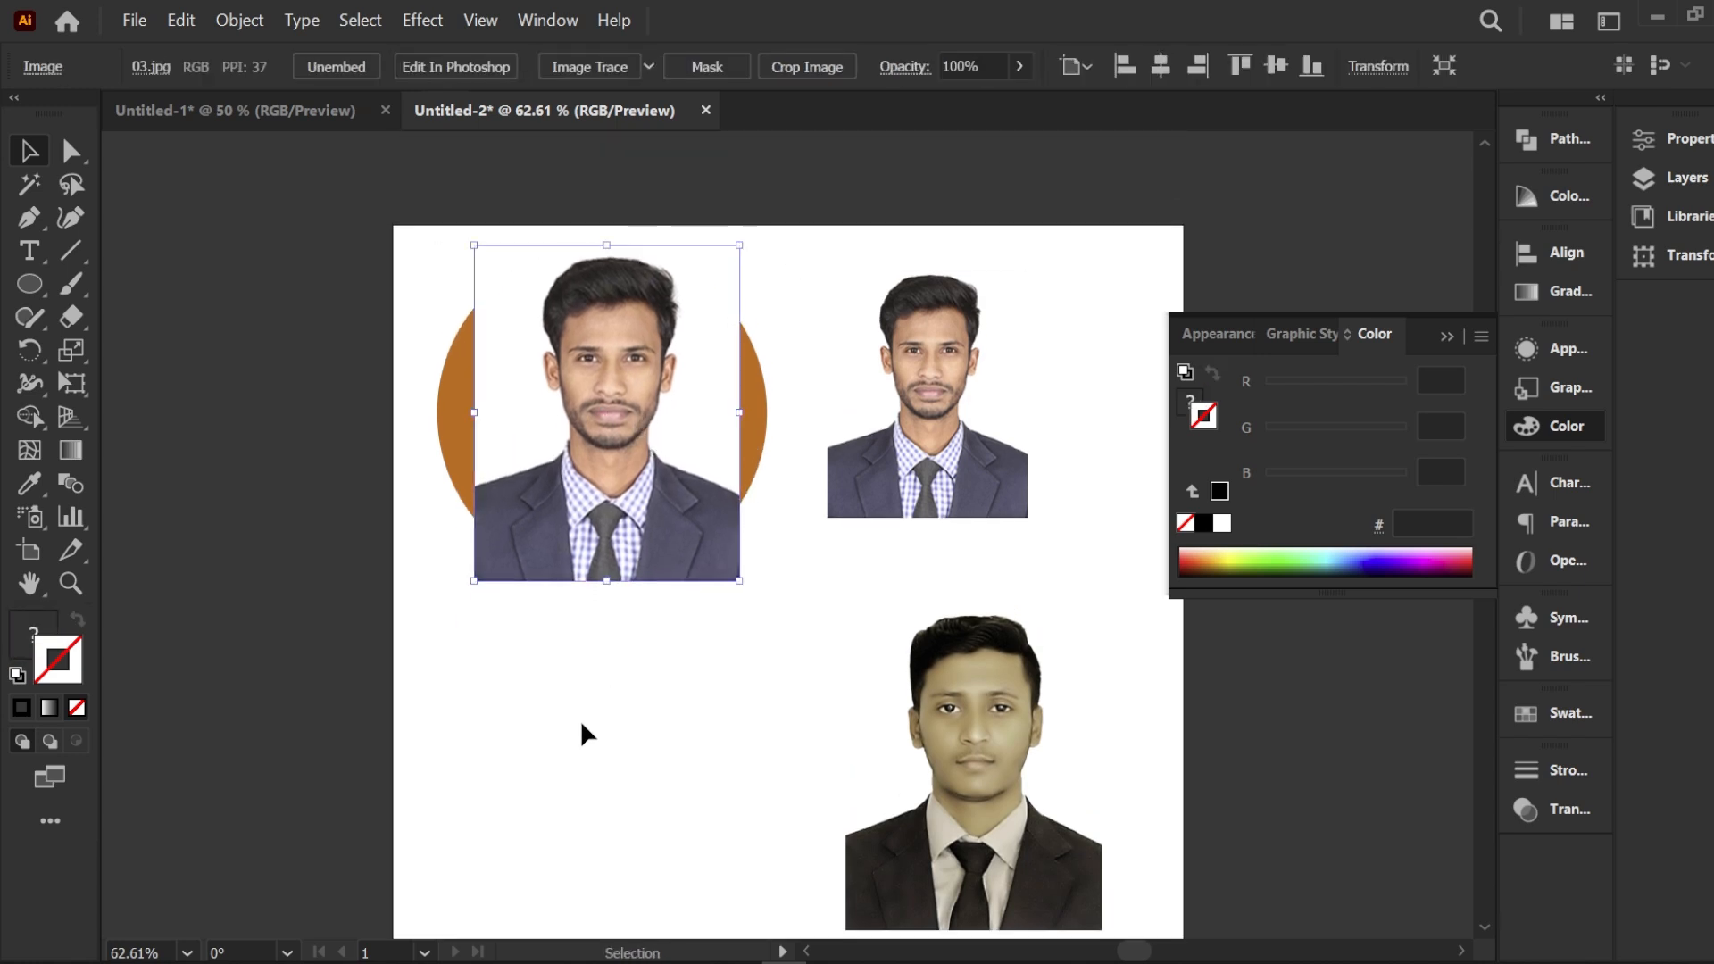
left_click(581, 725)
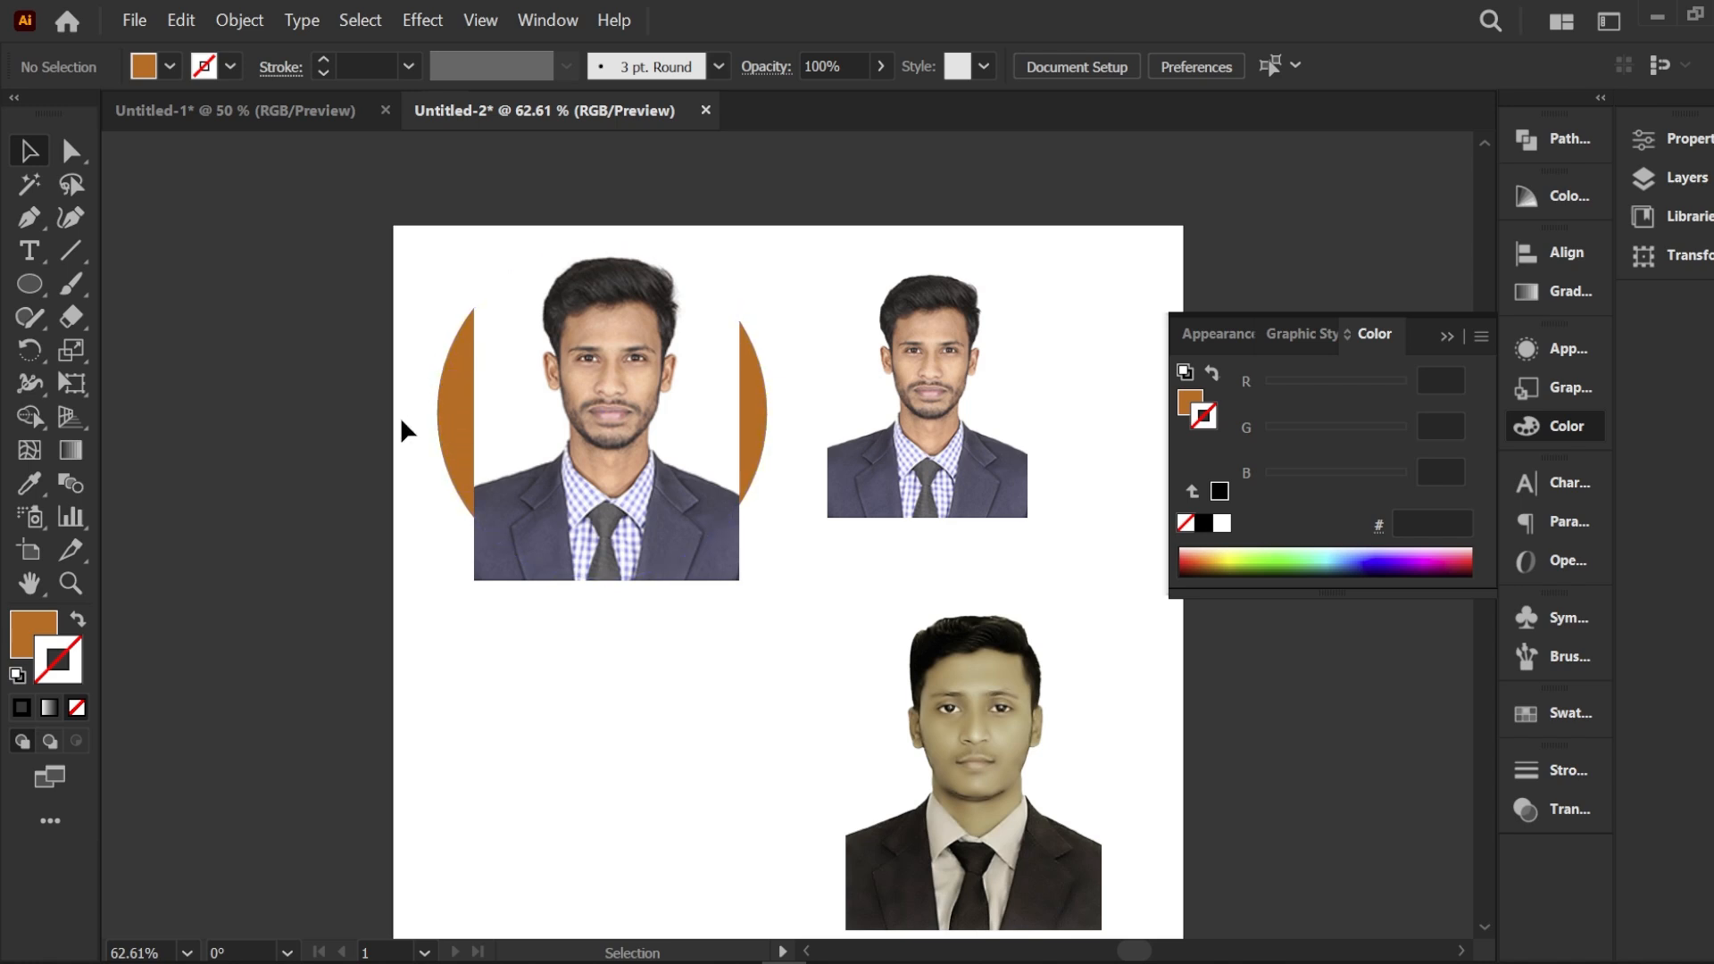
Step: Put the orange circle in Draw Inside mode, and cut and paste the overlapping portrait photo into it
left_click(446, 384)
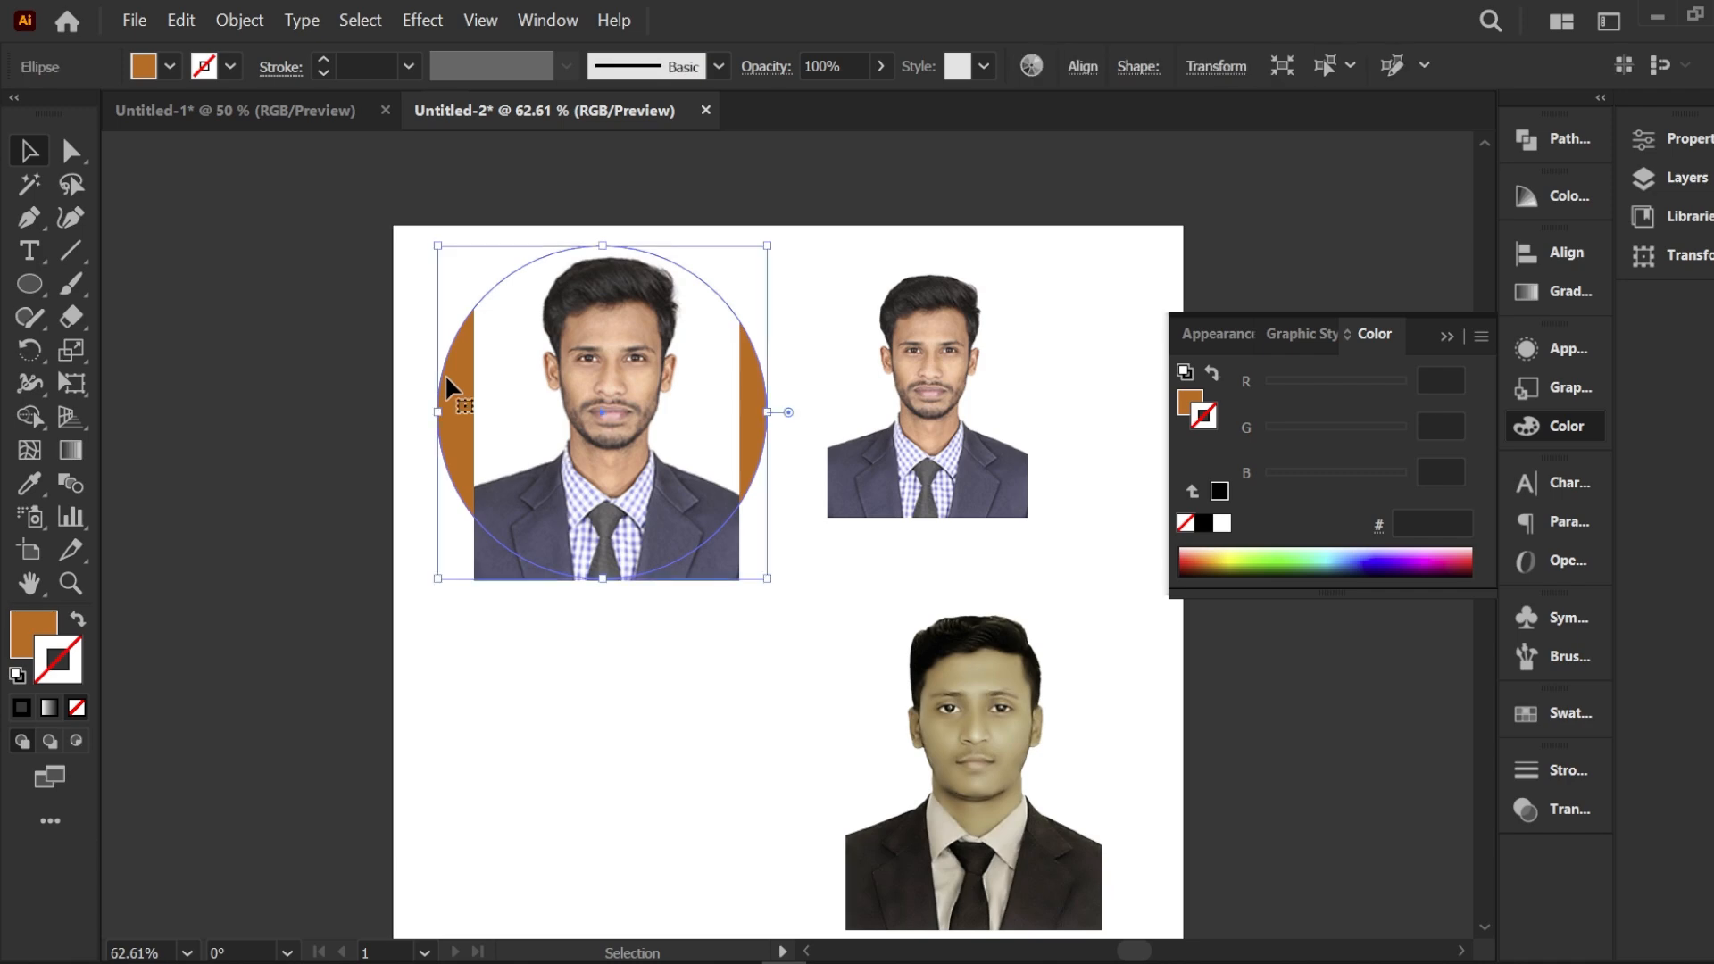
left_click(78, 740)
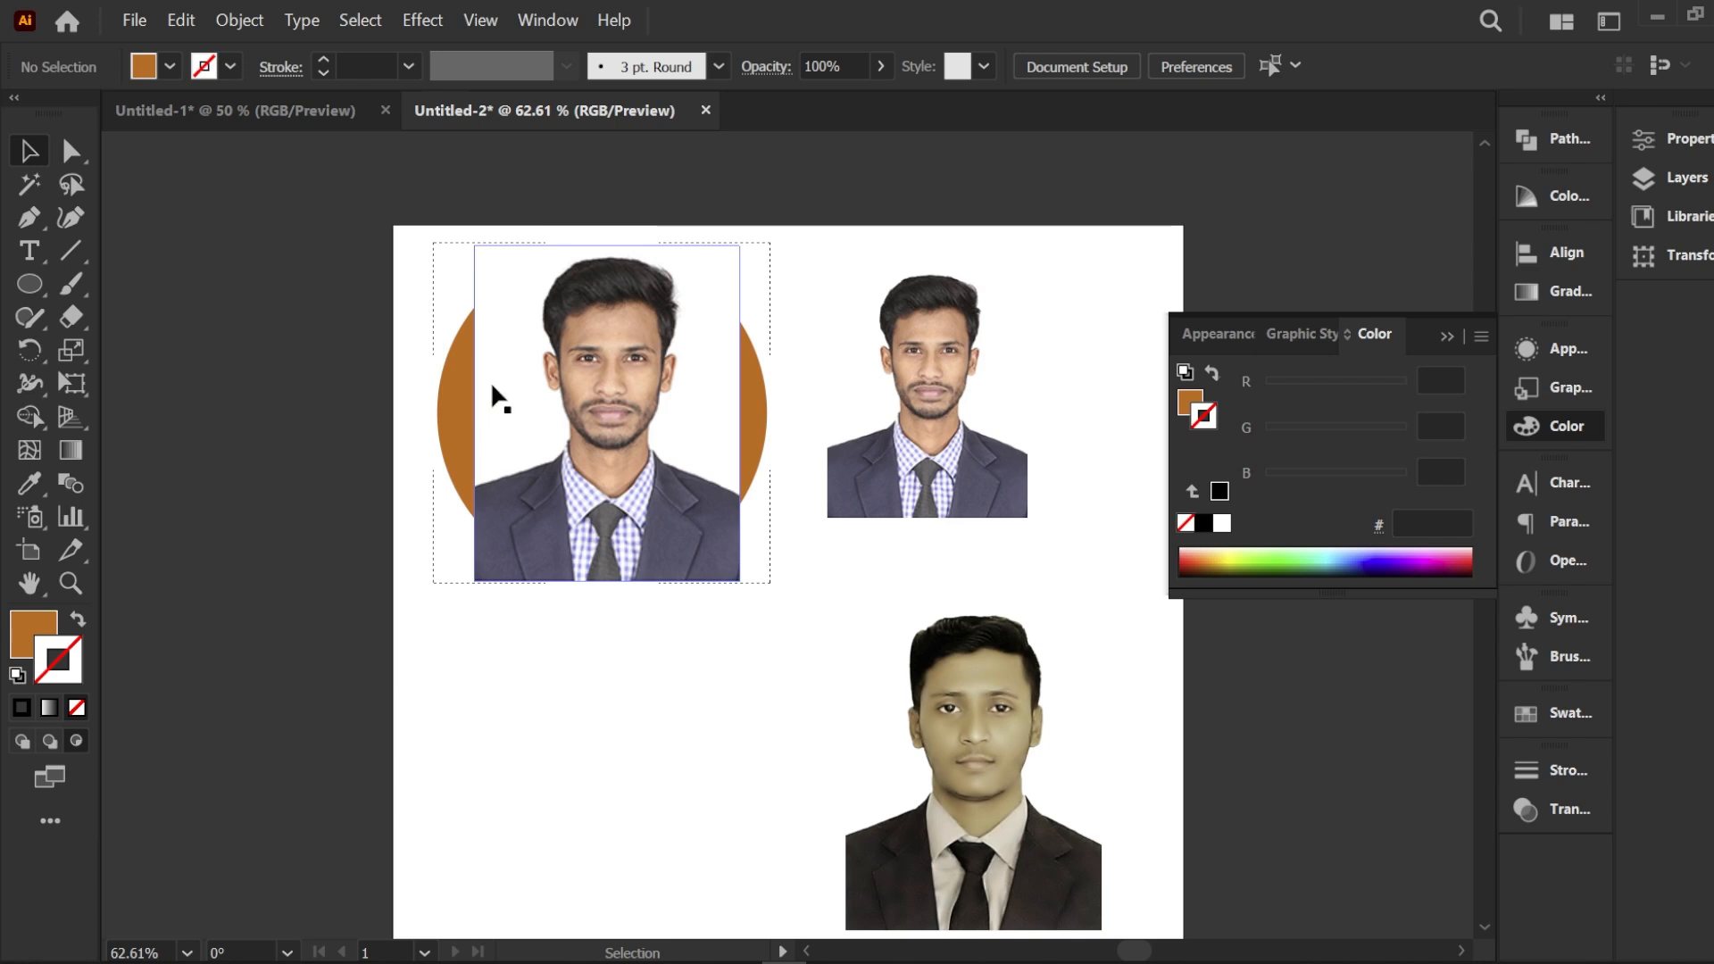
left_click(493, 396)
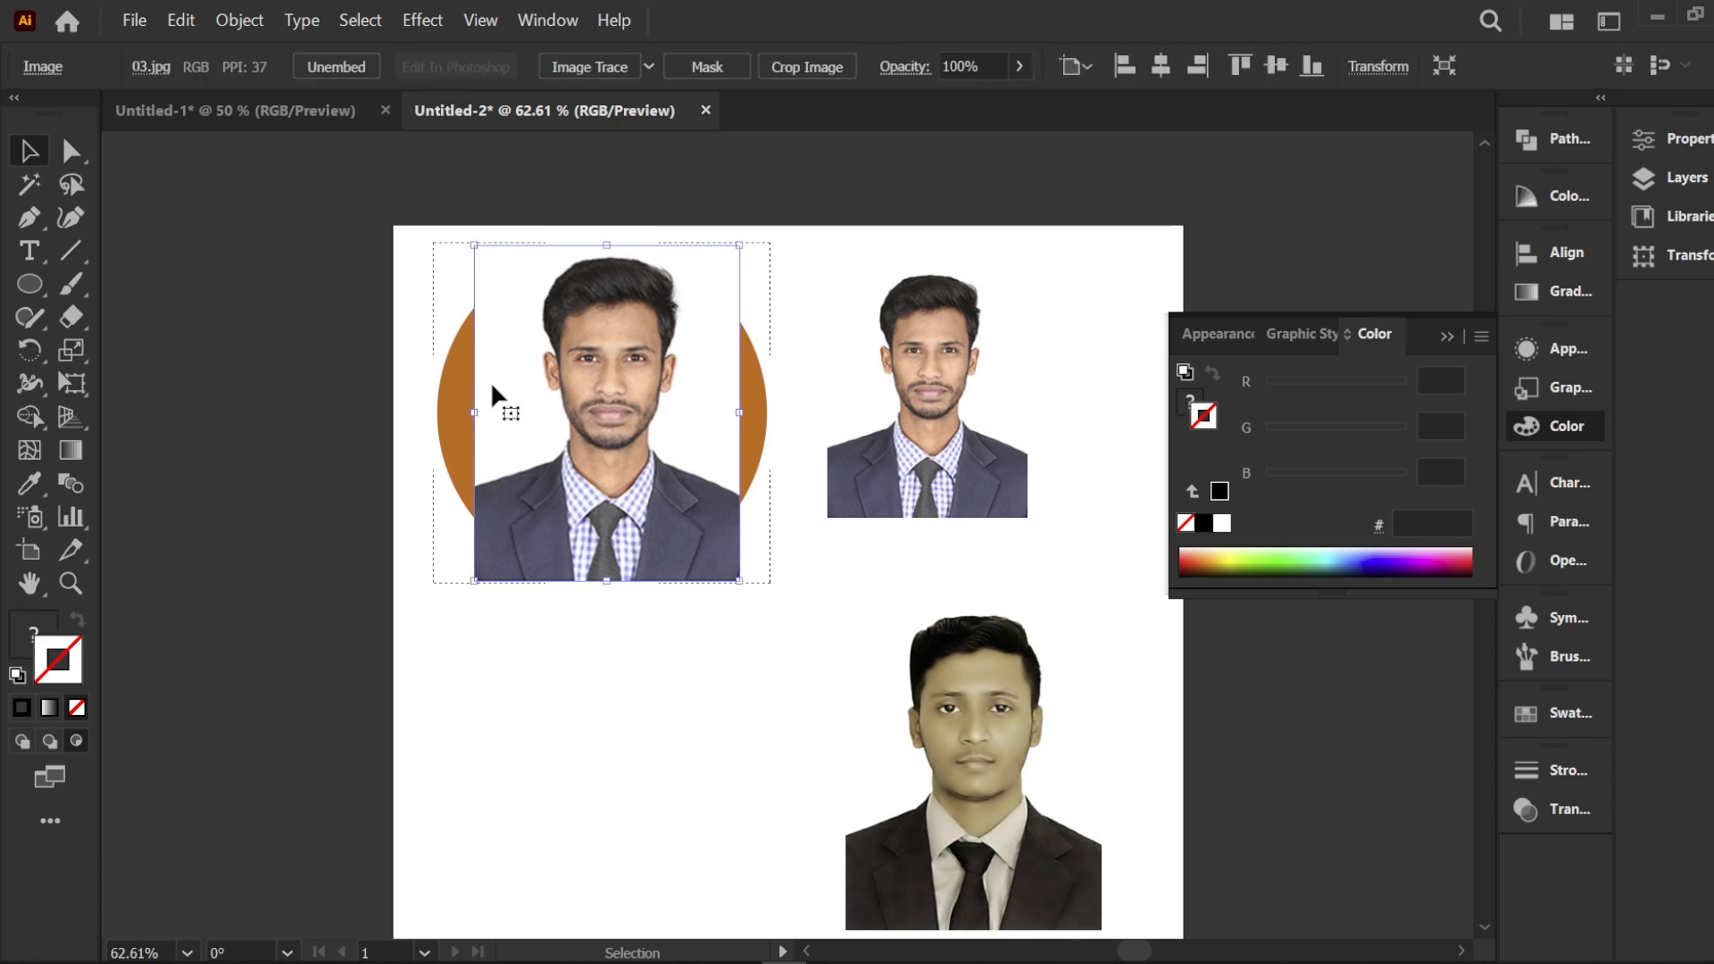
key("a")
key("ctrl+x")
key("ctrl+v")
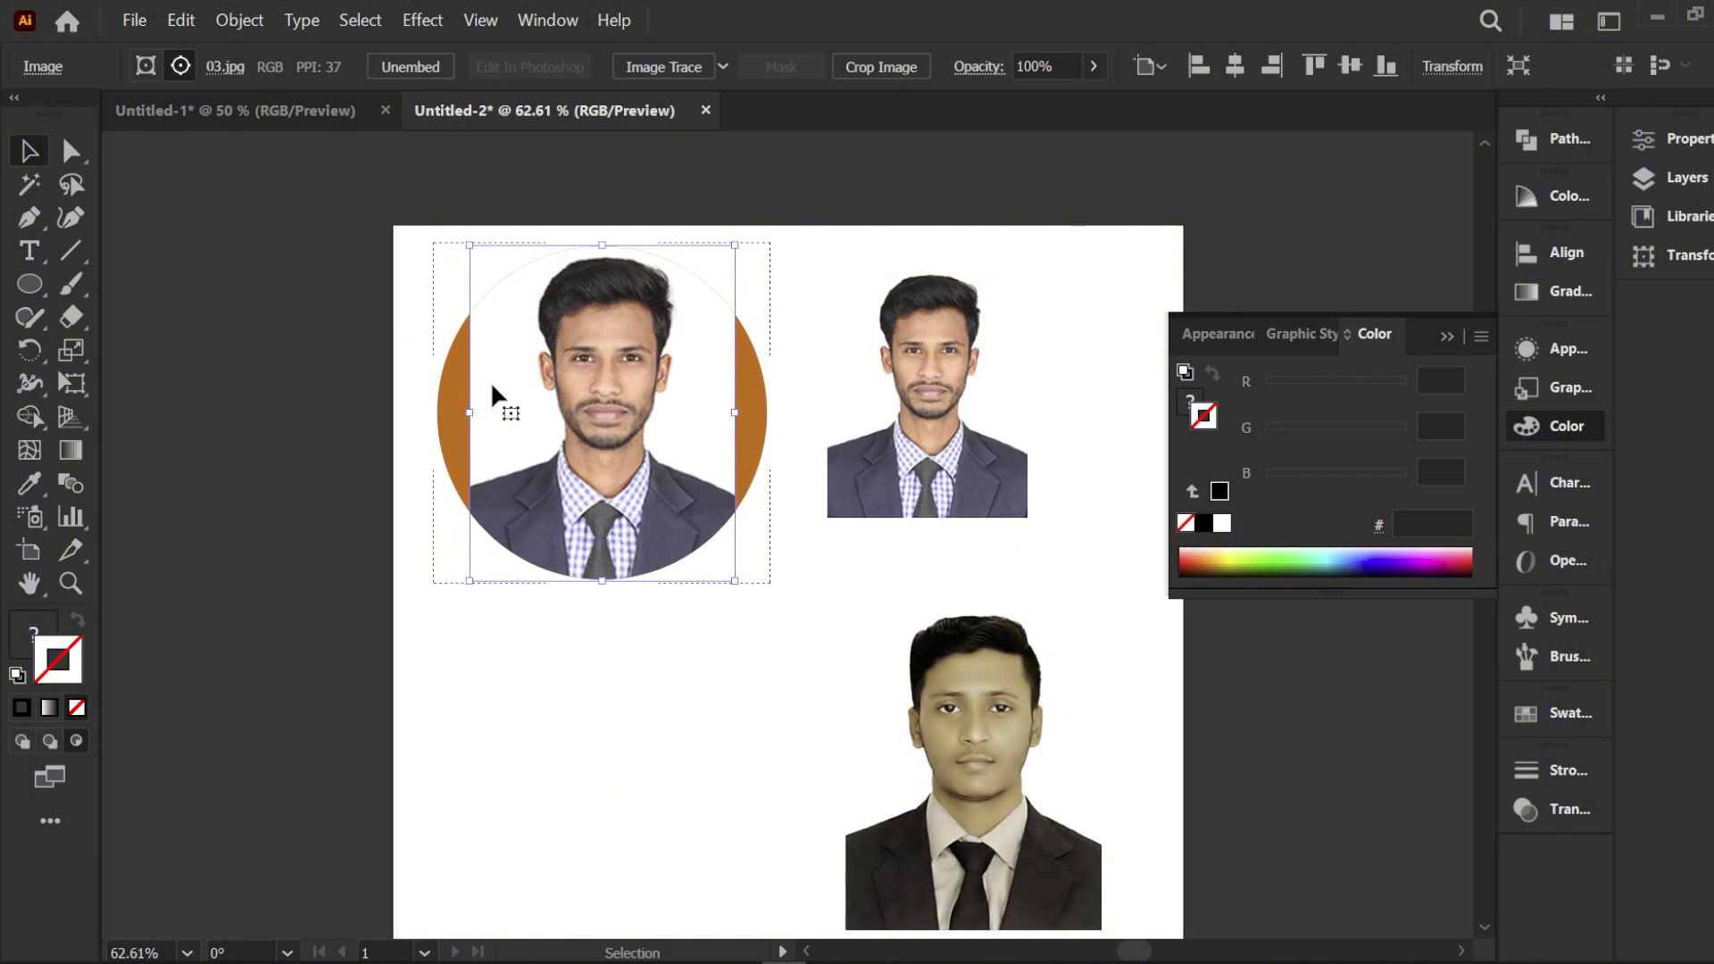
left_click(536, 732)
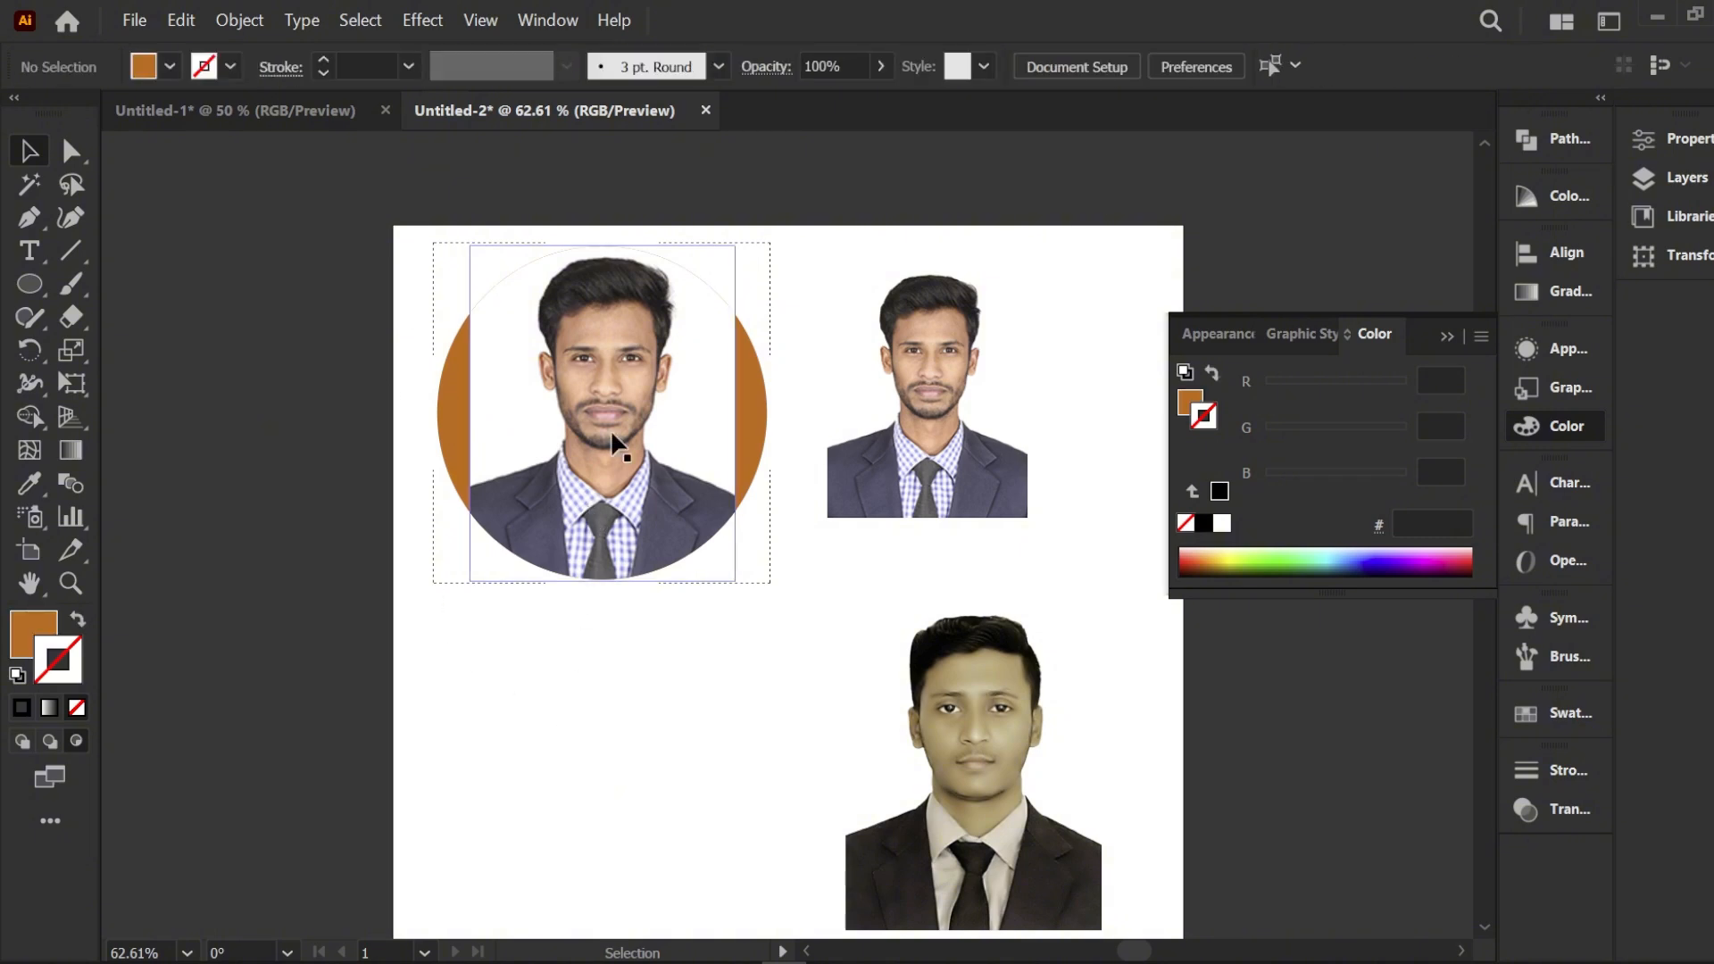
Step: Delete the circle-cropped portrait and draw a new orange circle about 333 px in diameter near the artboard's upper left corner
left_click_drag(562, 358, 715, 507)
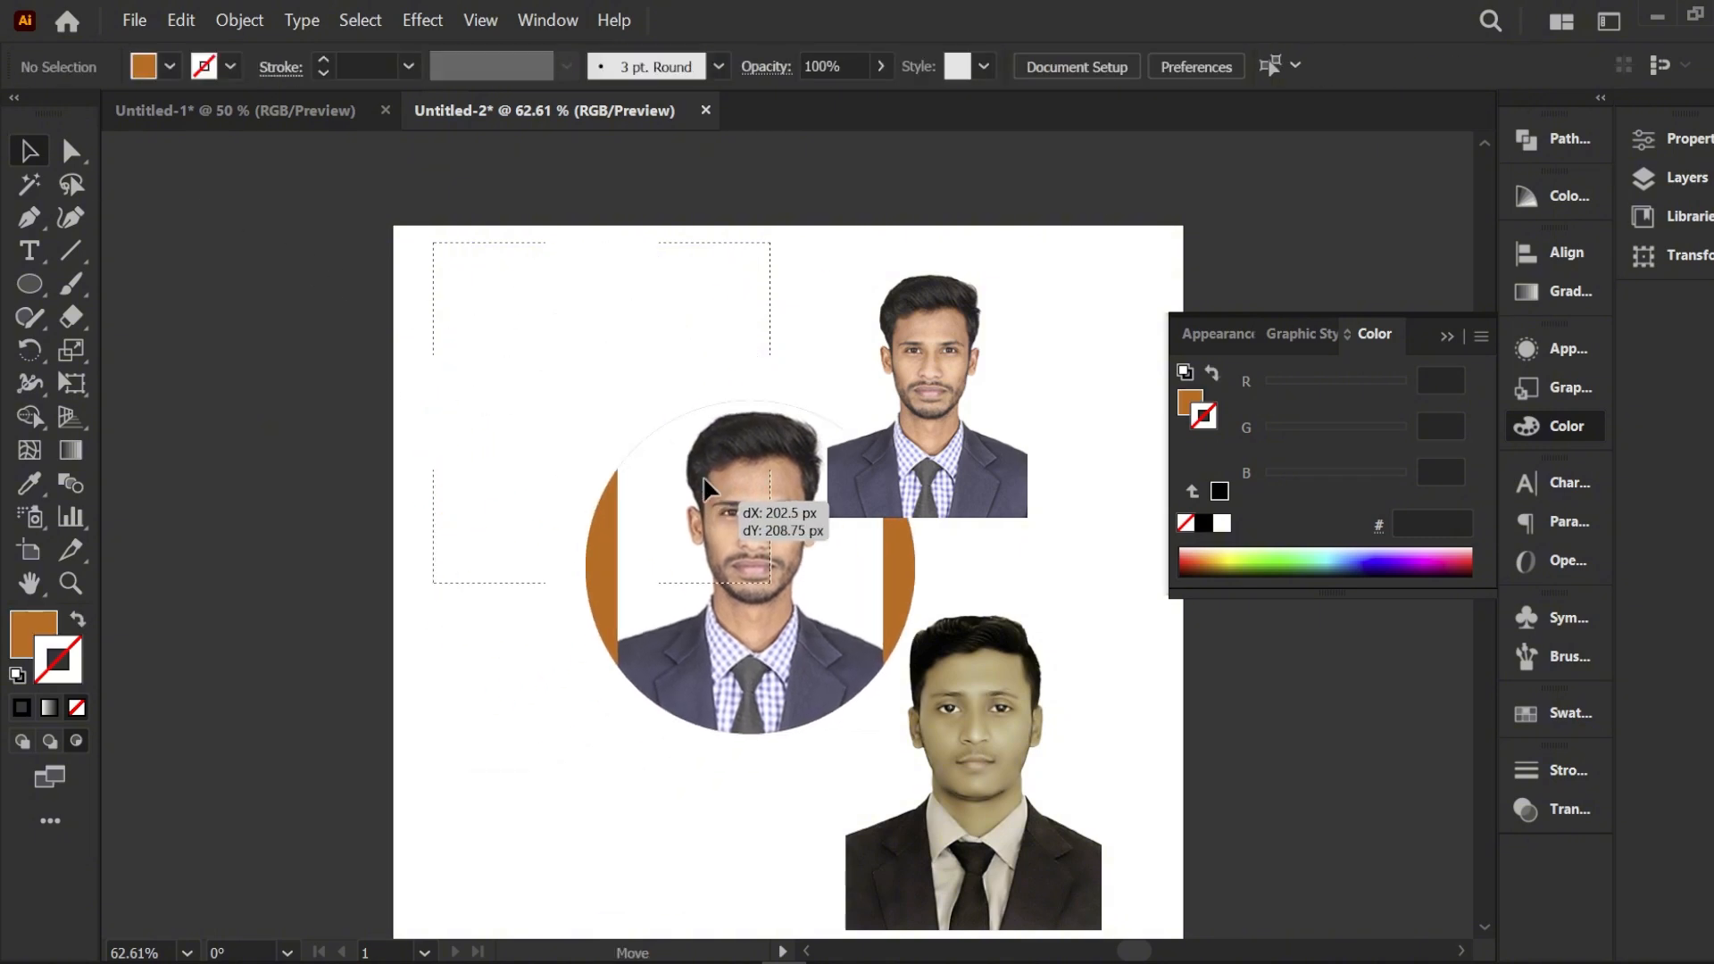
key("Delete")
left_click_drag(19, 285, 125, 352)
left_click_drag(530, 372, 653, 470)
left_click(26, 147)
left_click(198, 230)
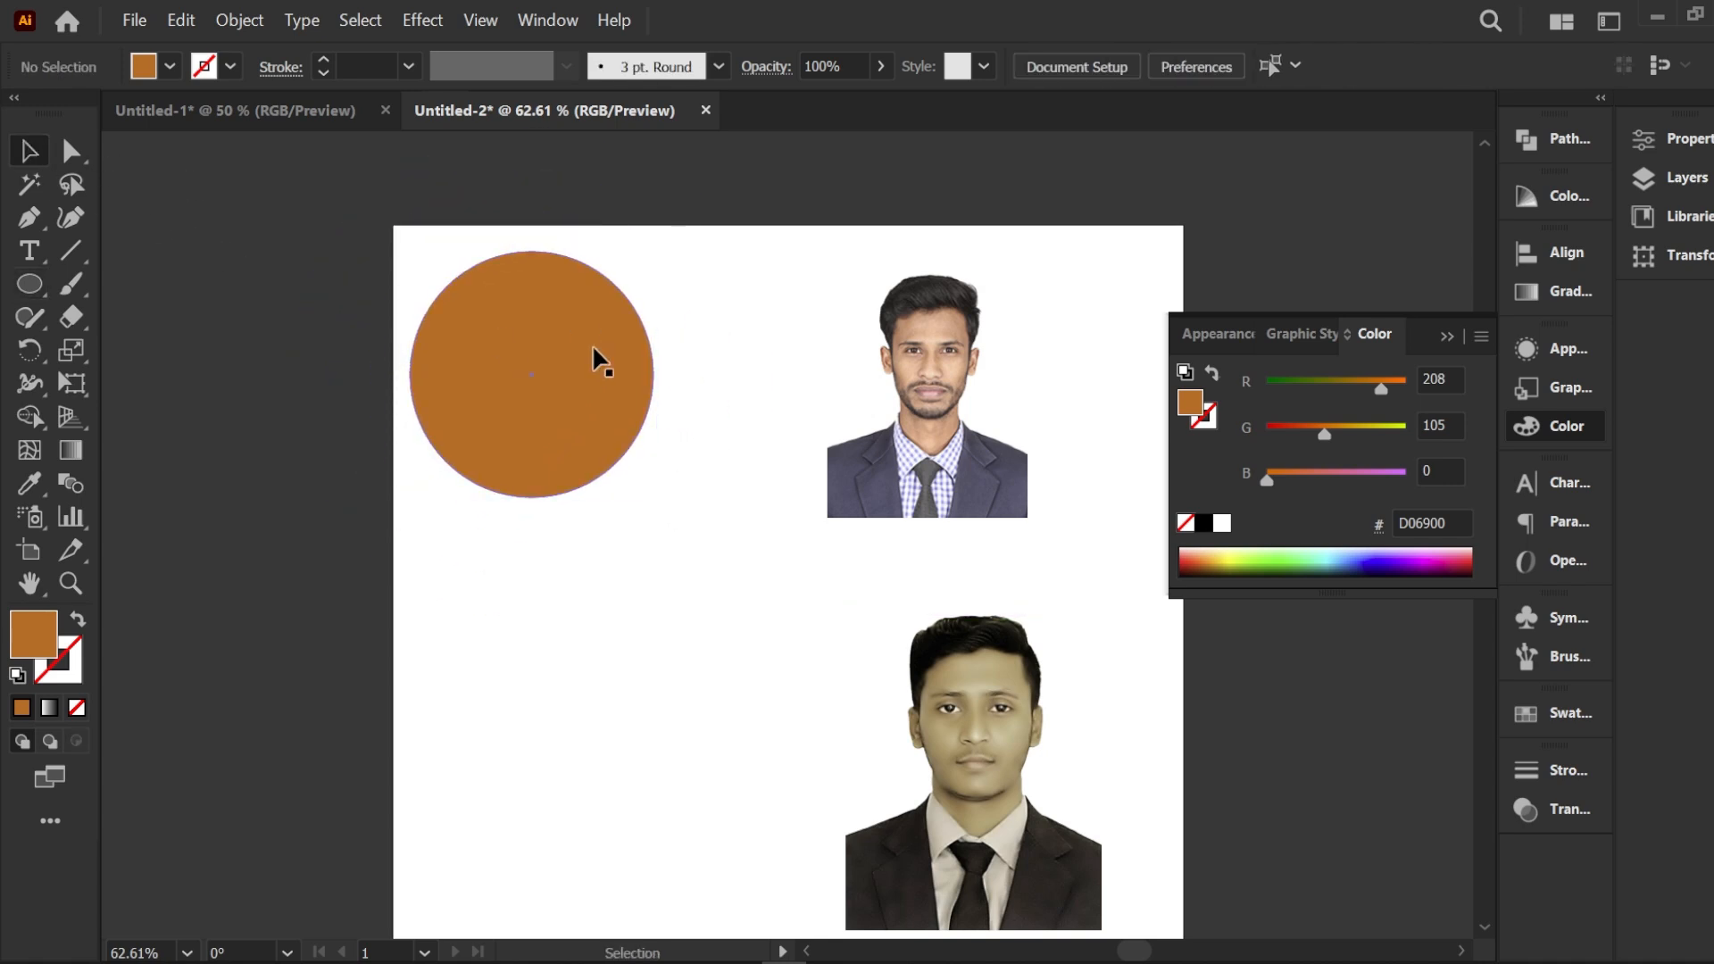
Step: Reposition the new orange circle and move the upper portrait photo behind it so the circle covers the face
left_click_drag(564, 332, 608, 400)
left_click(912, 382)
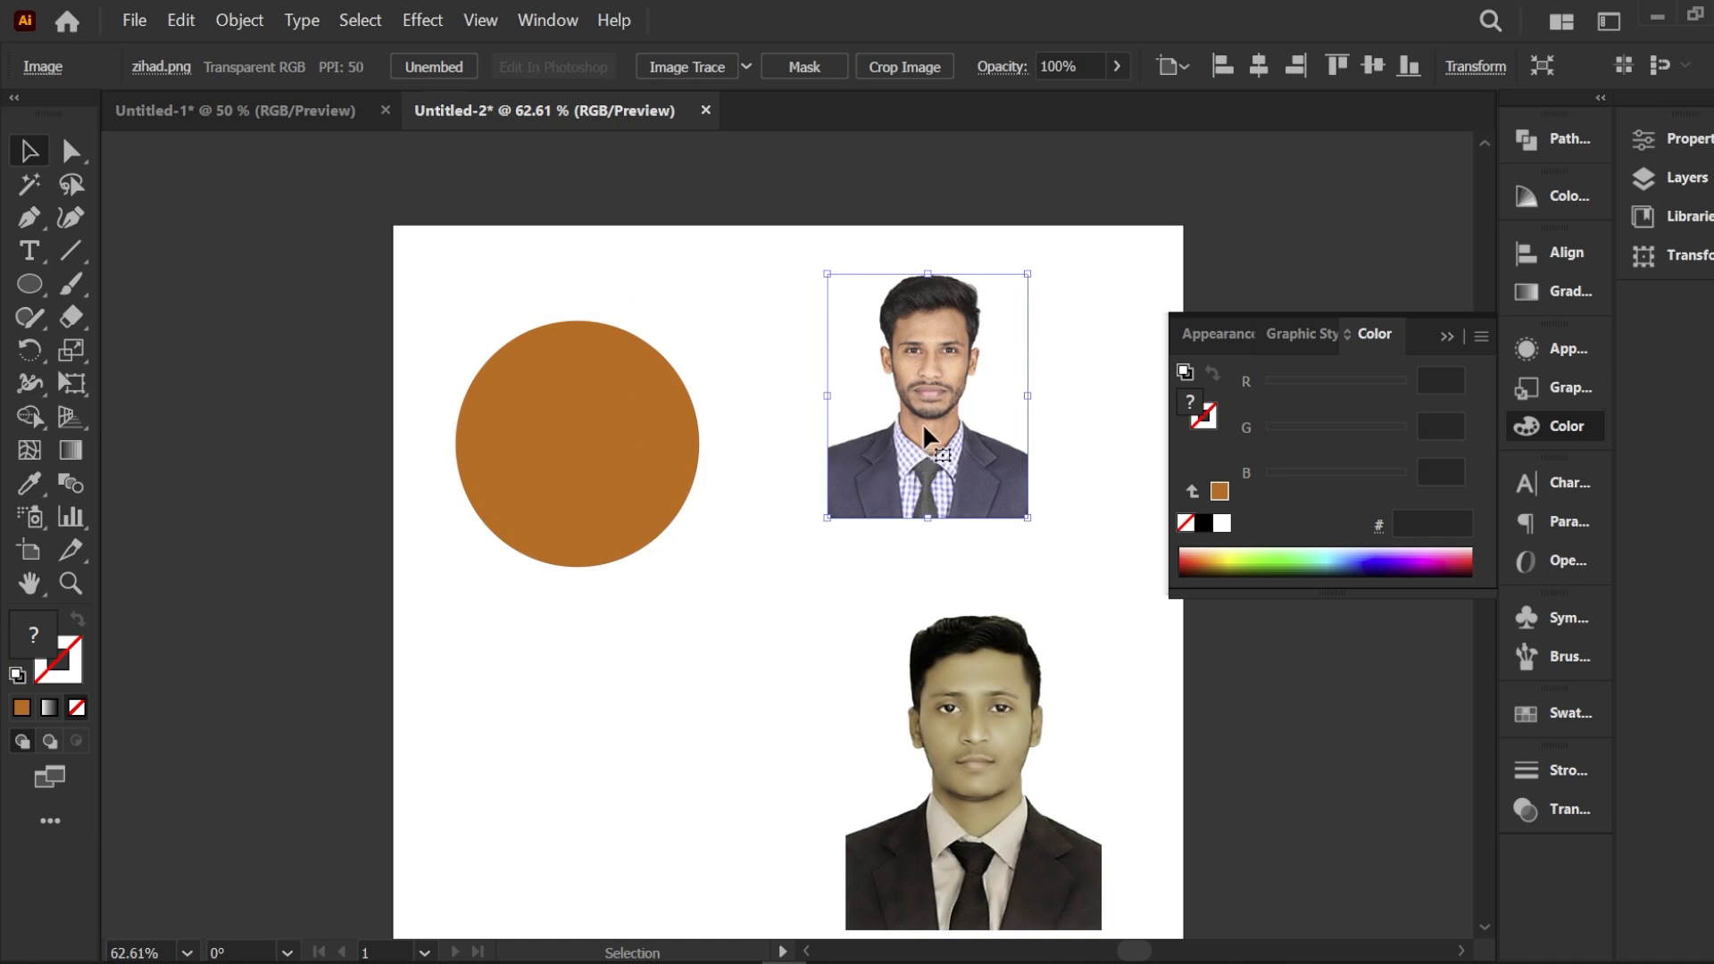
left_click_drag(923, 422, 590, 387)
key("ctrl+shift+a")
left_click(786, 369)
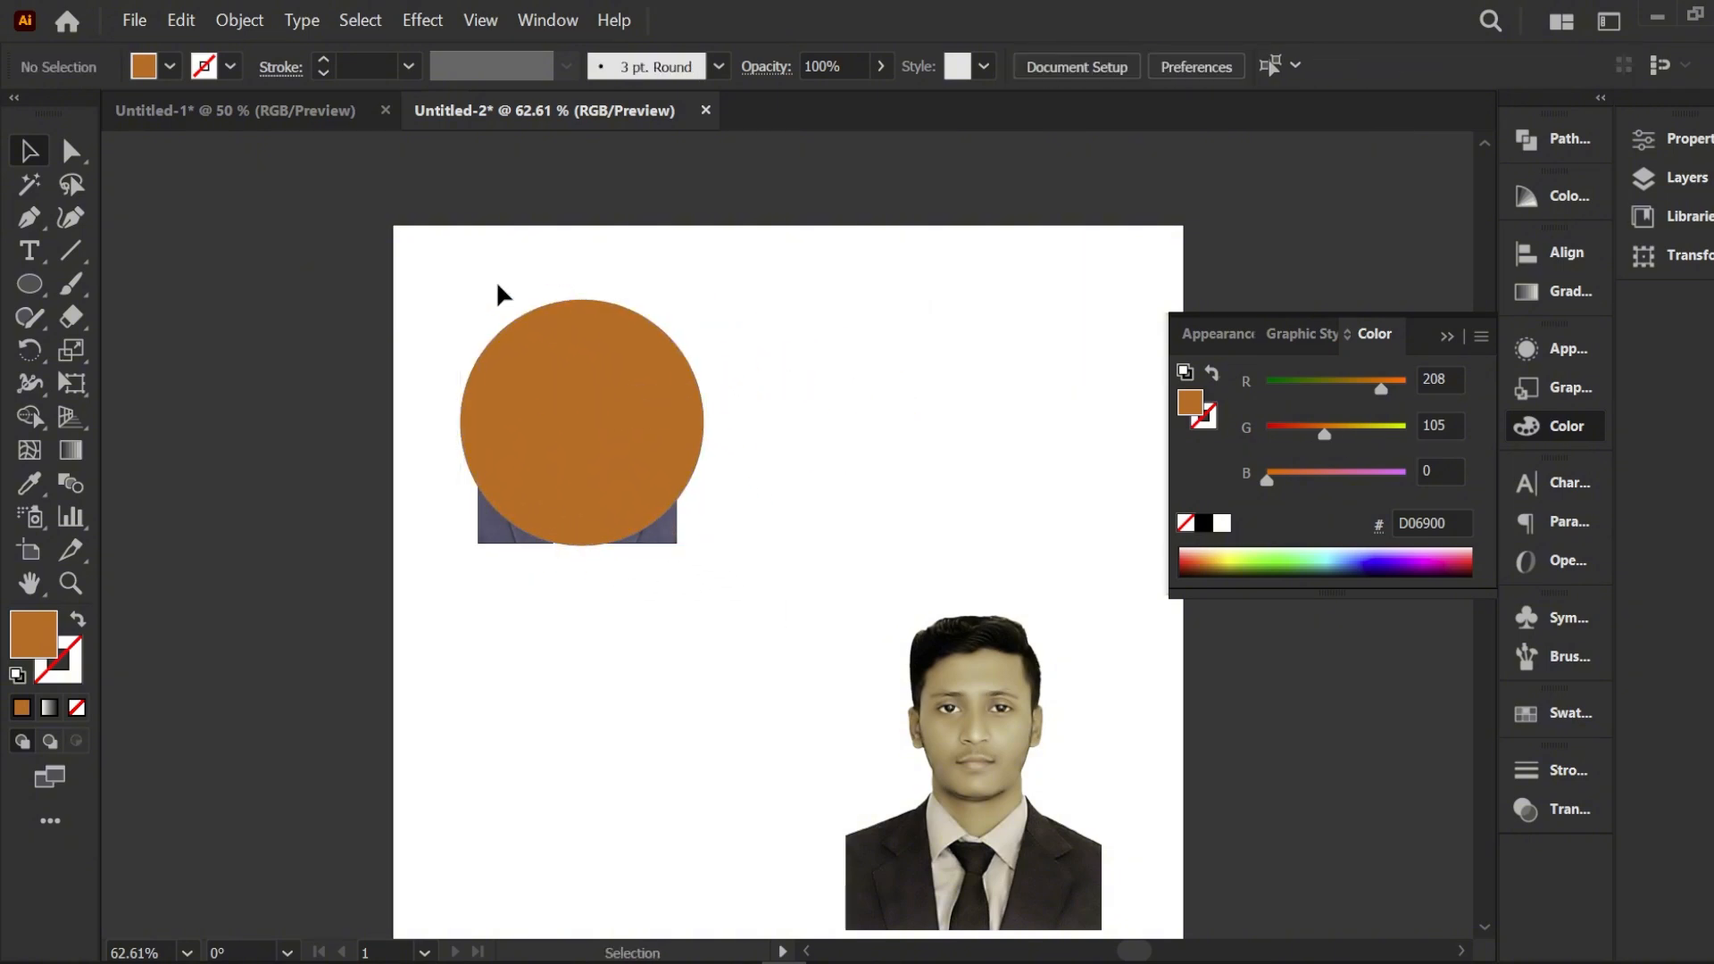
Step: Shape the portrait photo to the orange circle with Envelope Distort, Make with Top Object
left_click_drag(482, 277, 711, 464)
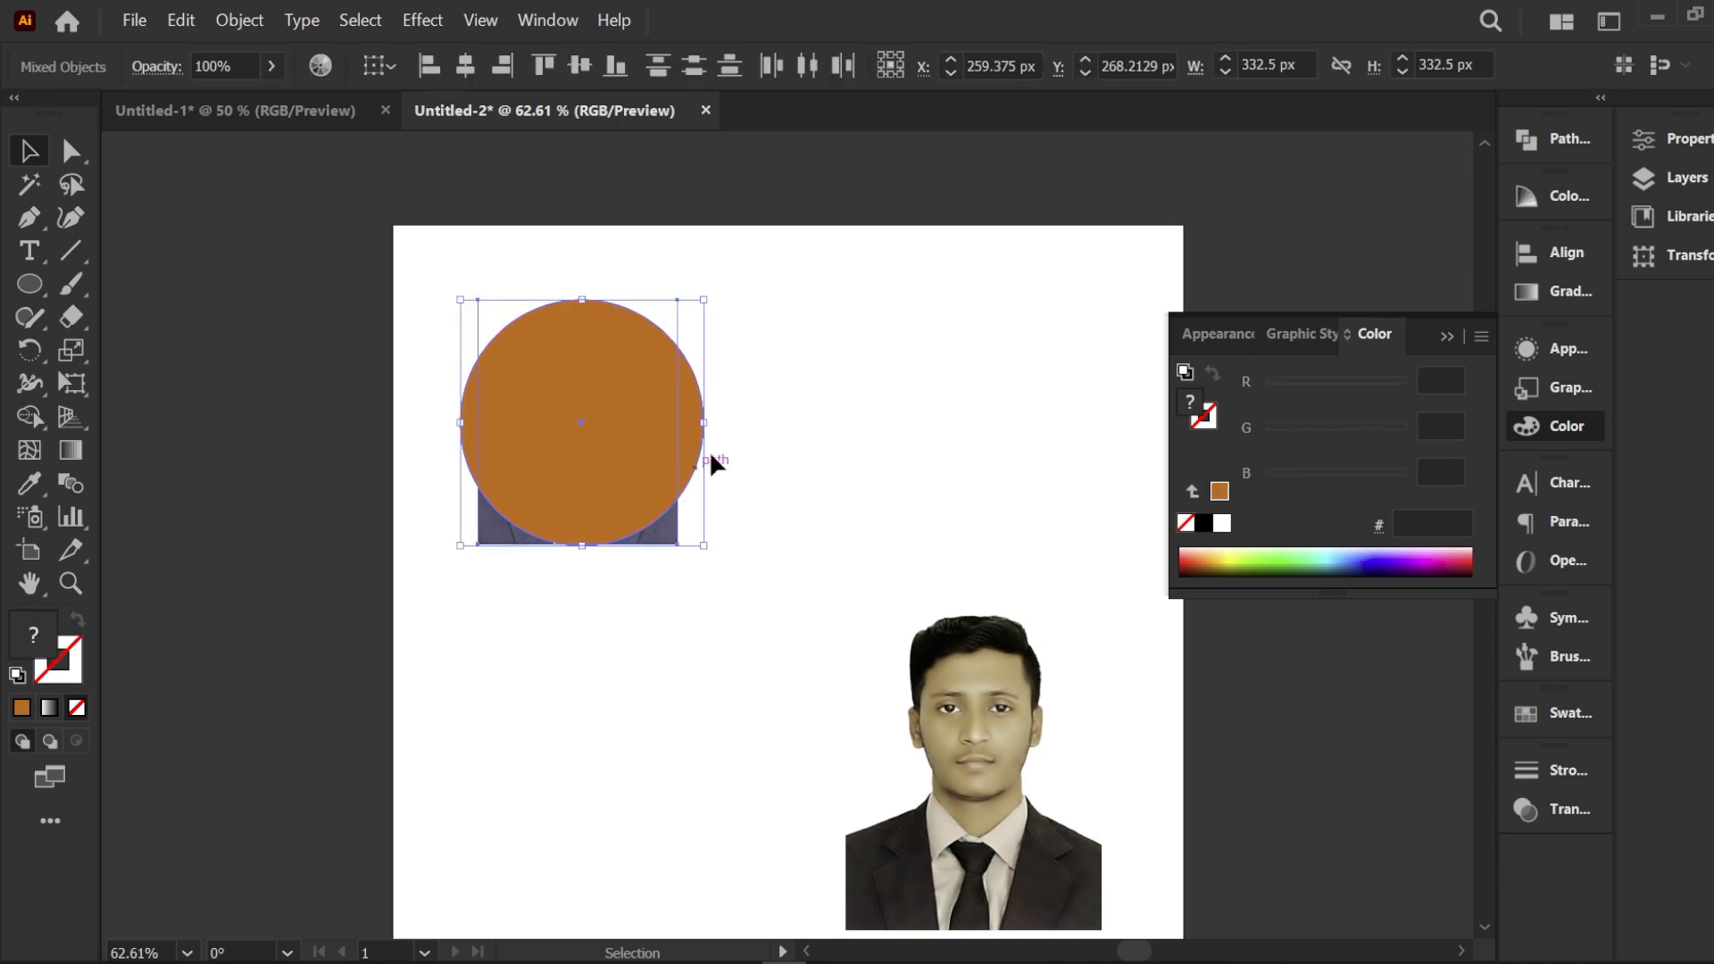
left_click(228, 21)
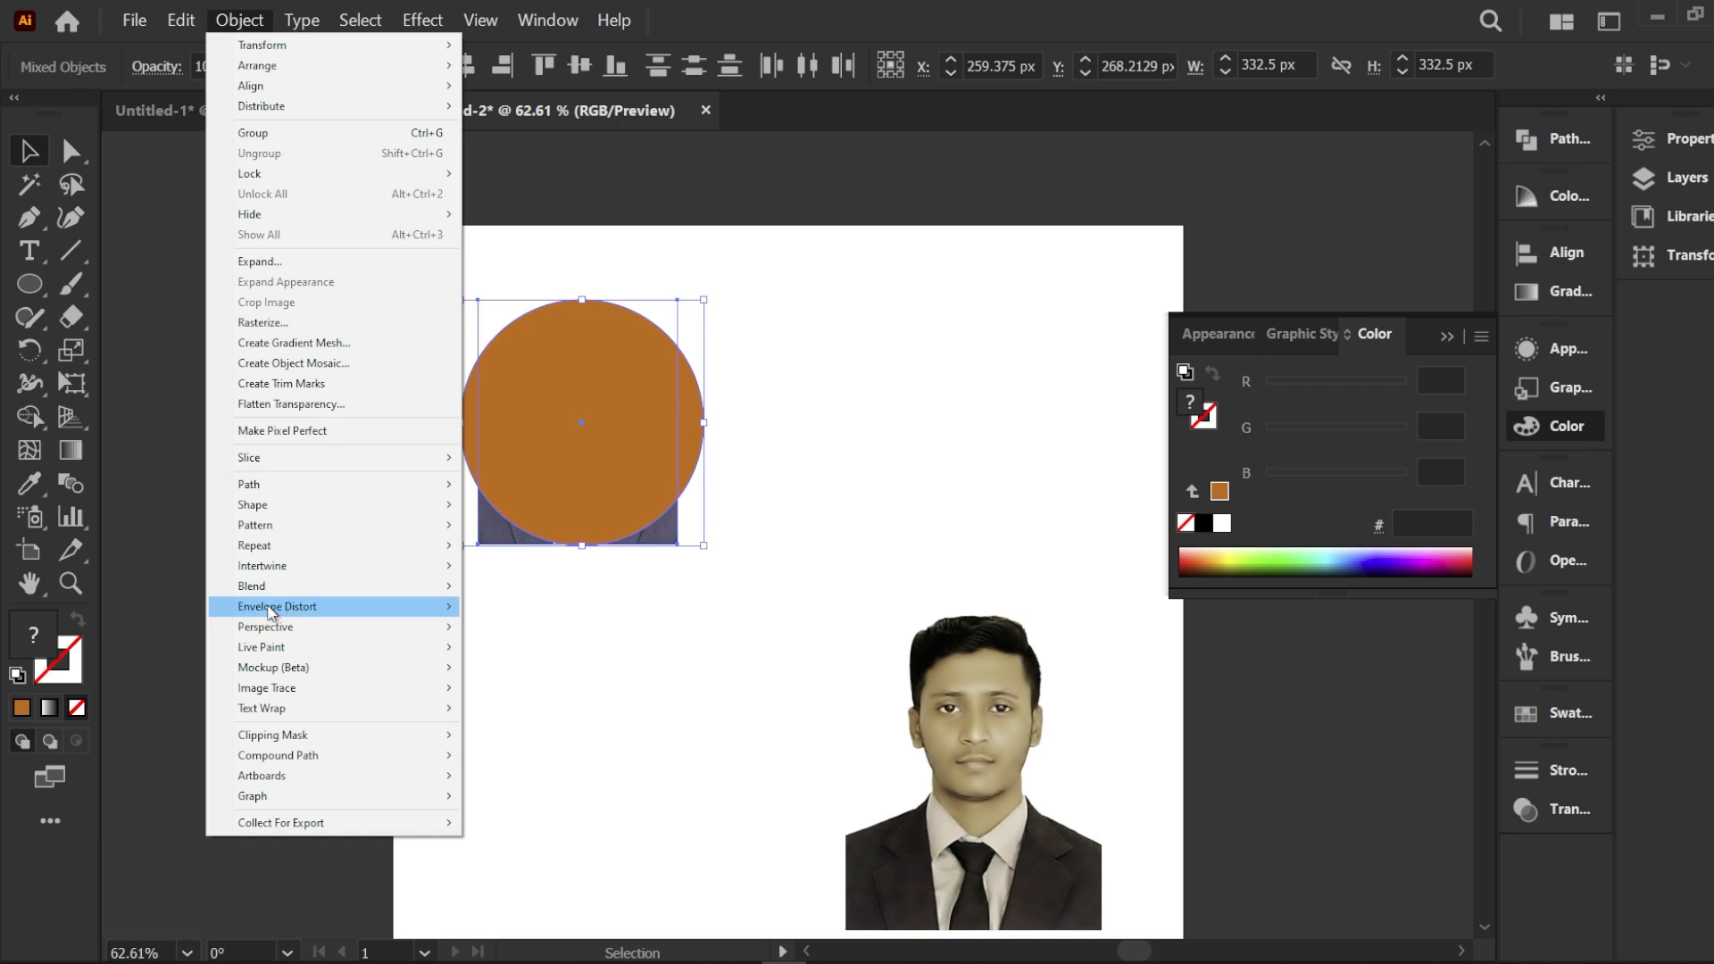
mouse_move(366, 614)
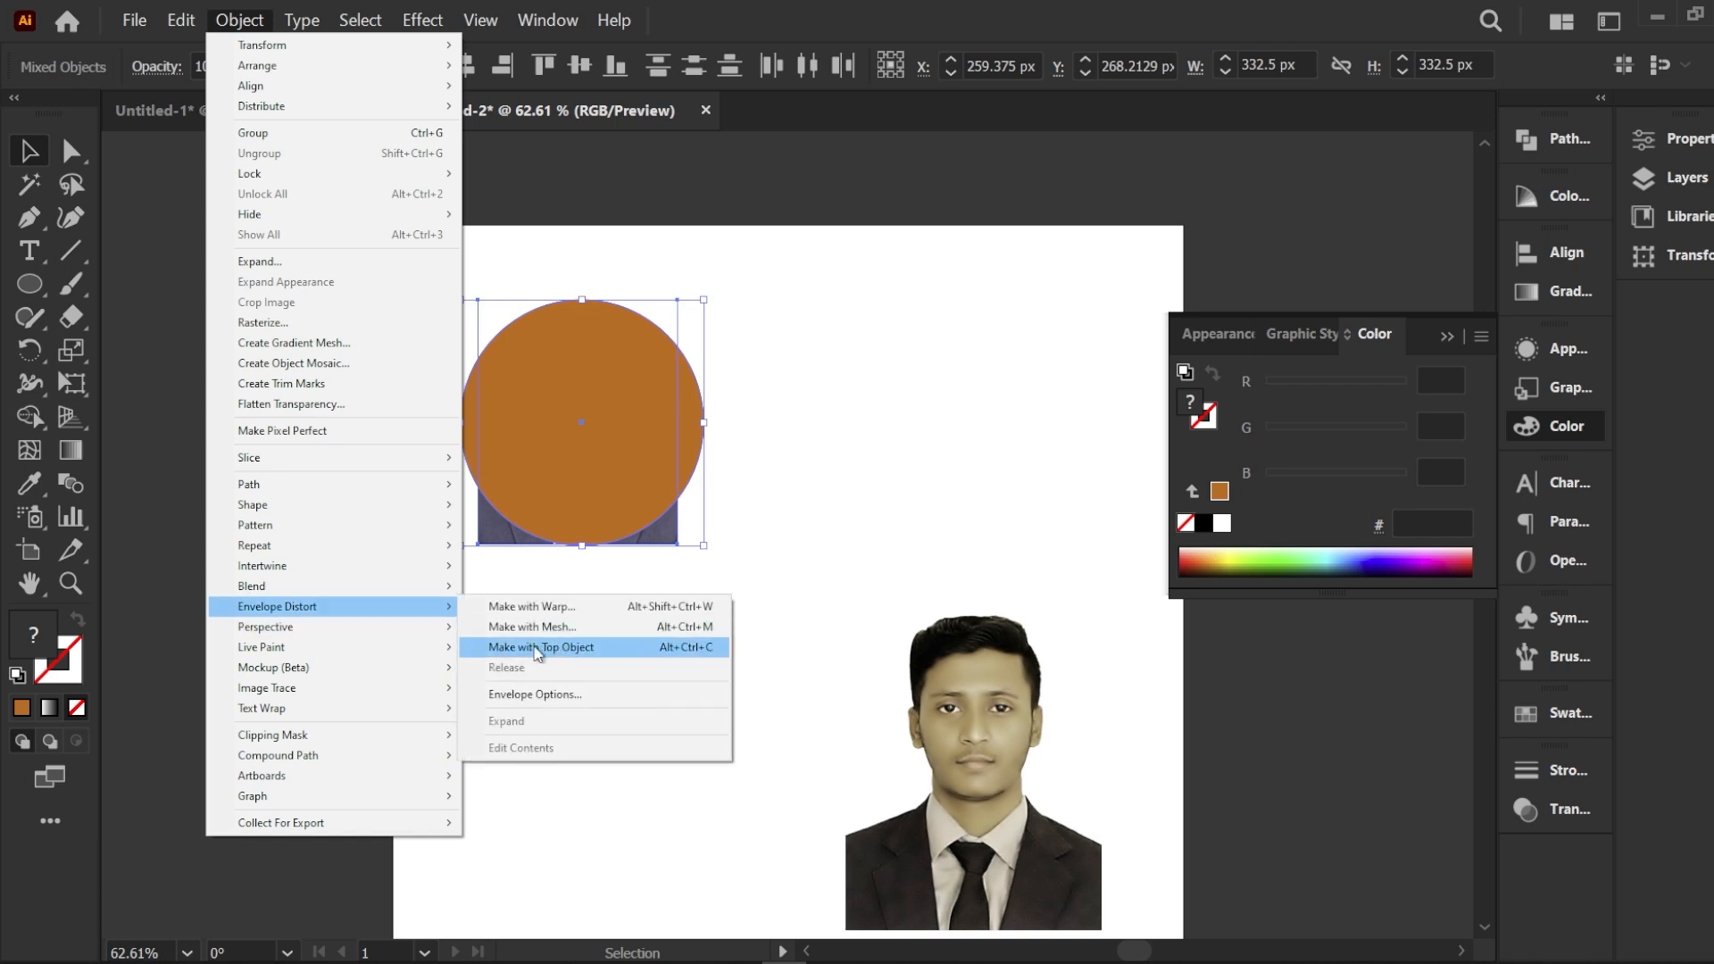
left_click(569, 654)
left_click(764, 409)
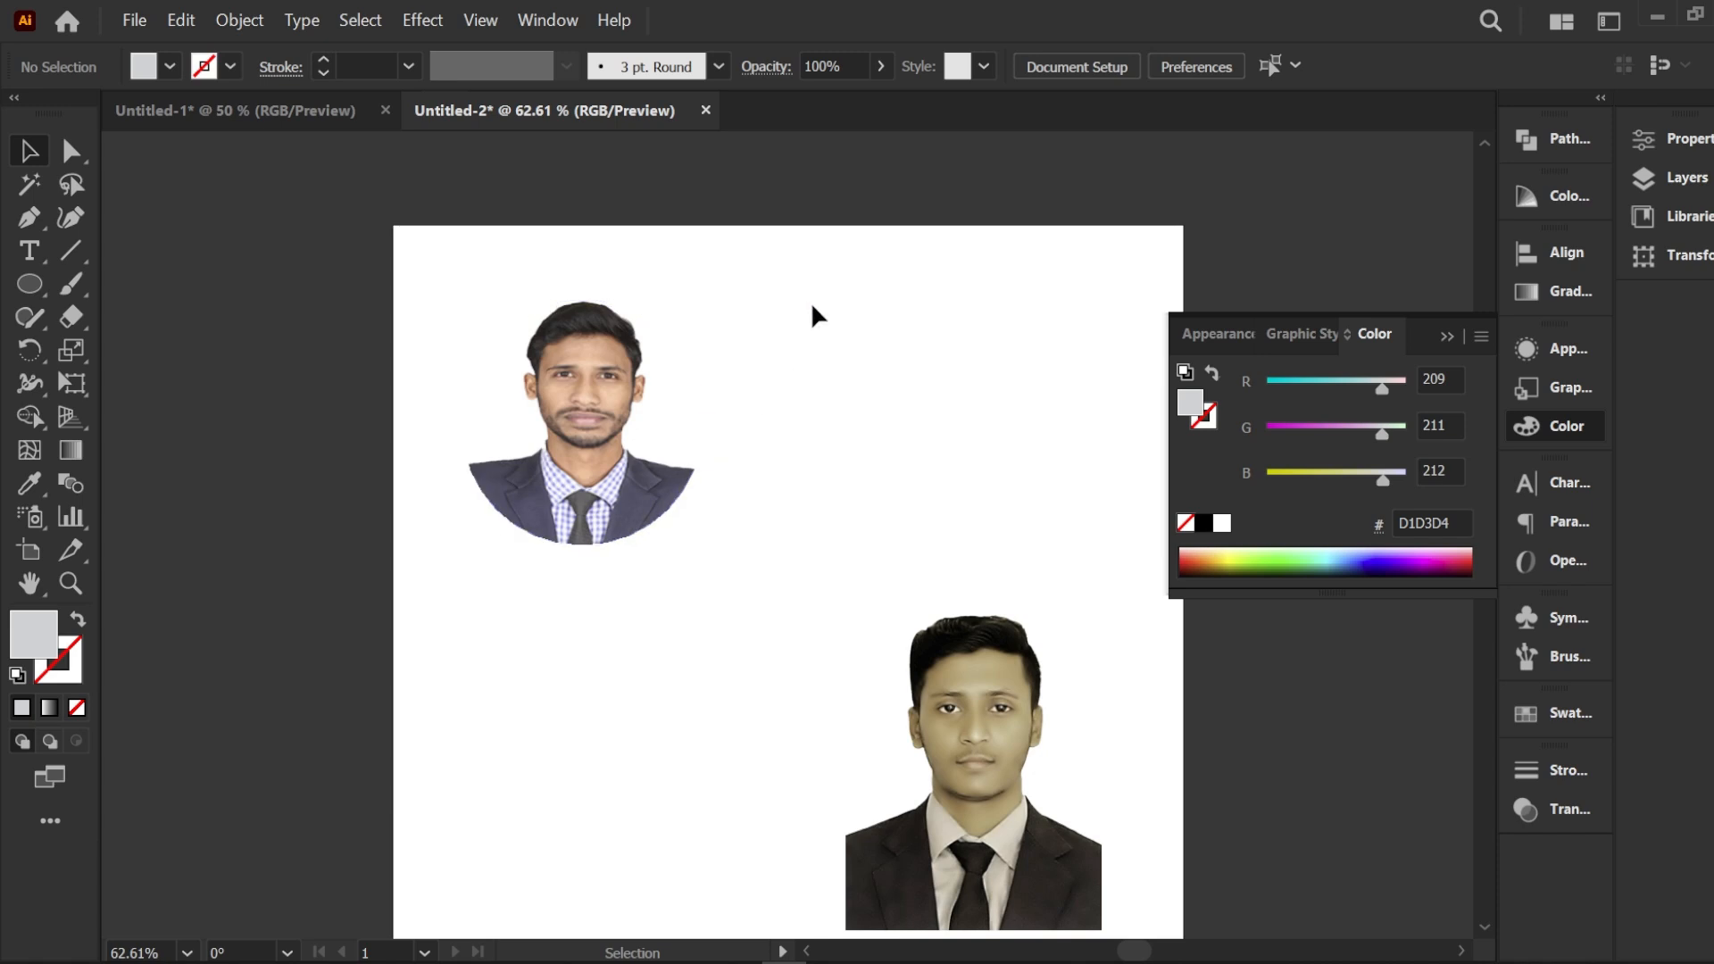
Step: Move the warped circular portrait slightly down, and undo both the move and the envelope distortion
left_click(560, 450)
left_click(743, 416)
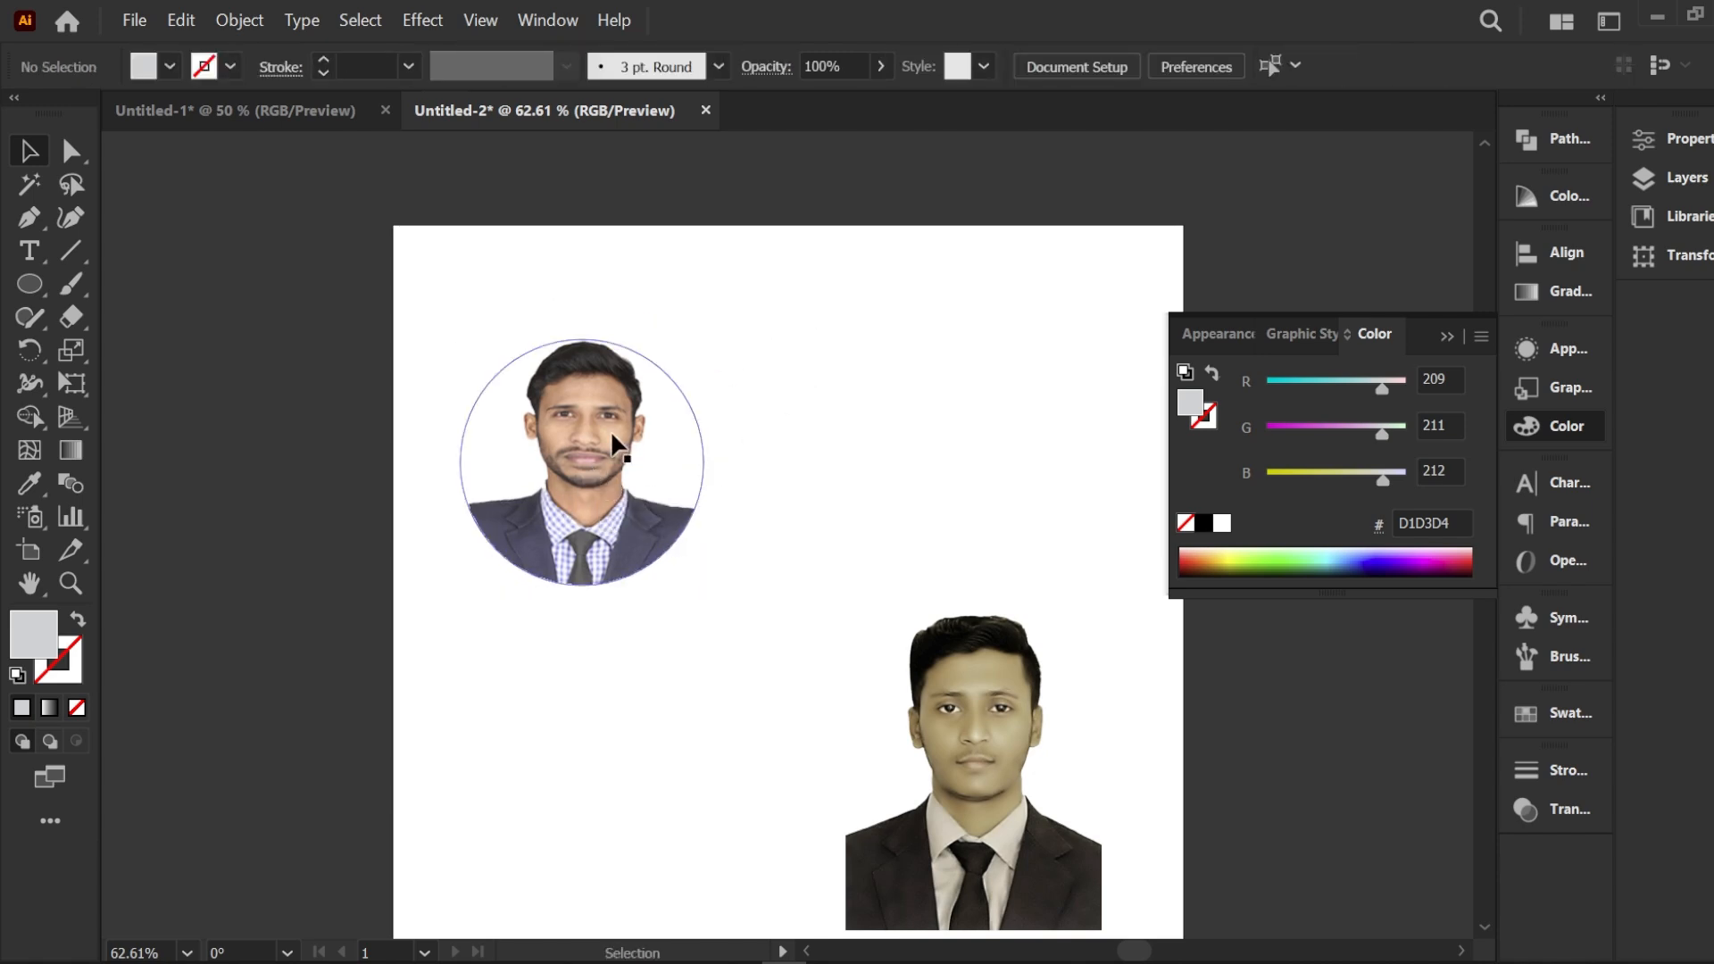
left_click(614, 442)
key("ctrl+alt+w")
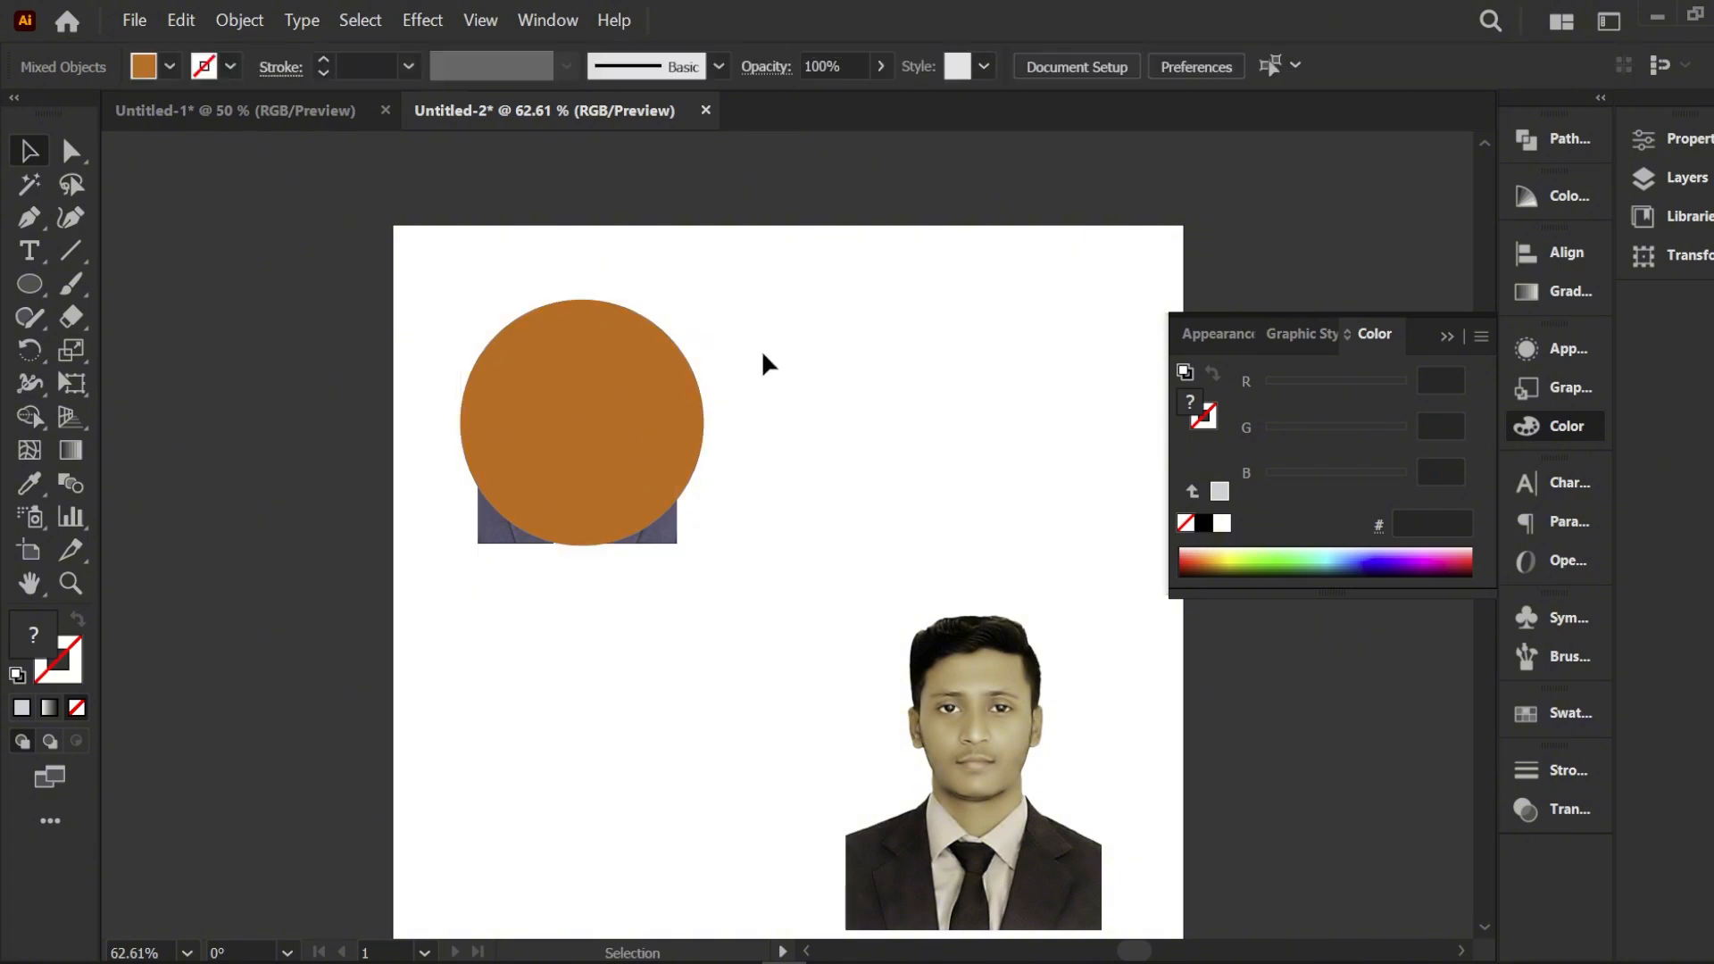
Step: Move the portrait photo out from behind the circle to the artboard's right side and delete the orange circle
left_click(762, 361)
left_click_drag(578, 411, 982, 376)
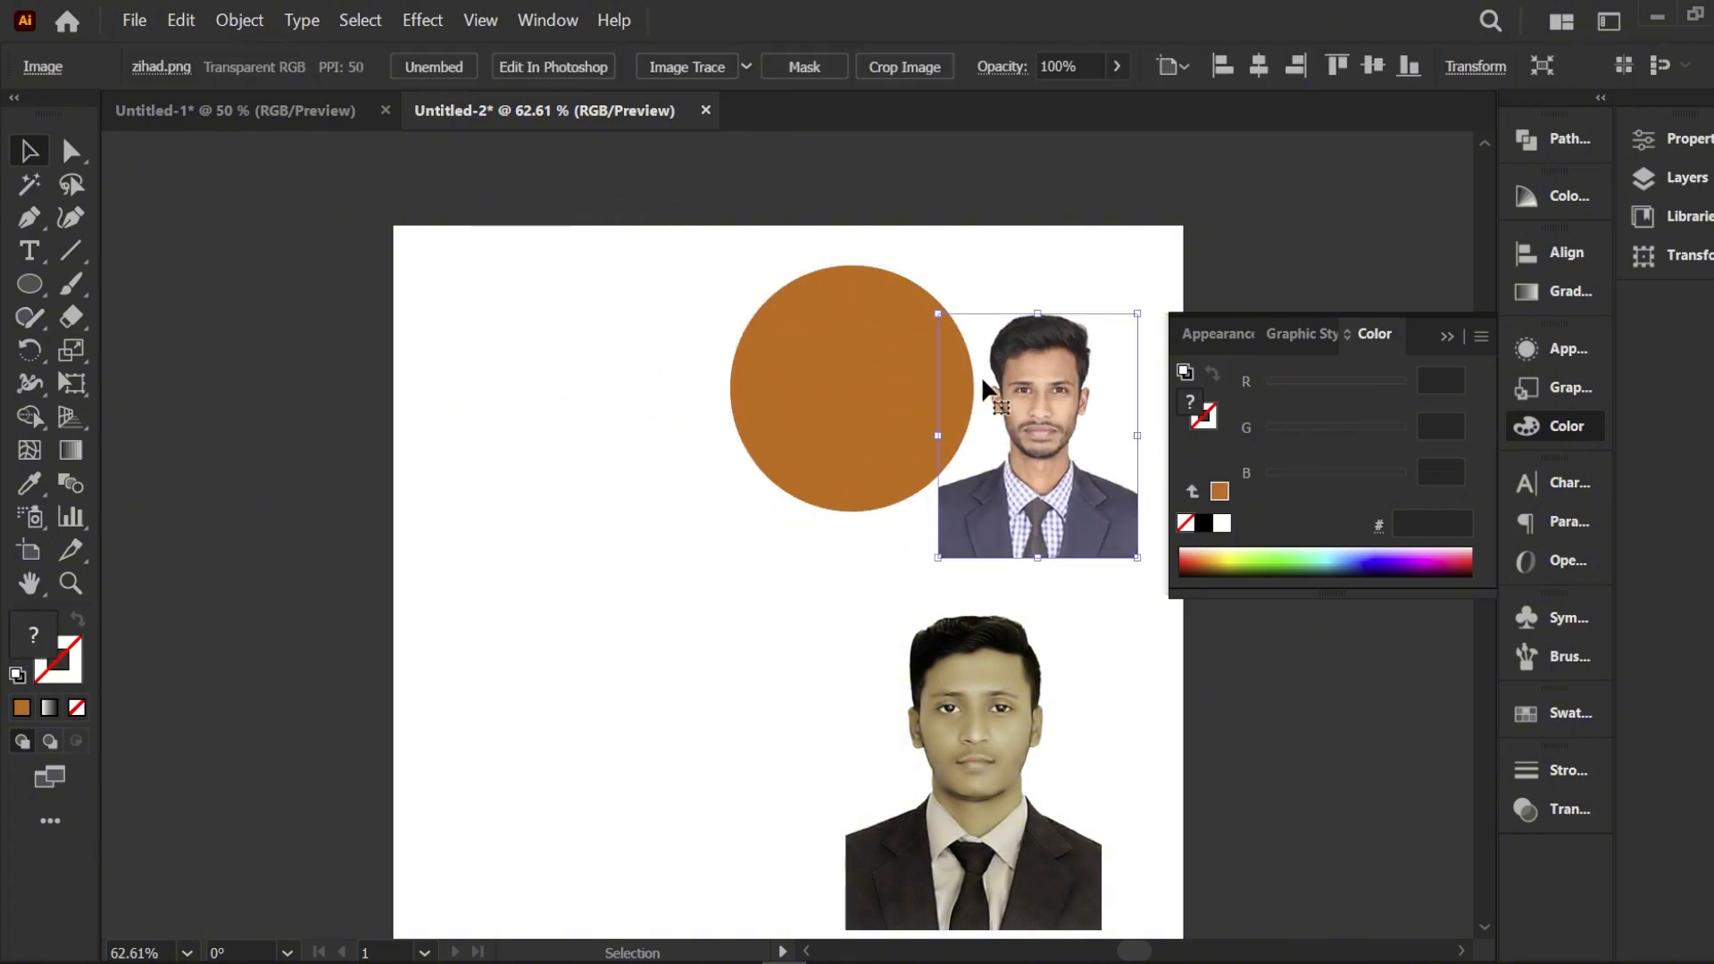
left_click_drag(874, 368, 708, 361)
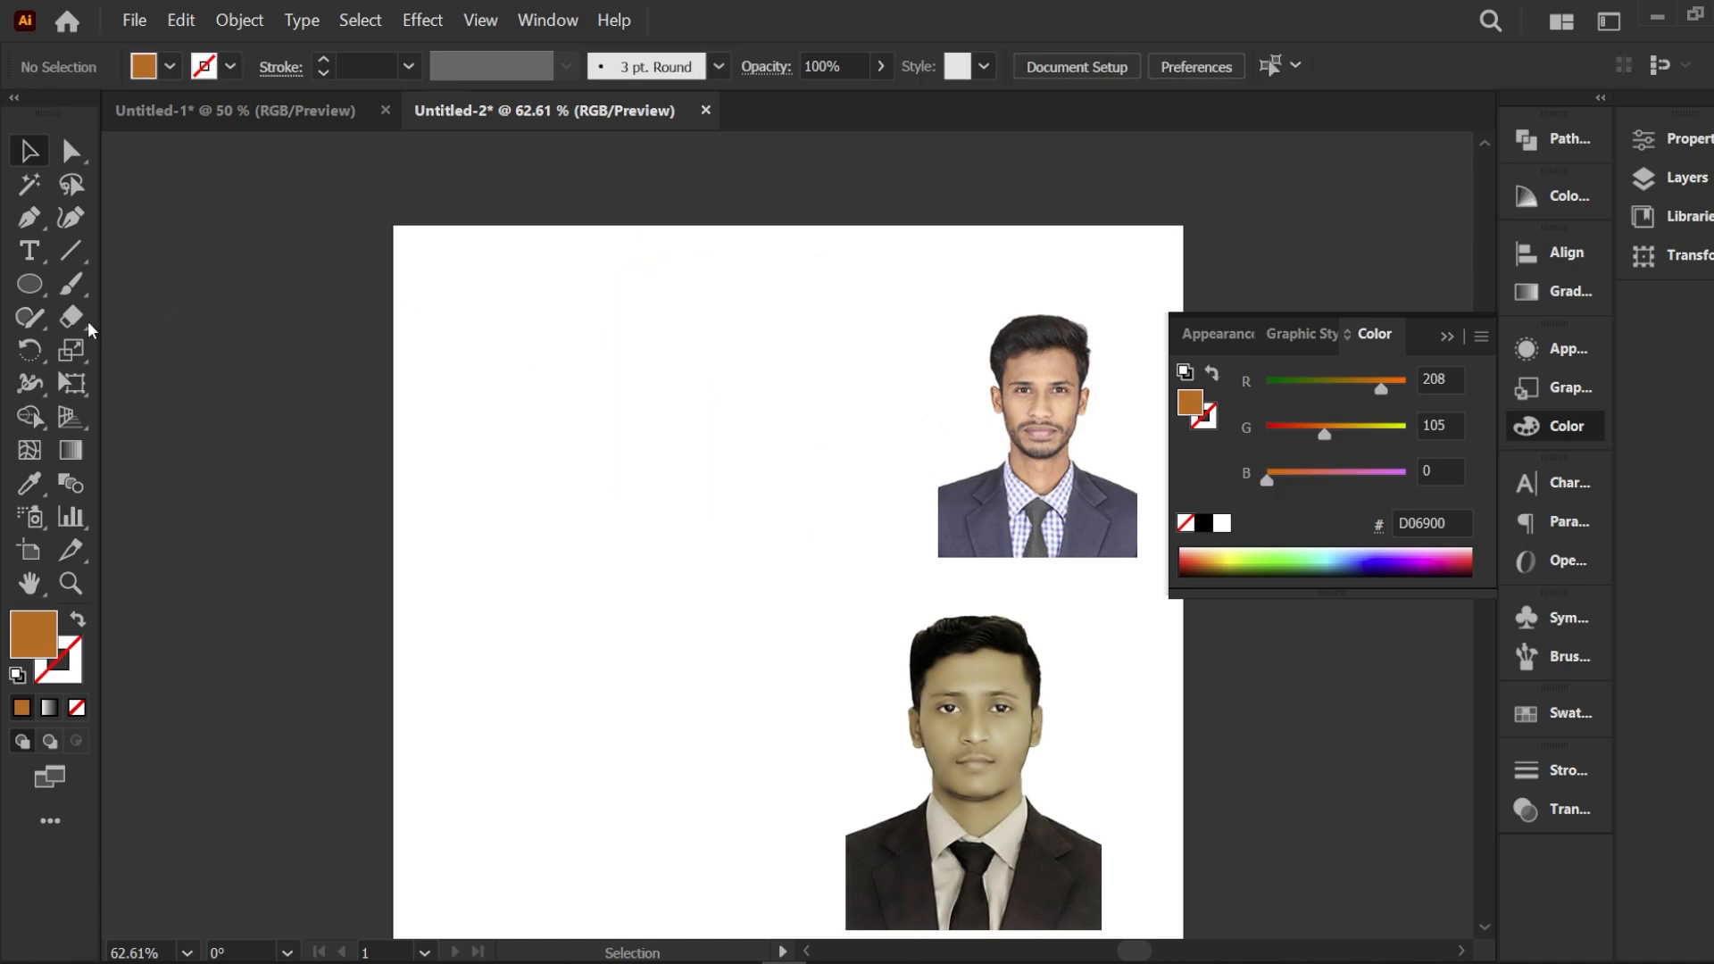
Step: Draw an orange rectangle about 577.5 by 385 px beside the upper portrait photo
left_click_drag(30, 284, 129, 295)
left_click_drag(461, 296, 883, 581)
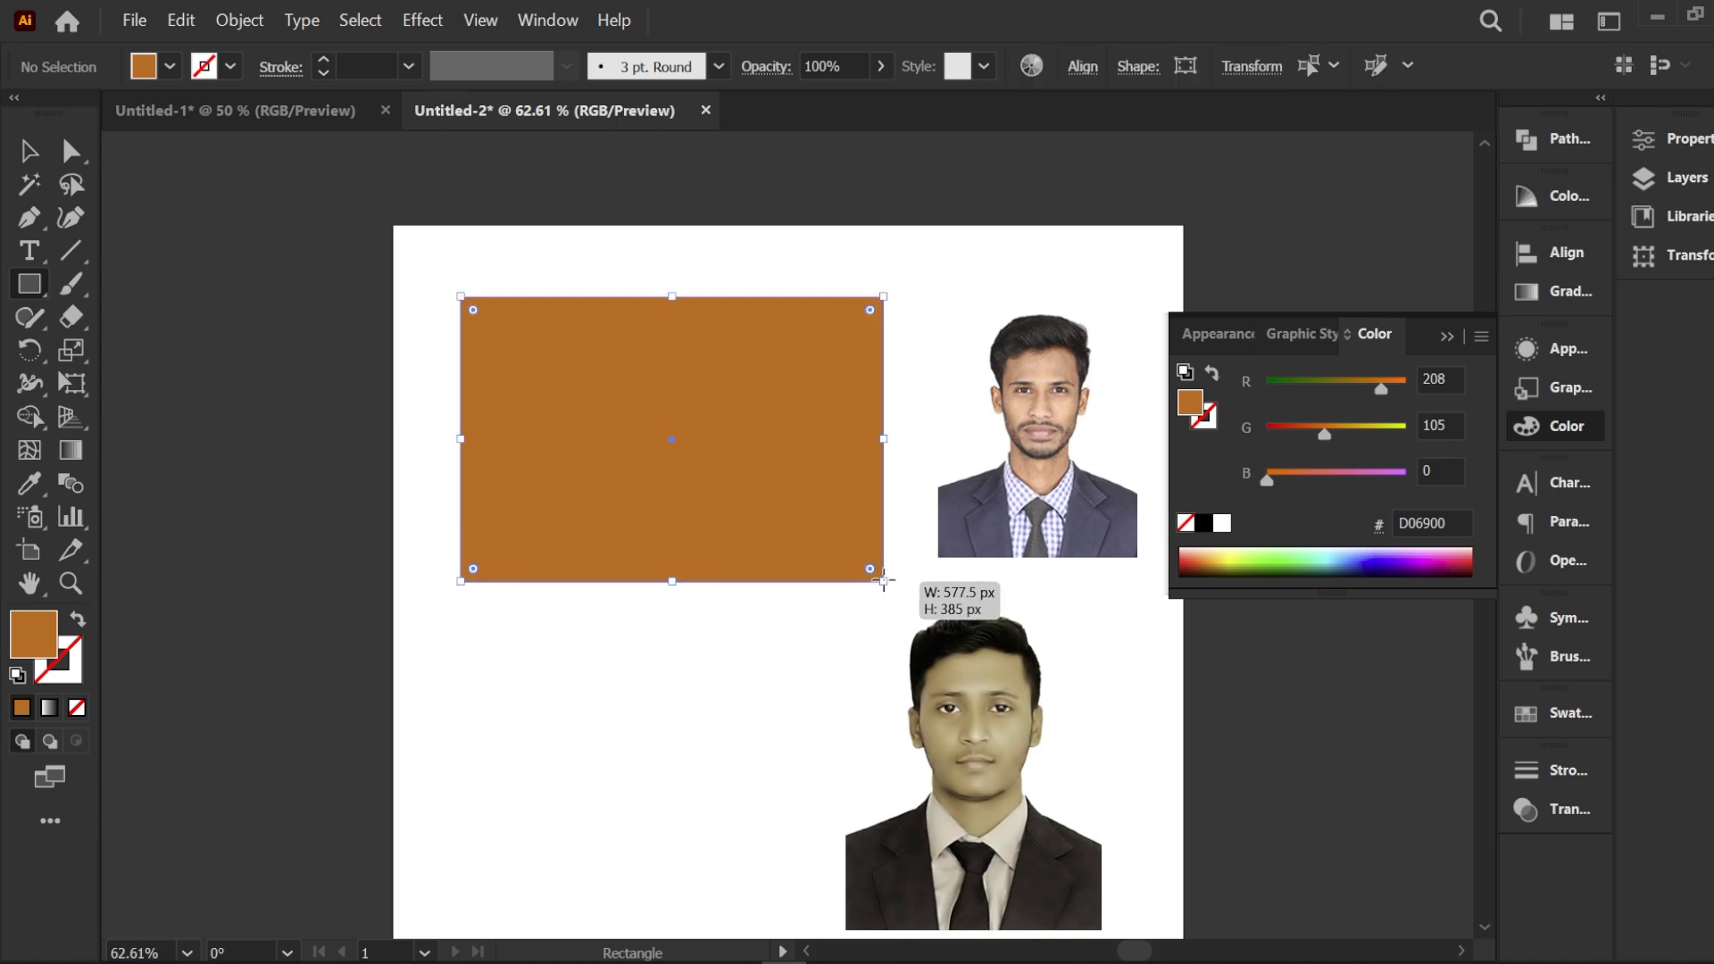
key("v")
left_click(259, 324)
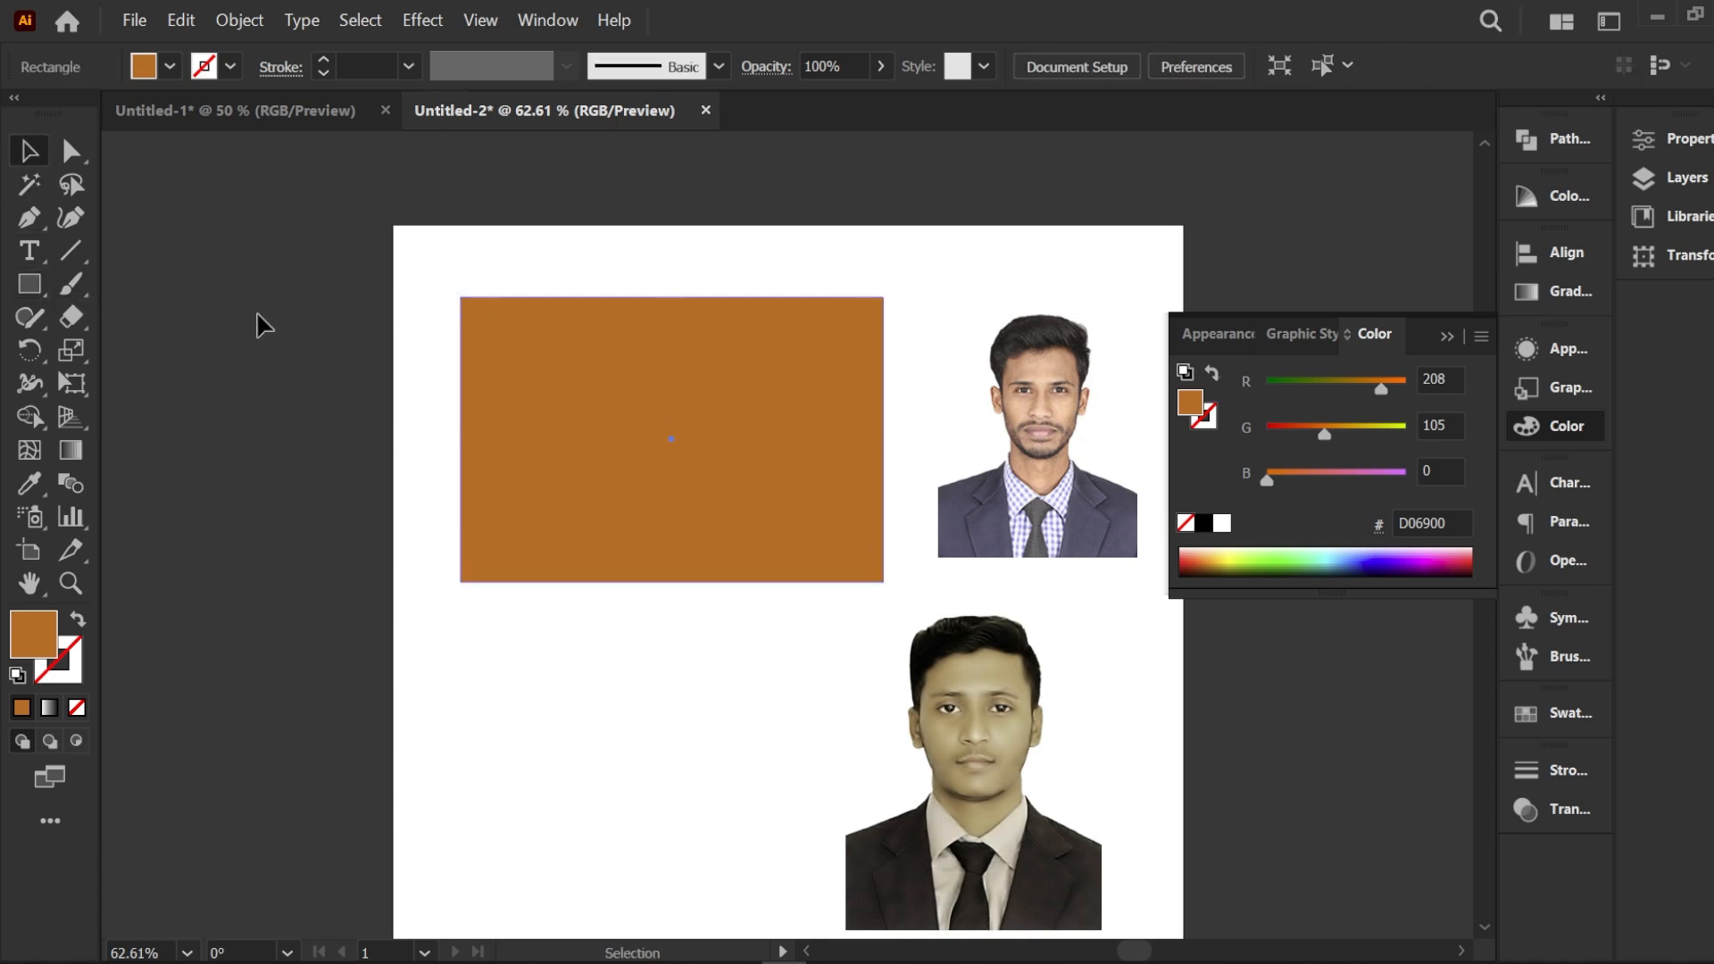
Step: Draw a narrow upright bar inside the orange rectangle near its left side and fill it with light orange FF9E2E
key("m")
left_click_drag(522, 360, 571, 520)
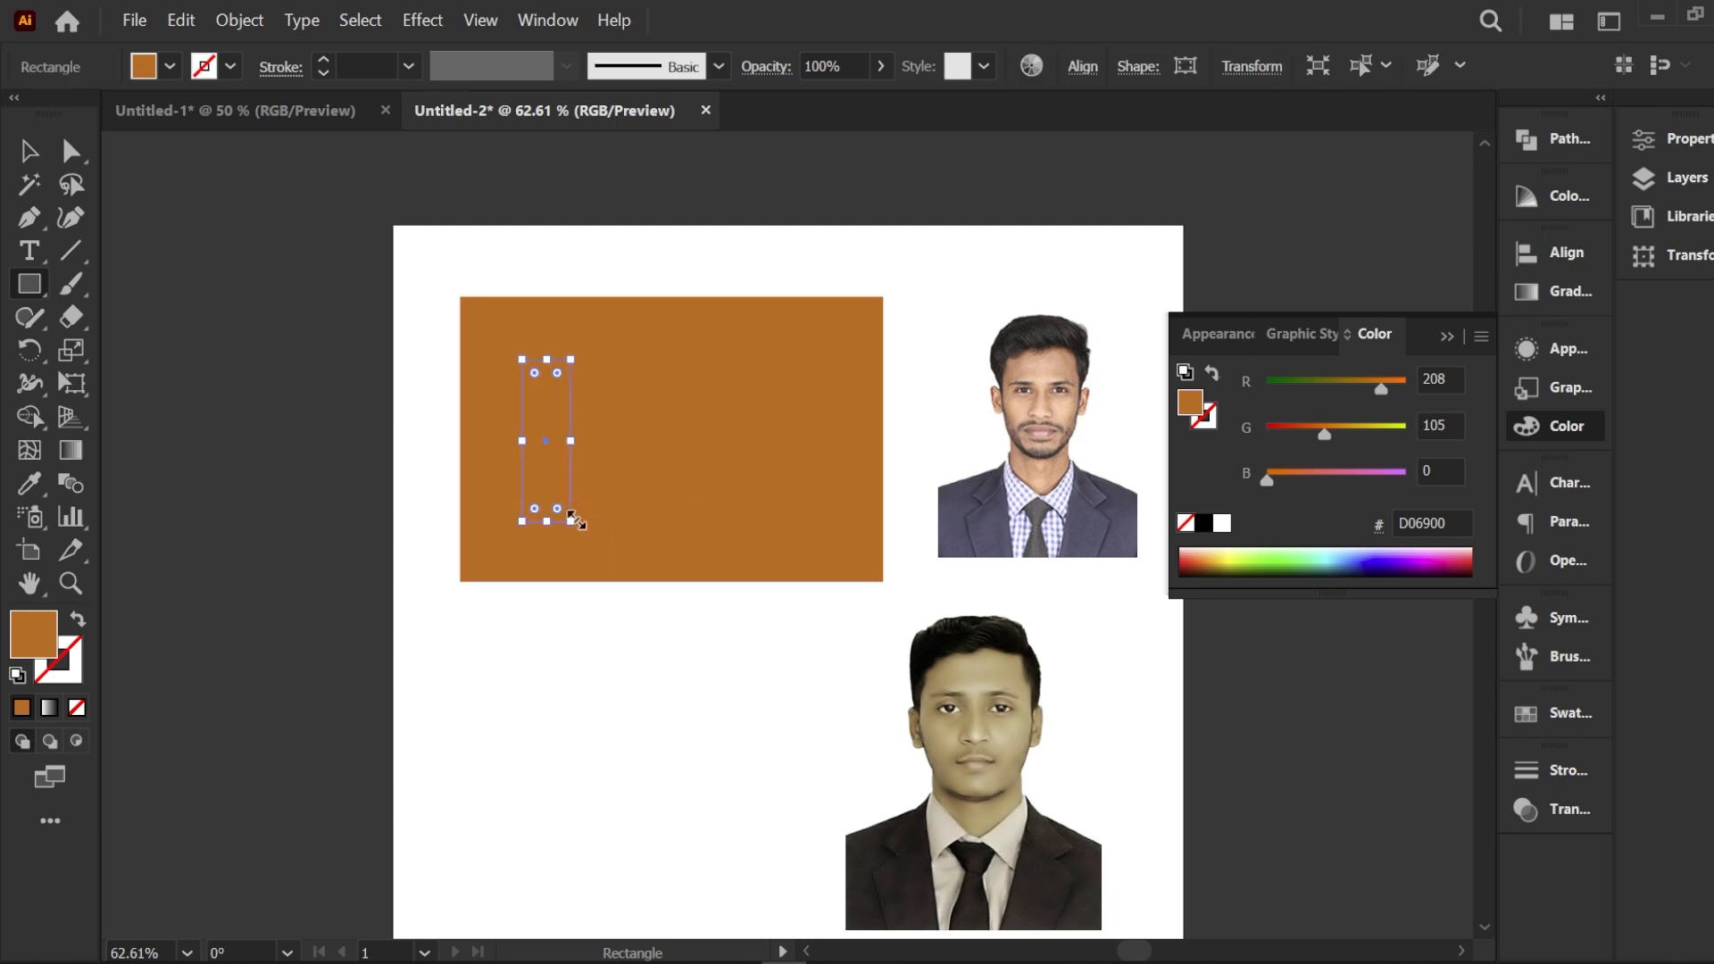
left_click(1280, 557)
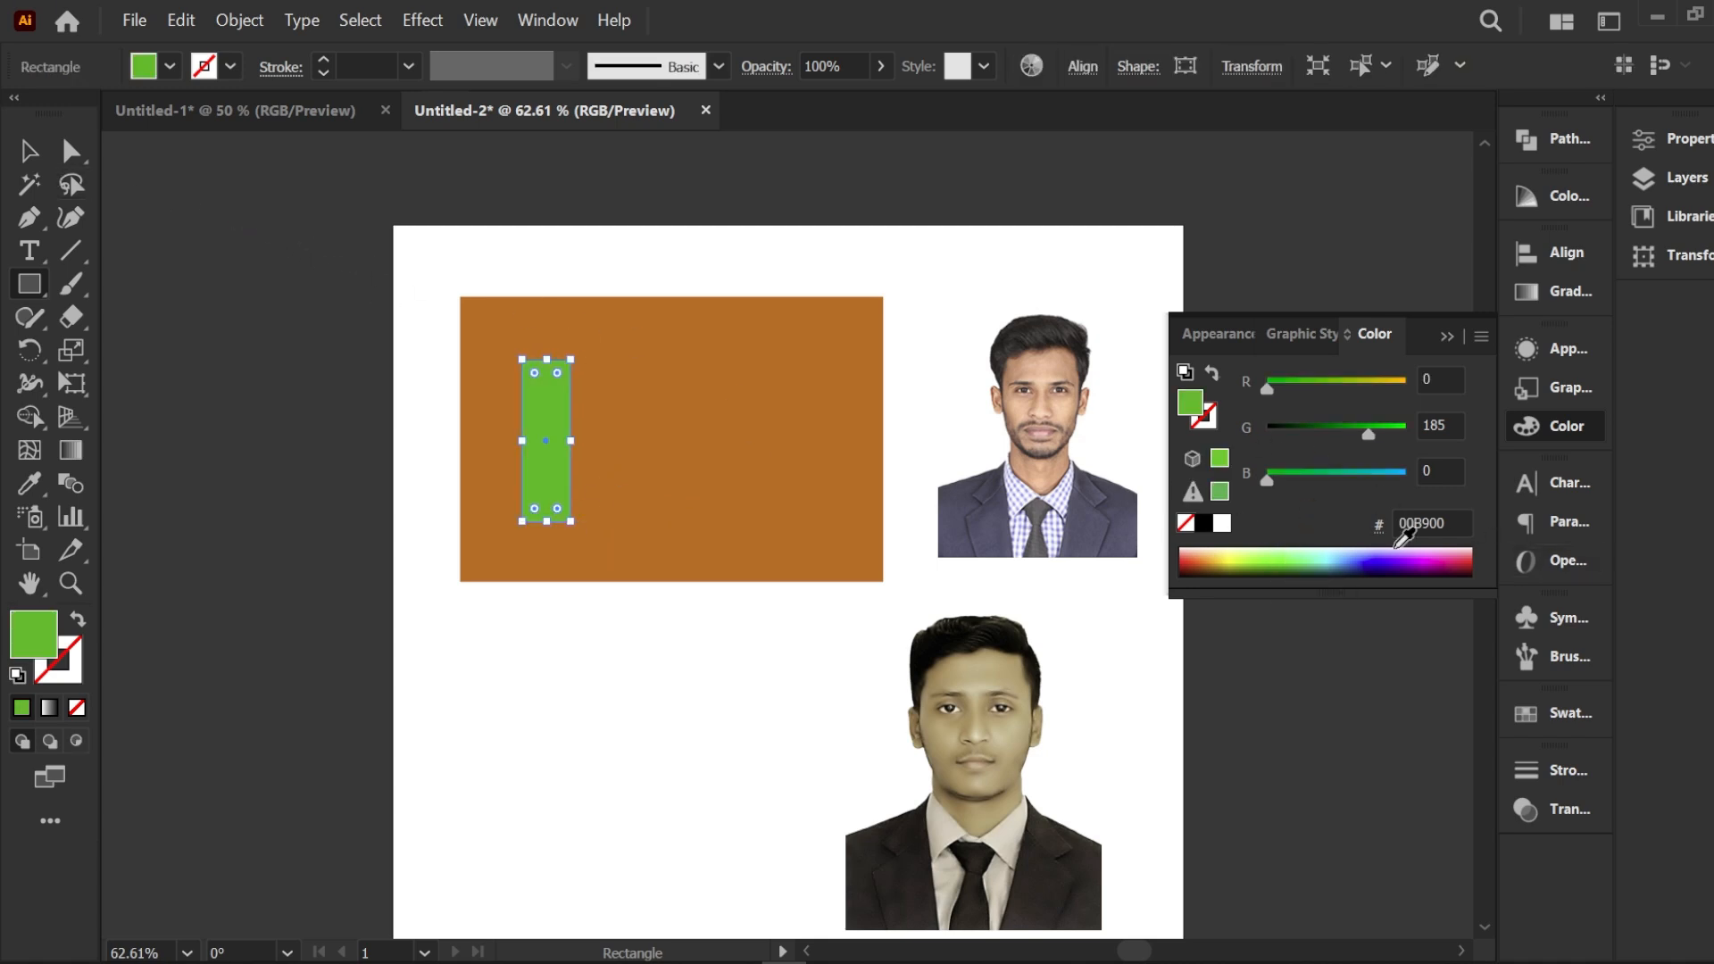
left_click(1435, 558)
left_click(1403, 557)
left_click(1311, 559)
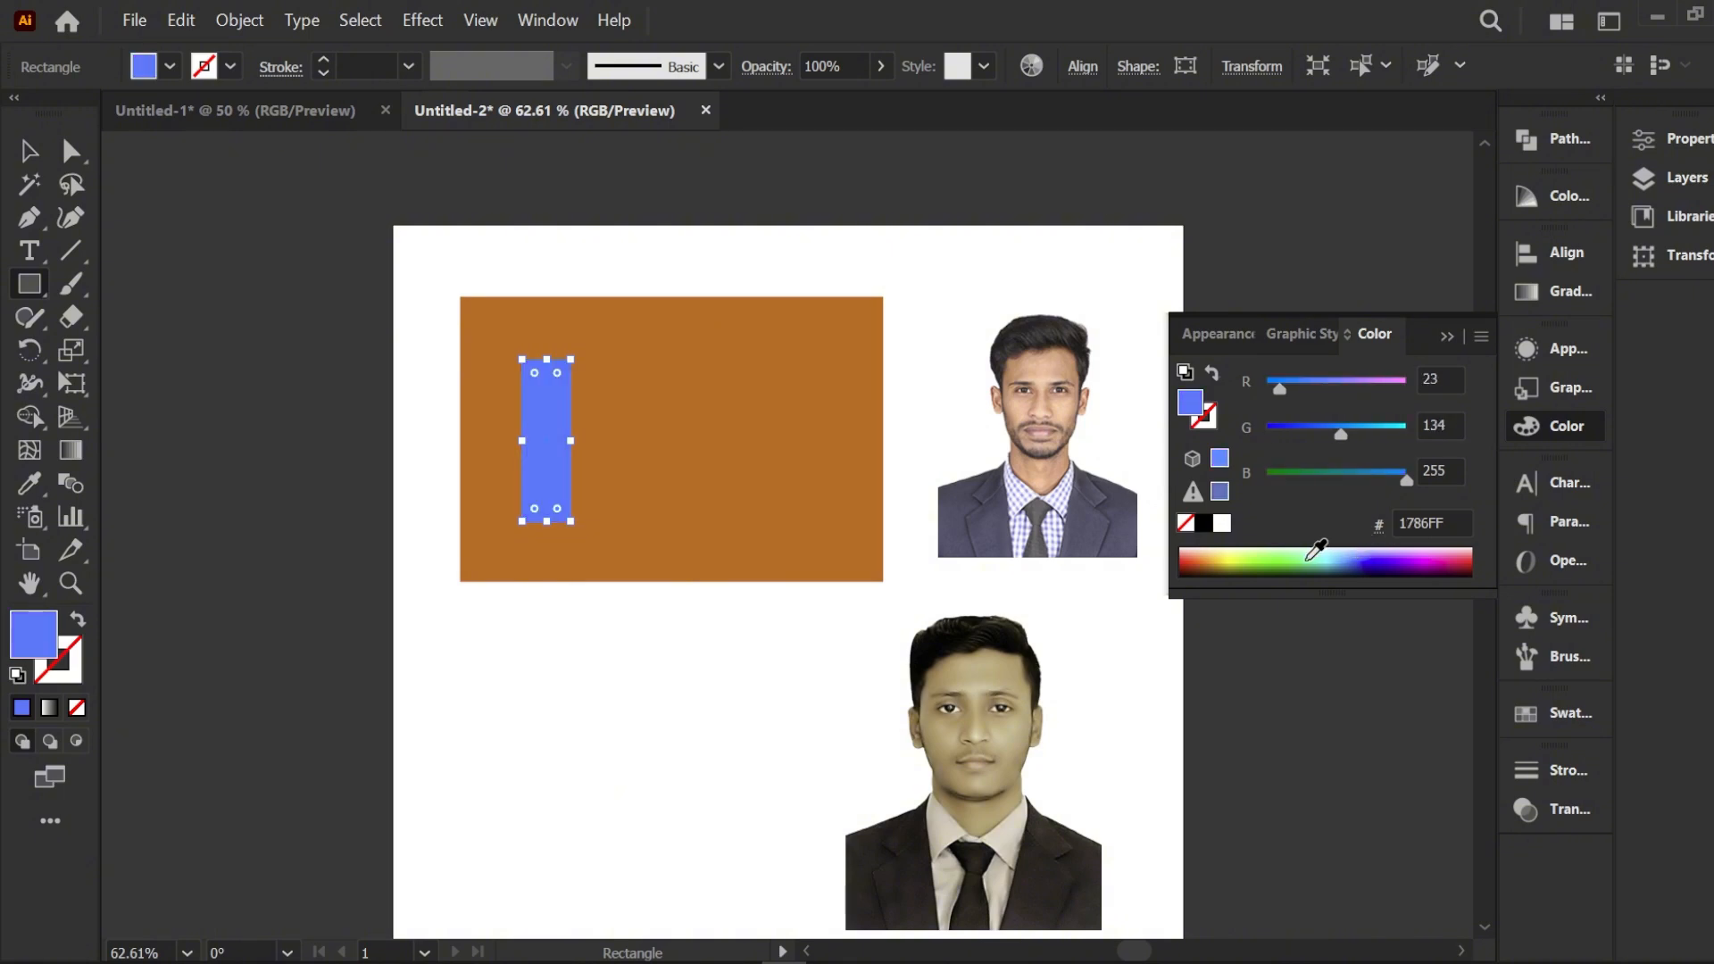
left_click(1280, 558)
left_click(1232, 558)
left_click(1207, 558)
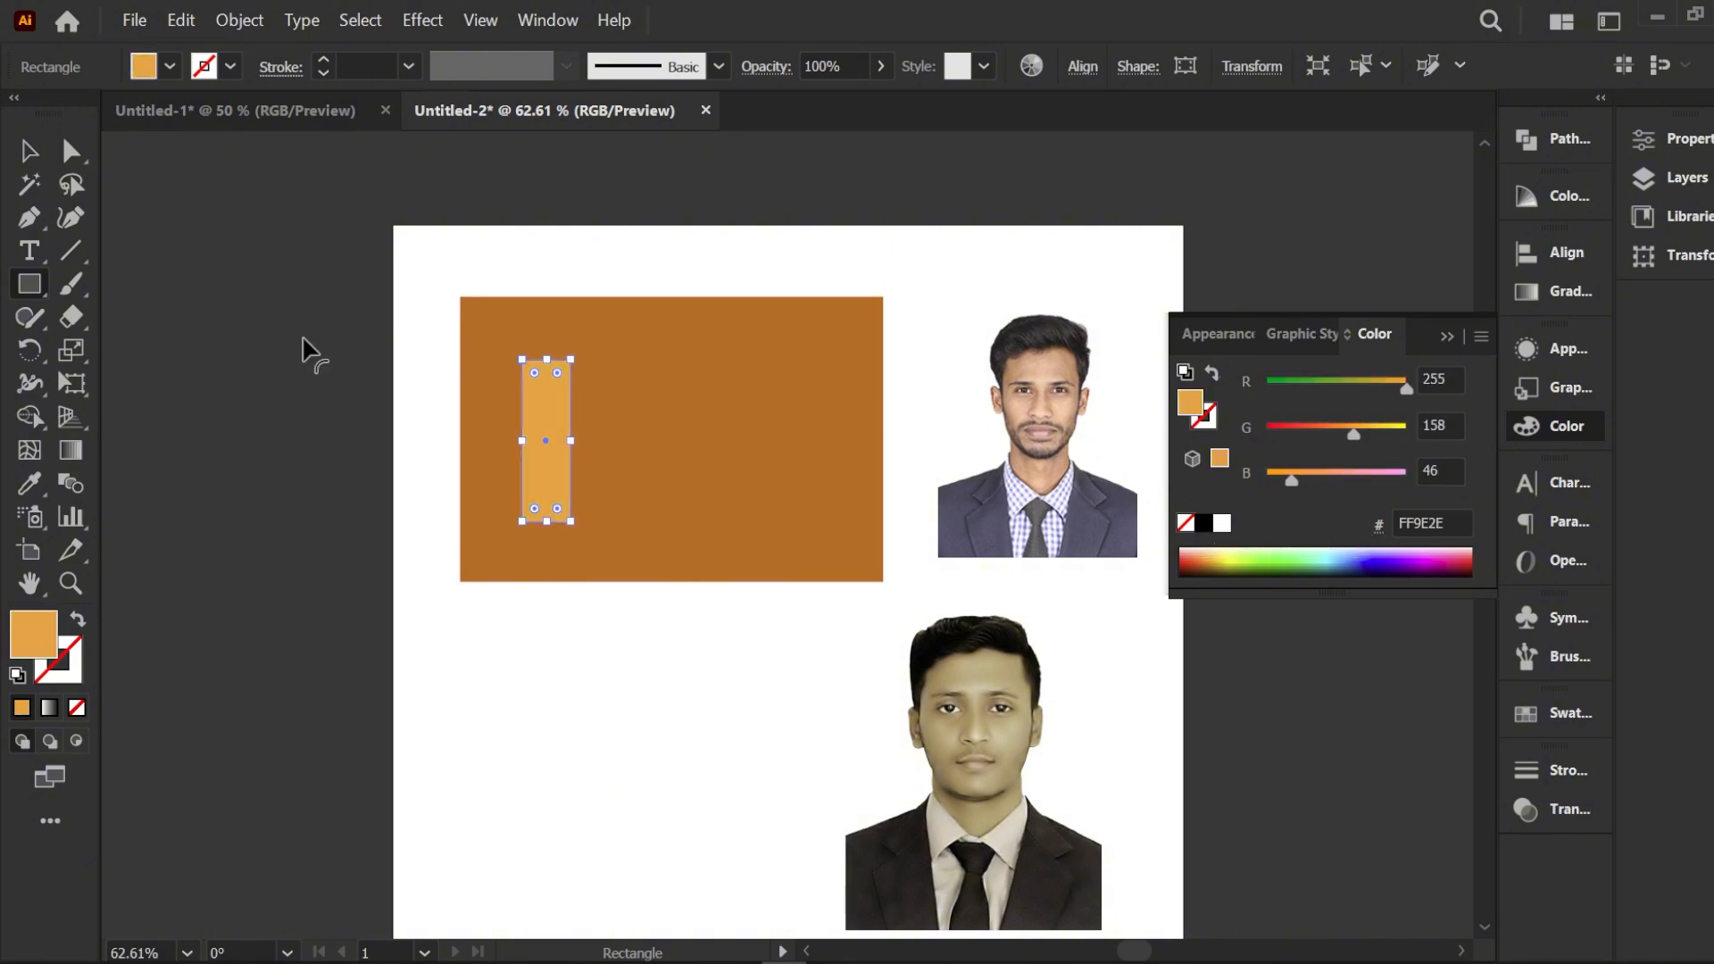
Step: Move the narrow bar slightly up and to the left inside the orange rectangle
left_click(25, 156)
left_click(238, 378)
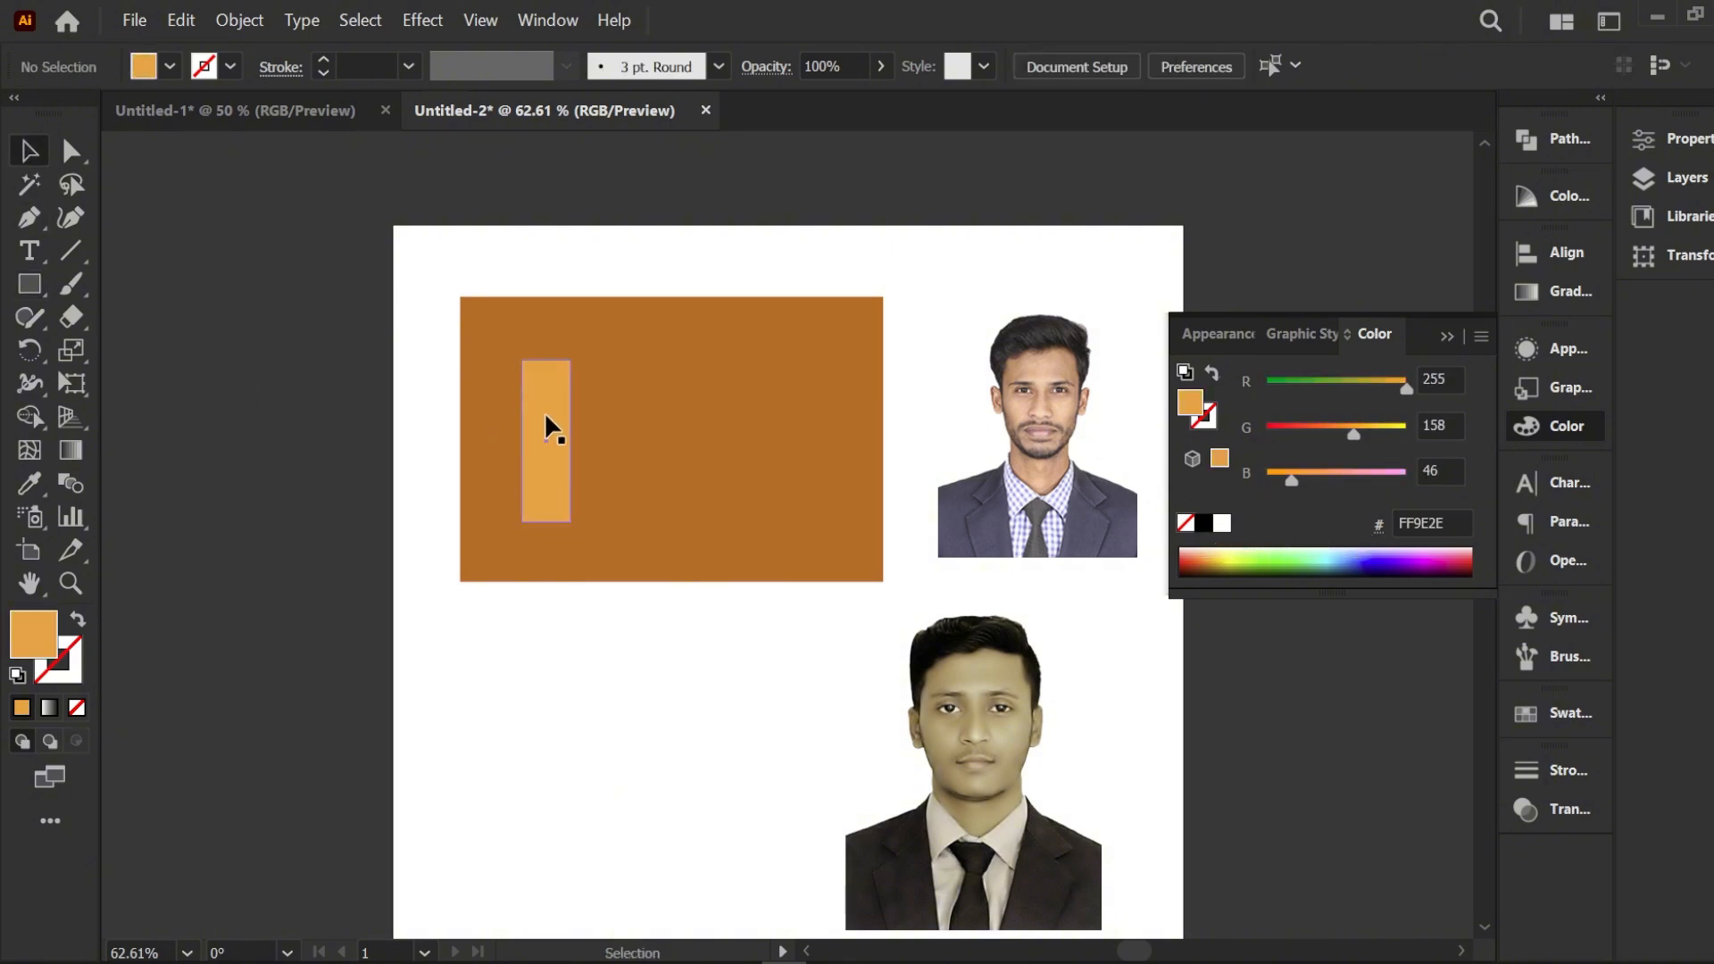
left_click(545, 411)
left_click_drag(543, 427, 528, 395)
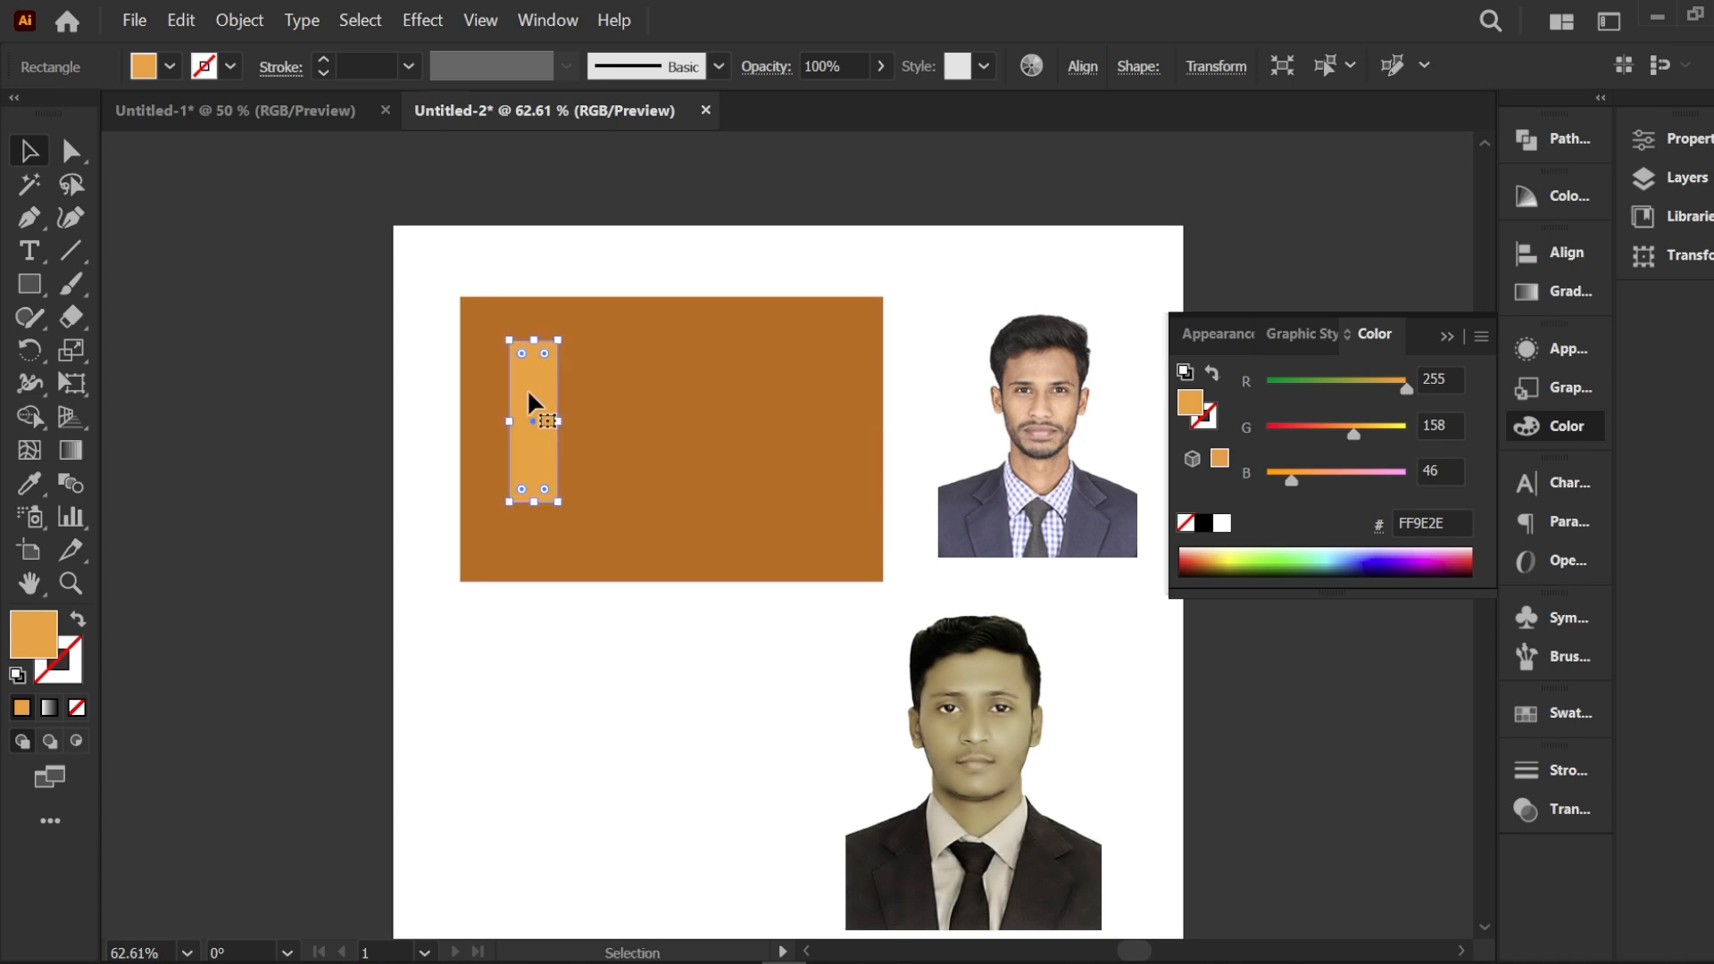
Step: Fill the narrow bar with a linear gradient from yellow FFFF0C to black
left_click(68, 454)
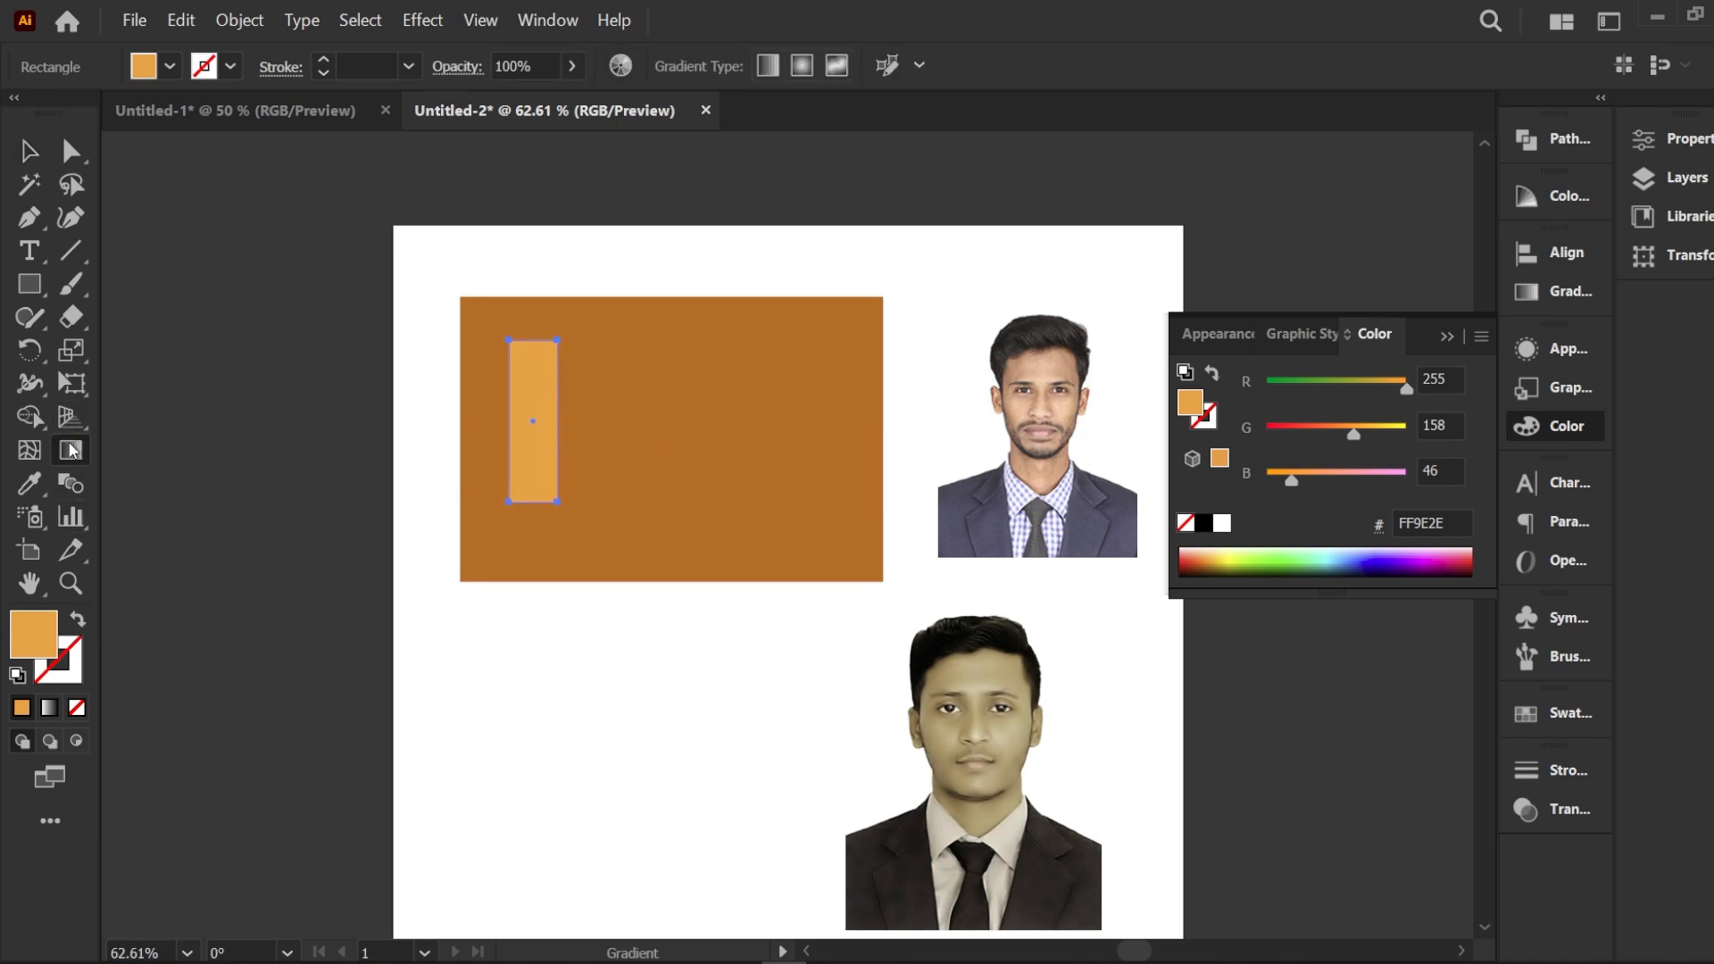
double_click(71, 449)
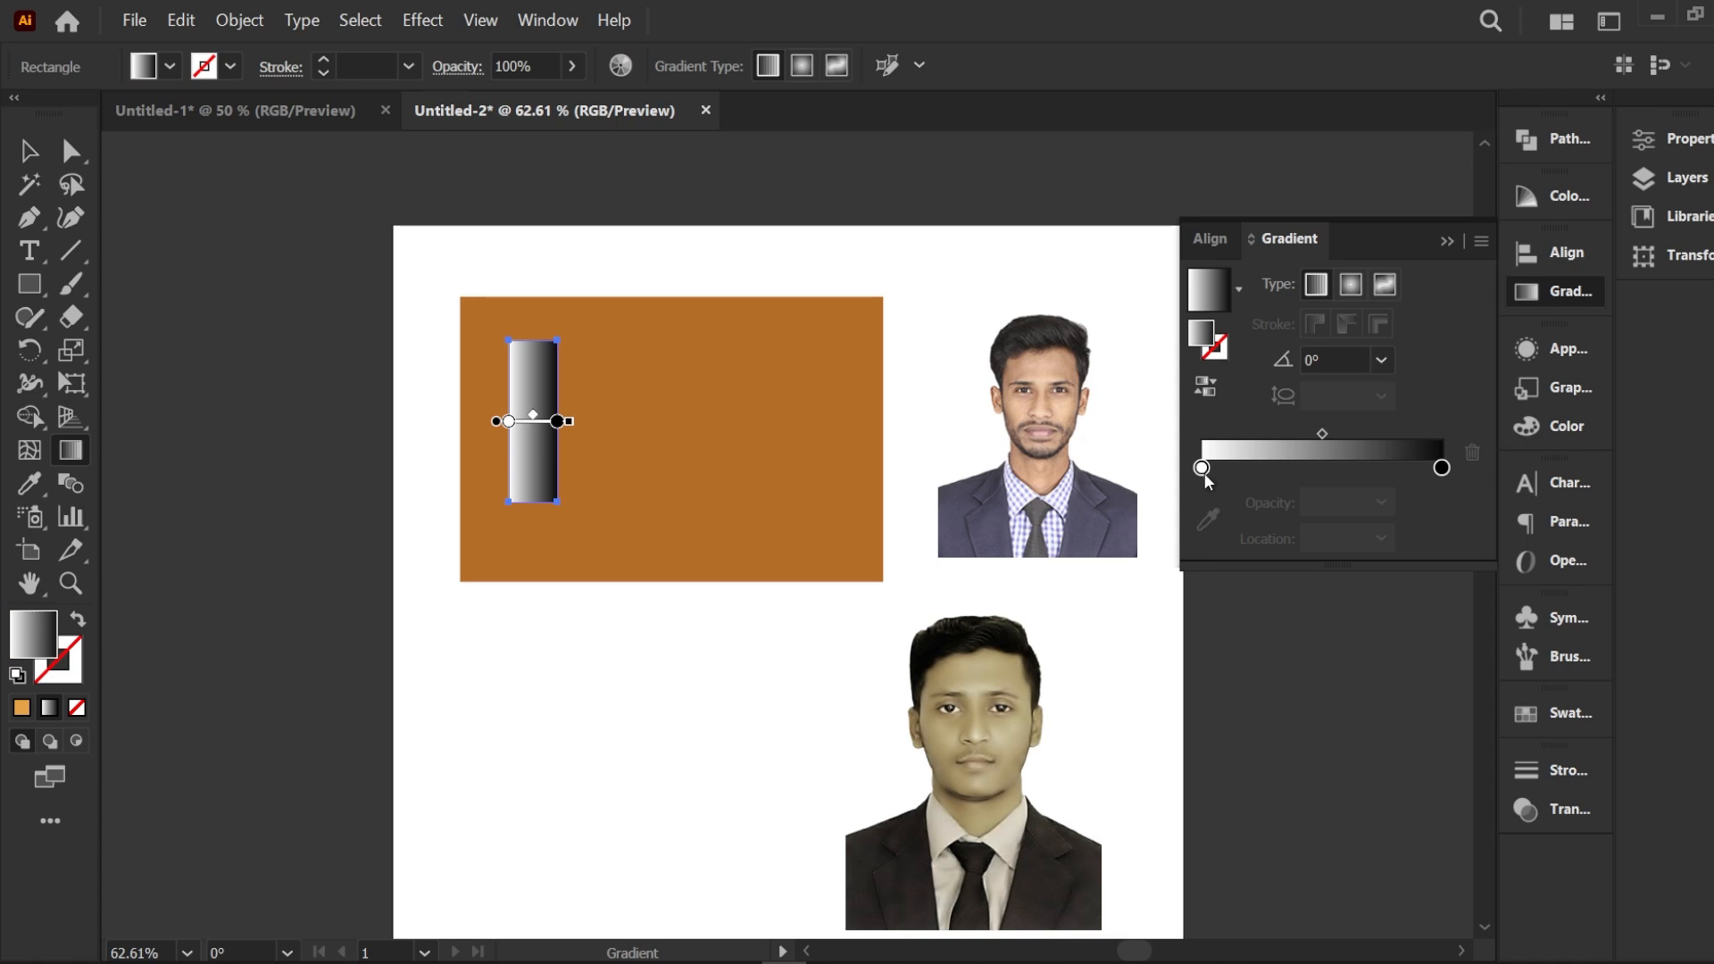
double_click(1201, 467)
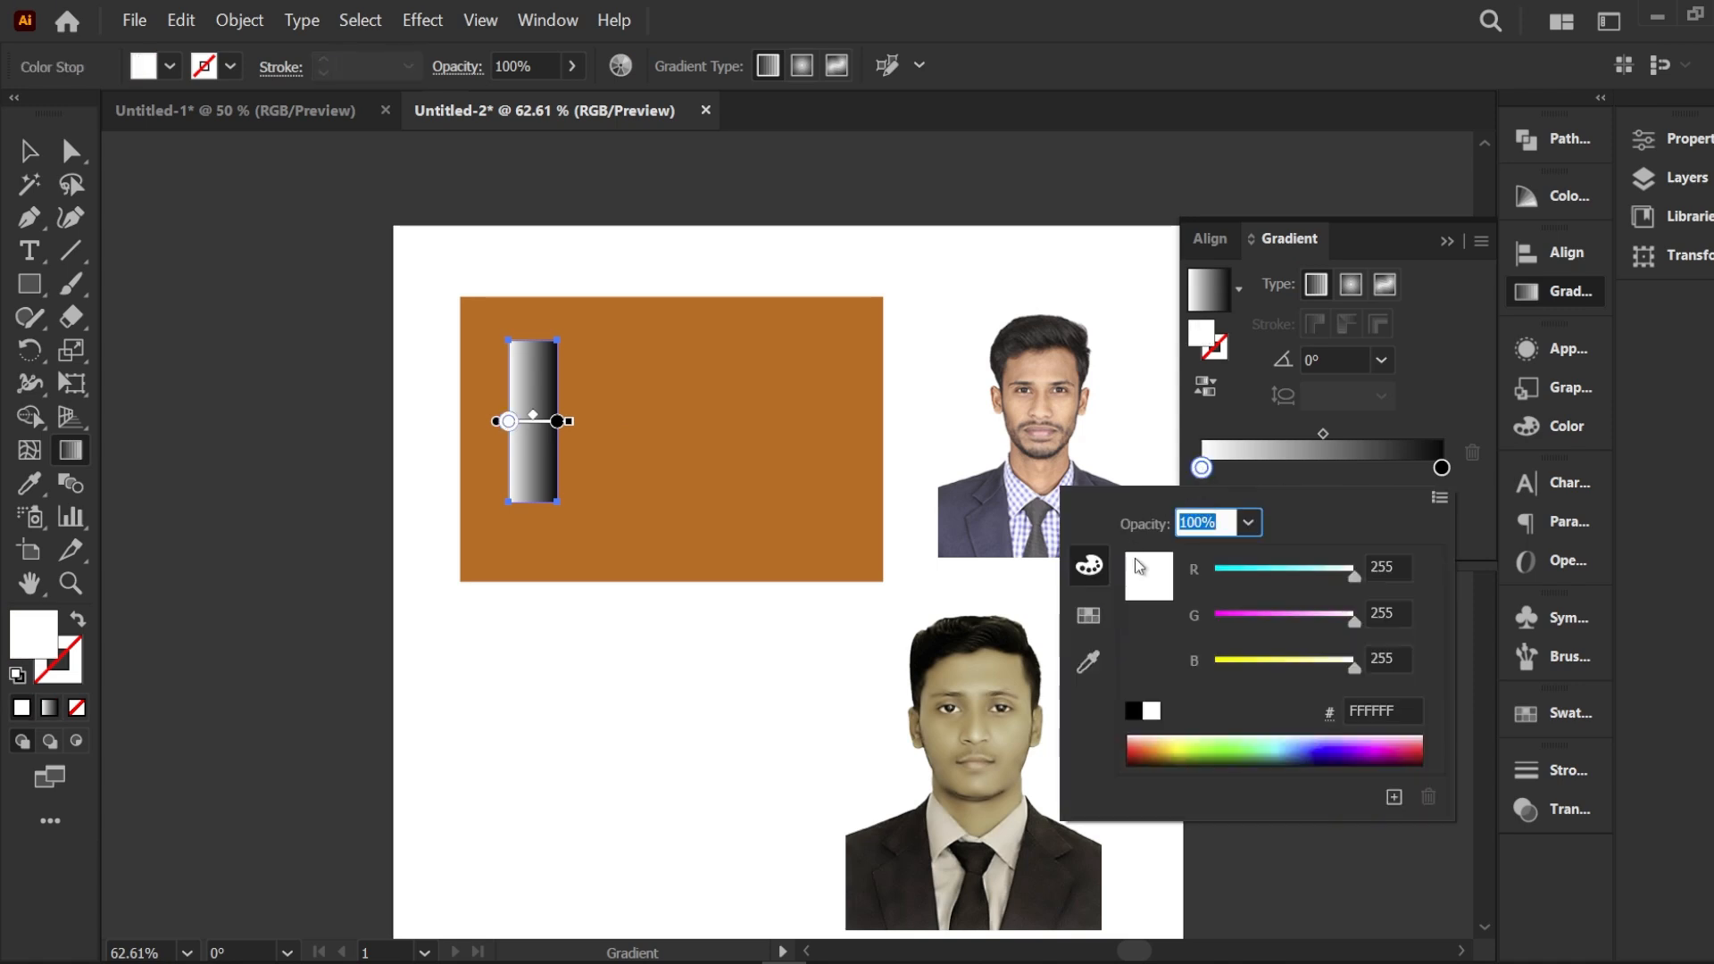
left_click(1219, 661)
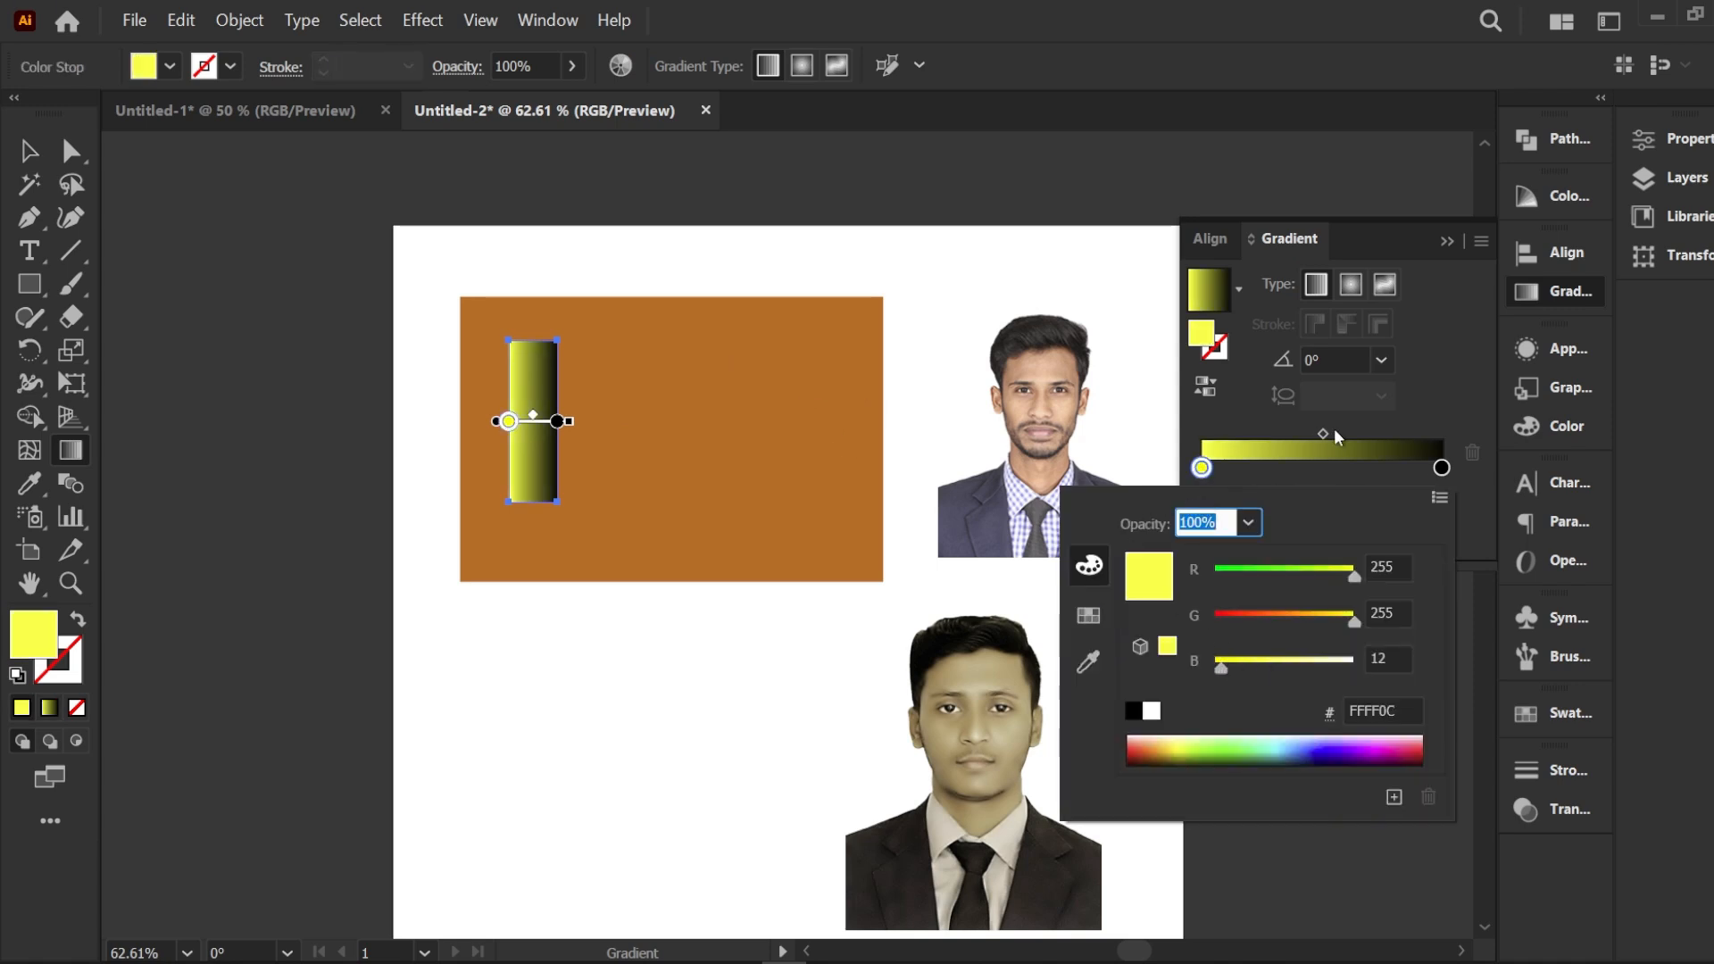
left_click(32, 150)
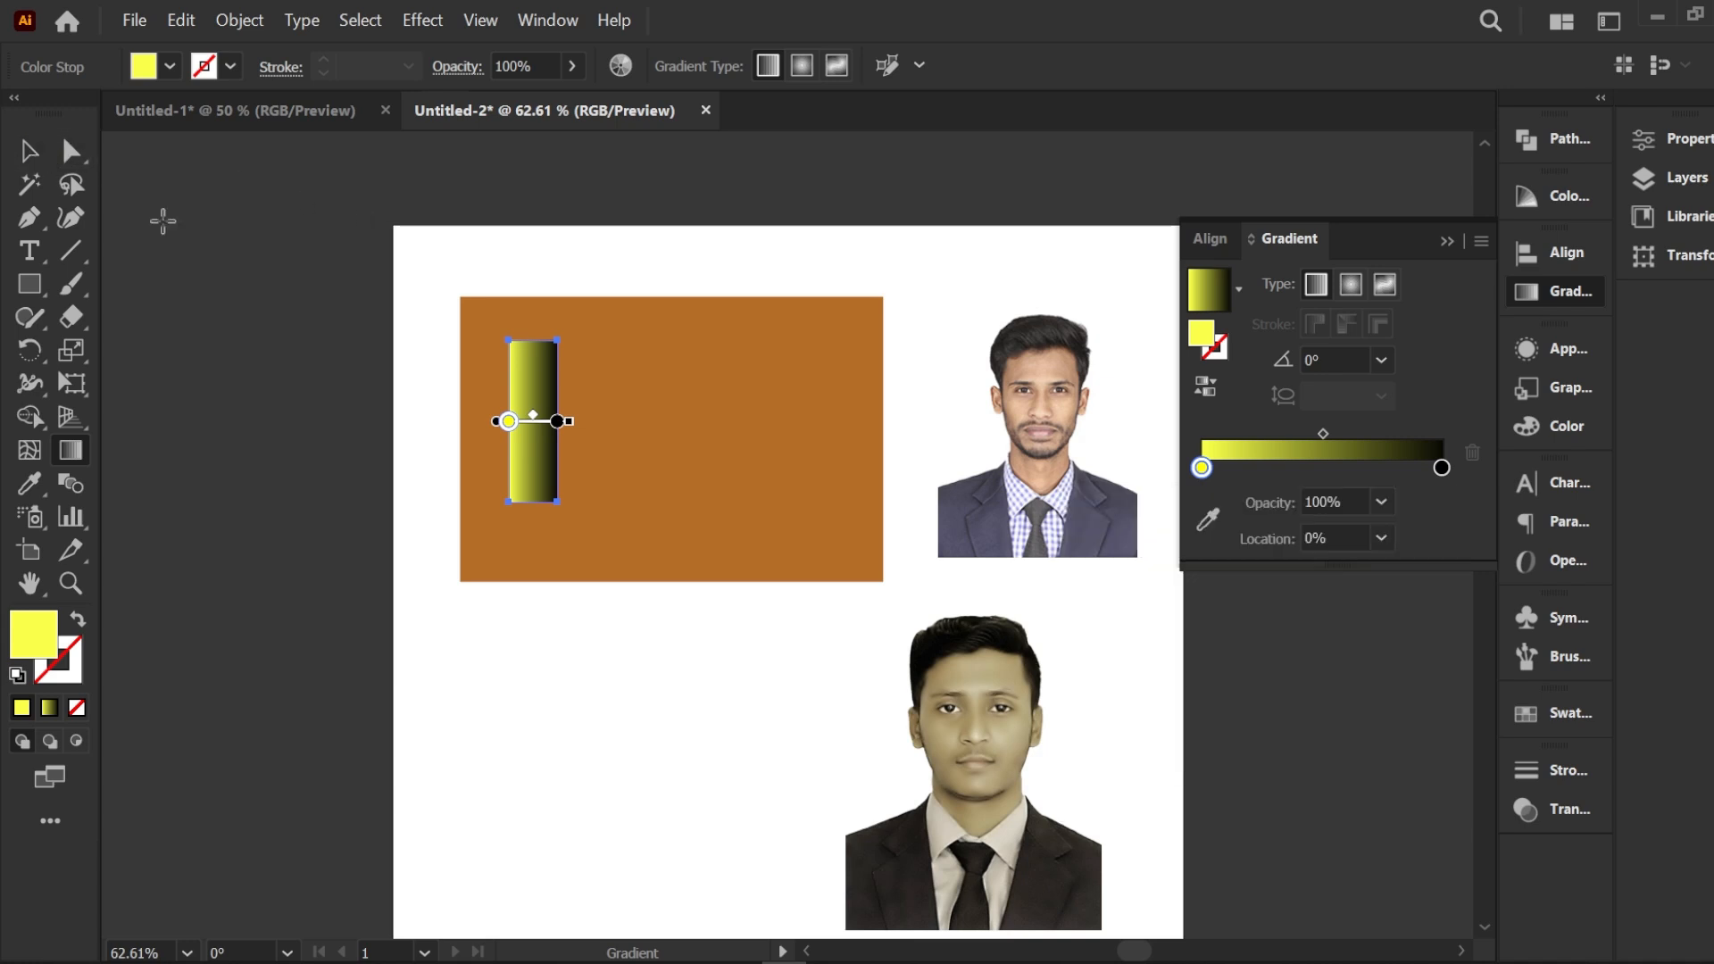
left_click(29, 150)
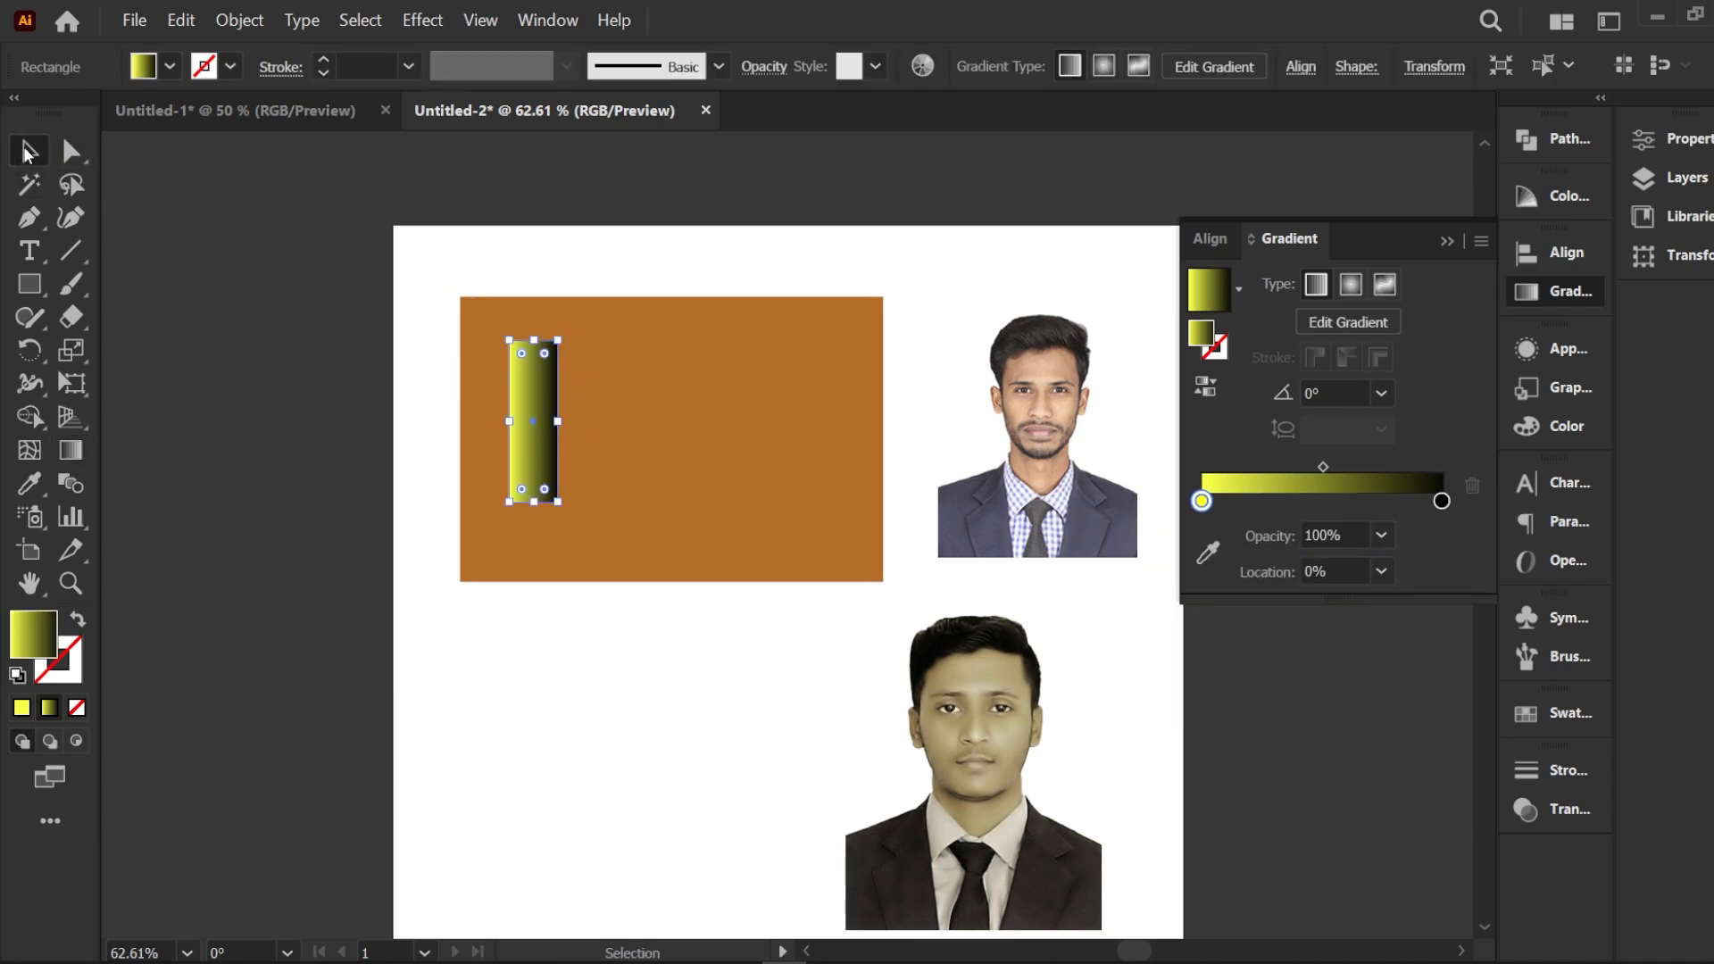
Step: Nudge the gradient bar slightly left and stretch its lower edge down close to the orange rectangle's bottom edge
left_click(432, 405)
left_click_drag(539, 409, 530, 408)
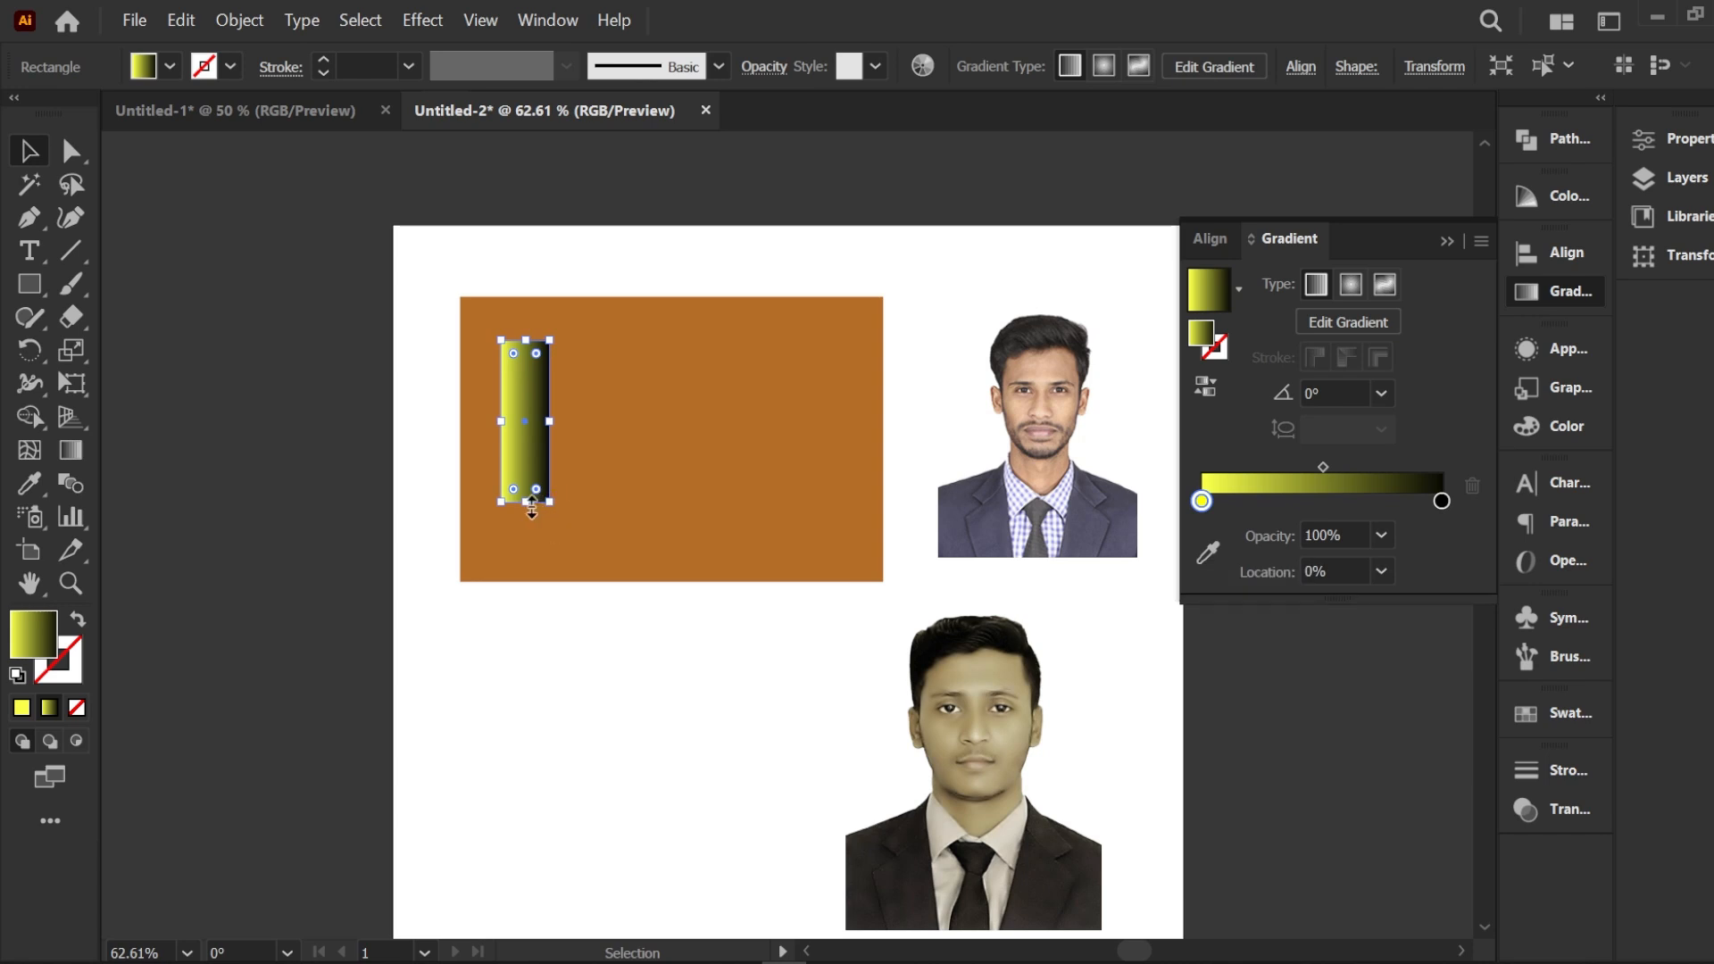
left_click_drag(524, 502, 529, 552)
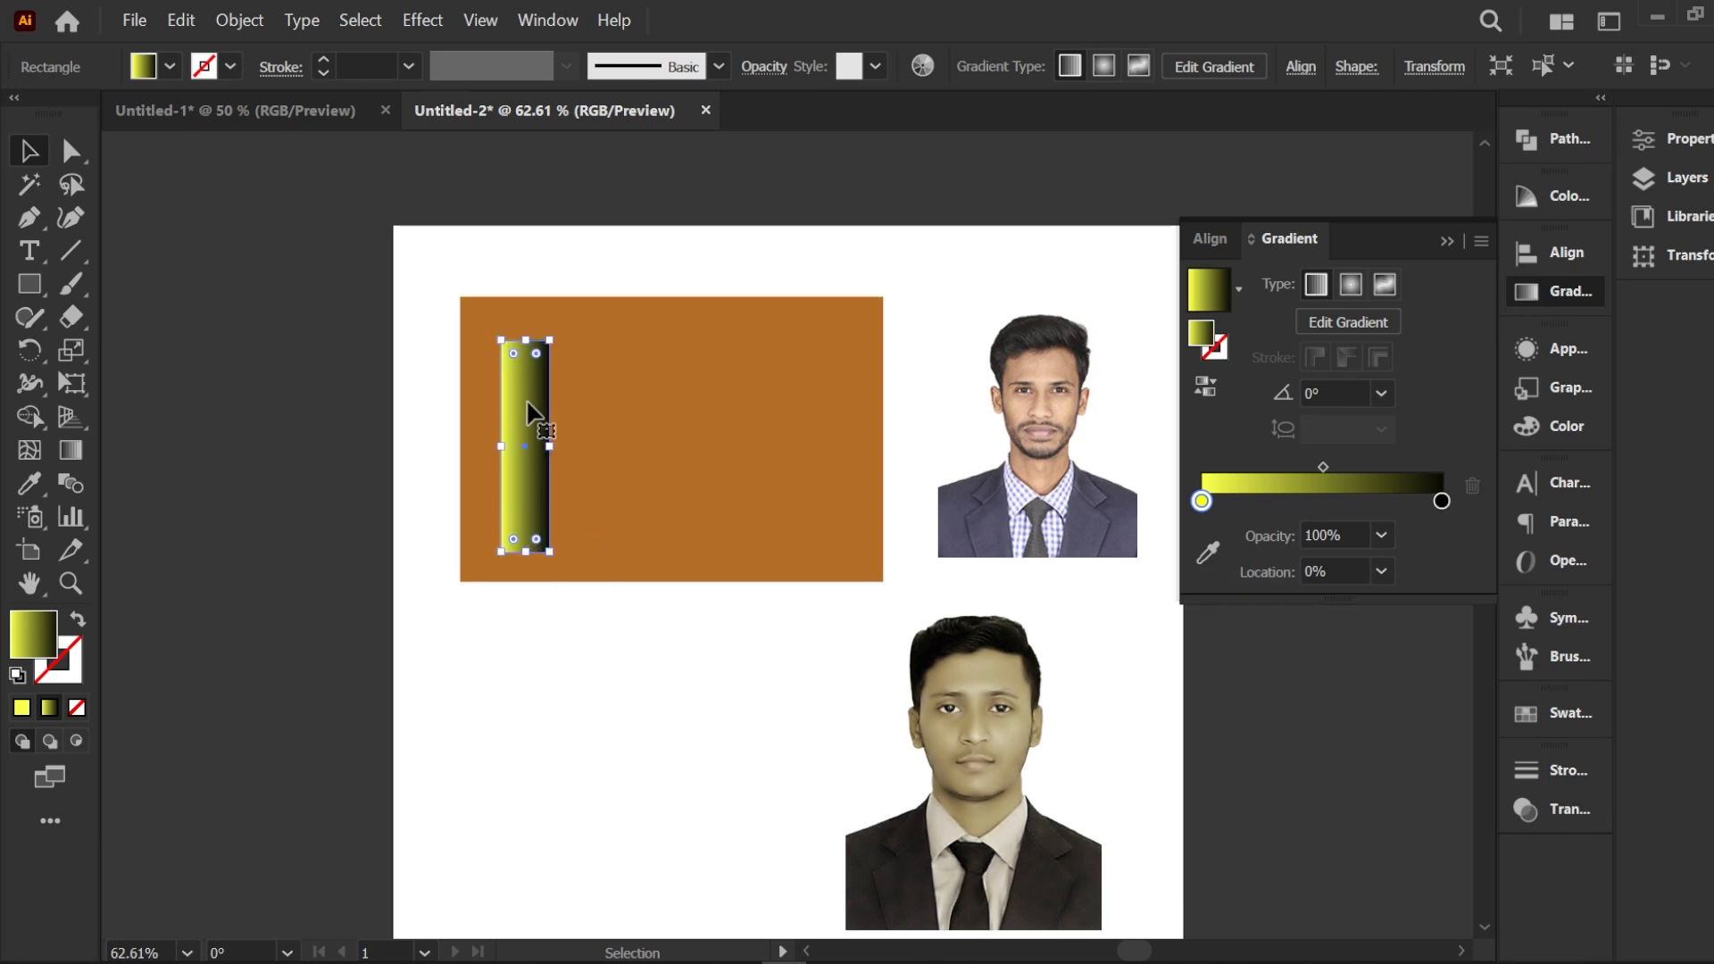
Step: Duplicate the gradient bar across the orange rectangle to form a row of five, and extend the middle bar's upper edge slightly upward
left_click_drag(521, 409, 801, 411, "alt")
left_click(946, 317)
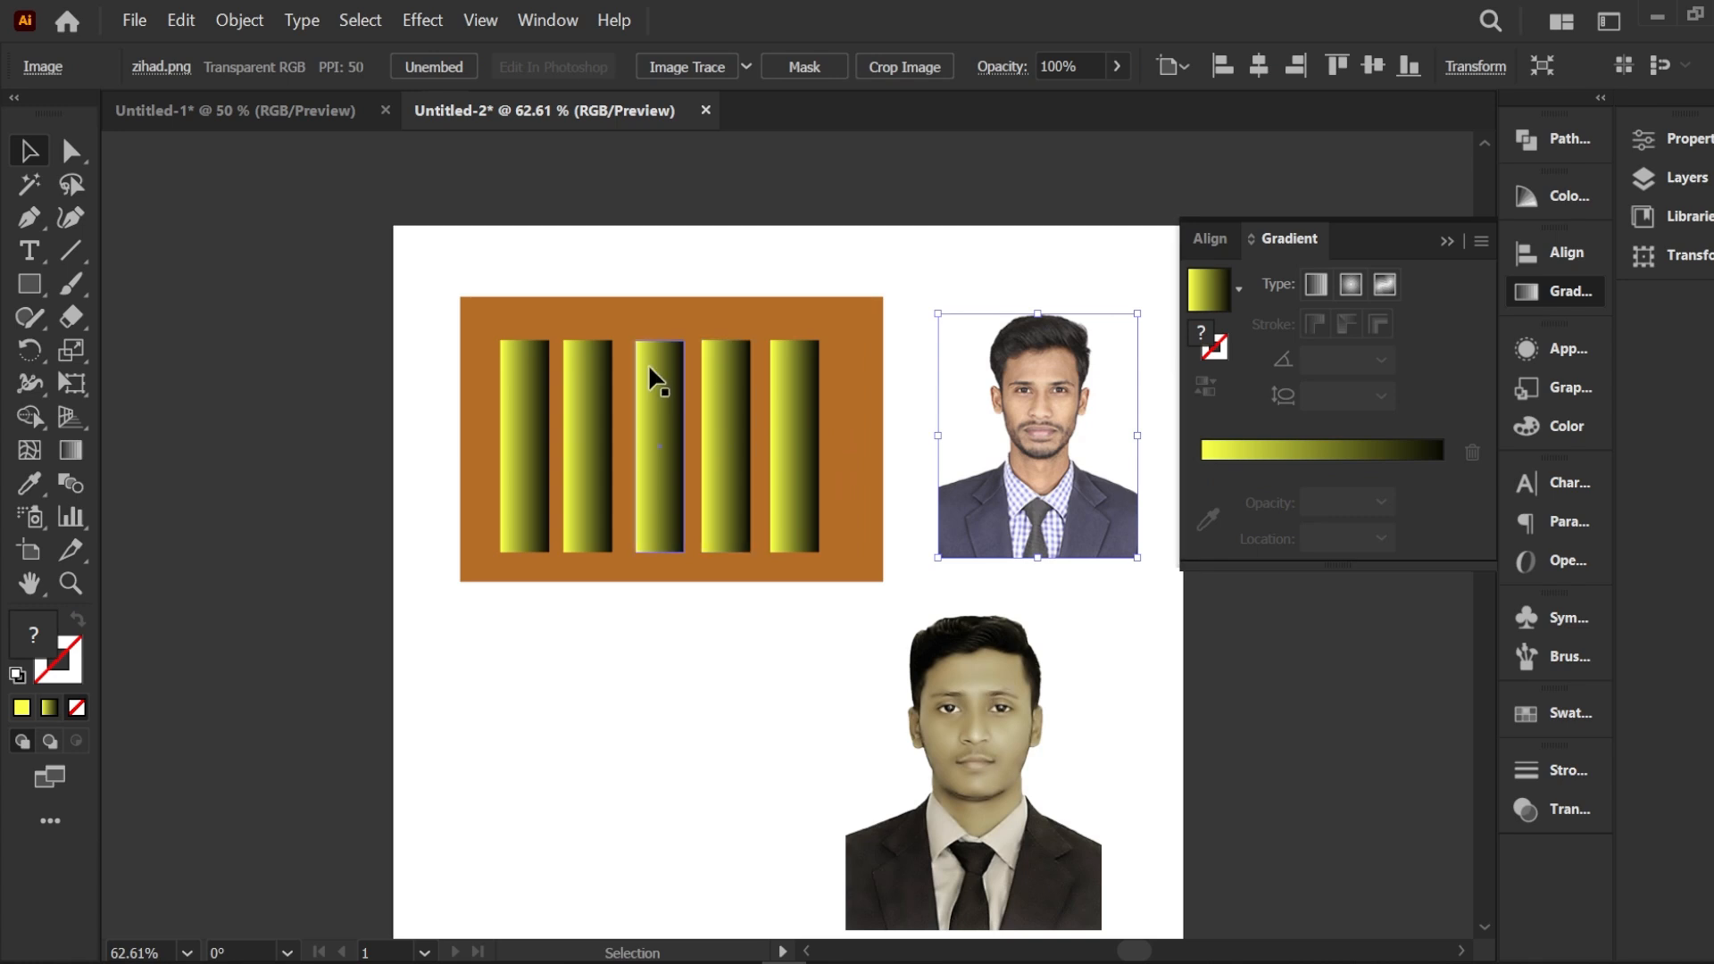
left_click(654, 367)
left_click_drag(662, 338, 662, 318)
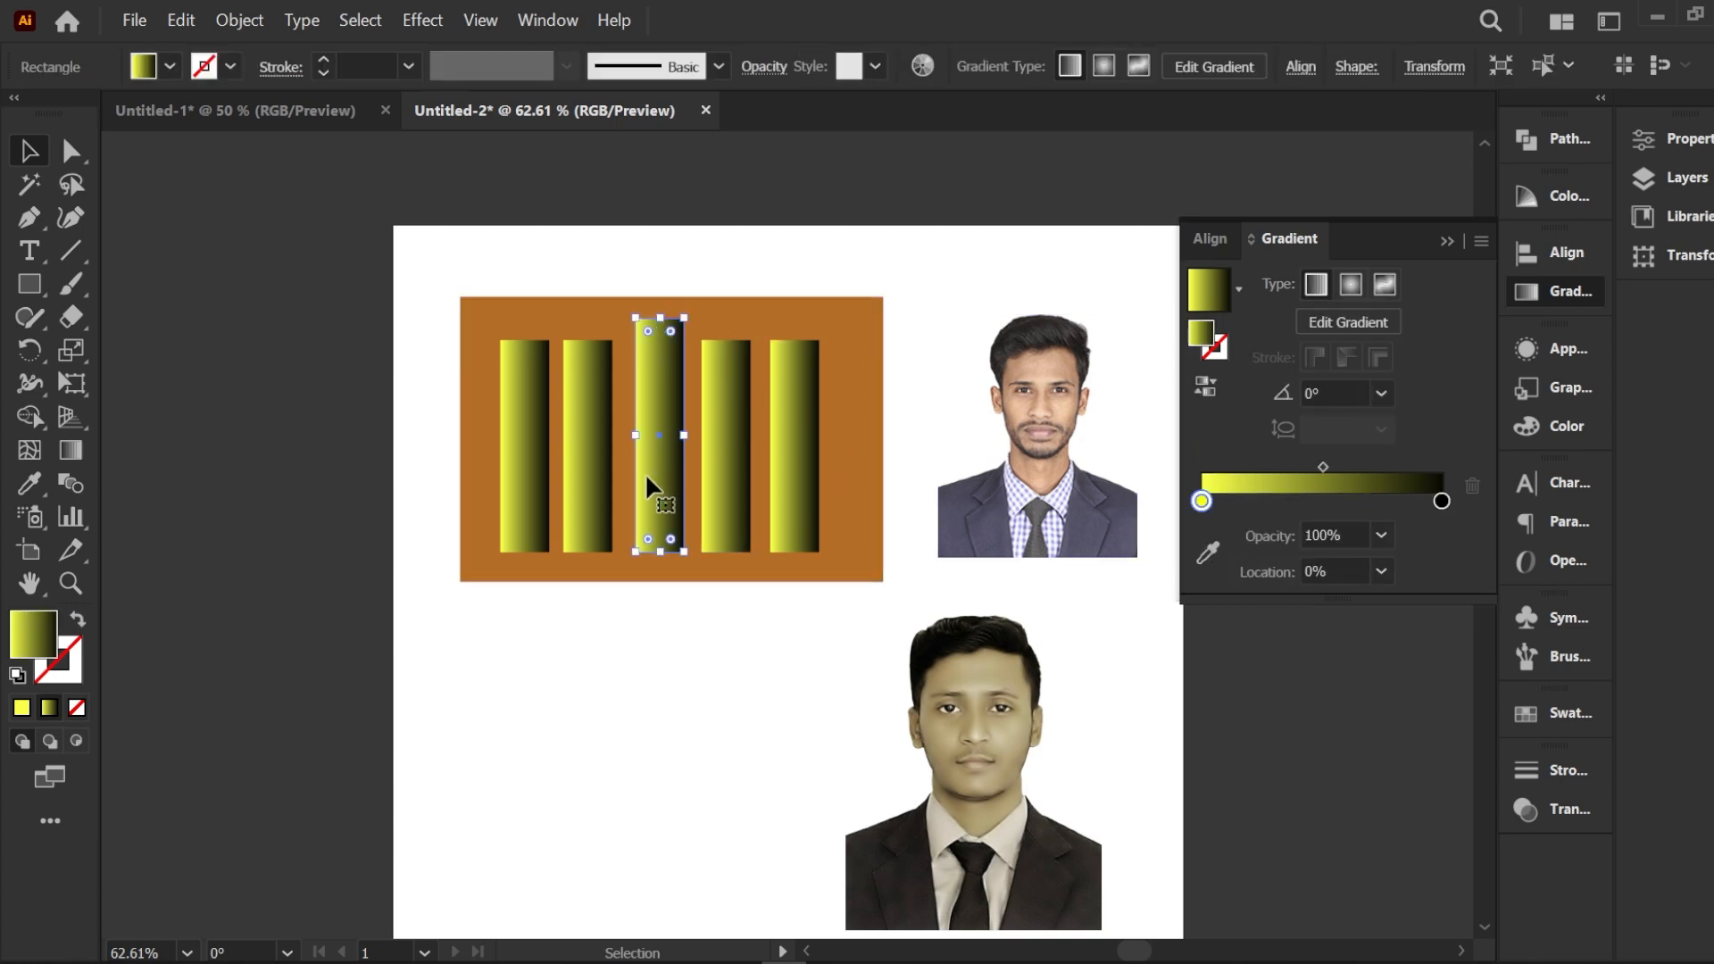
Step: Stretch the middle bar and its two neighbours upward and downward so the bars rise toward the tallest centre one
left_click_drag(655, 545, 659, 567)
left_click(644, 652)
left_click(586, 490)
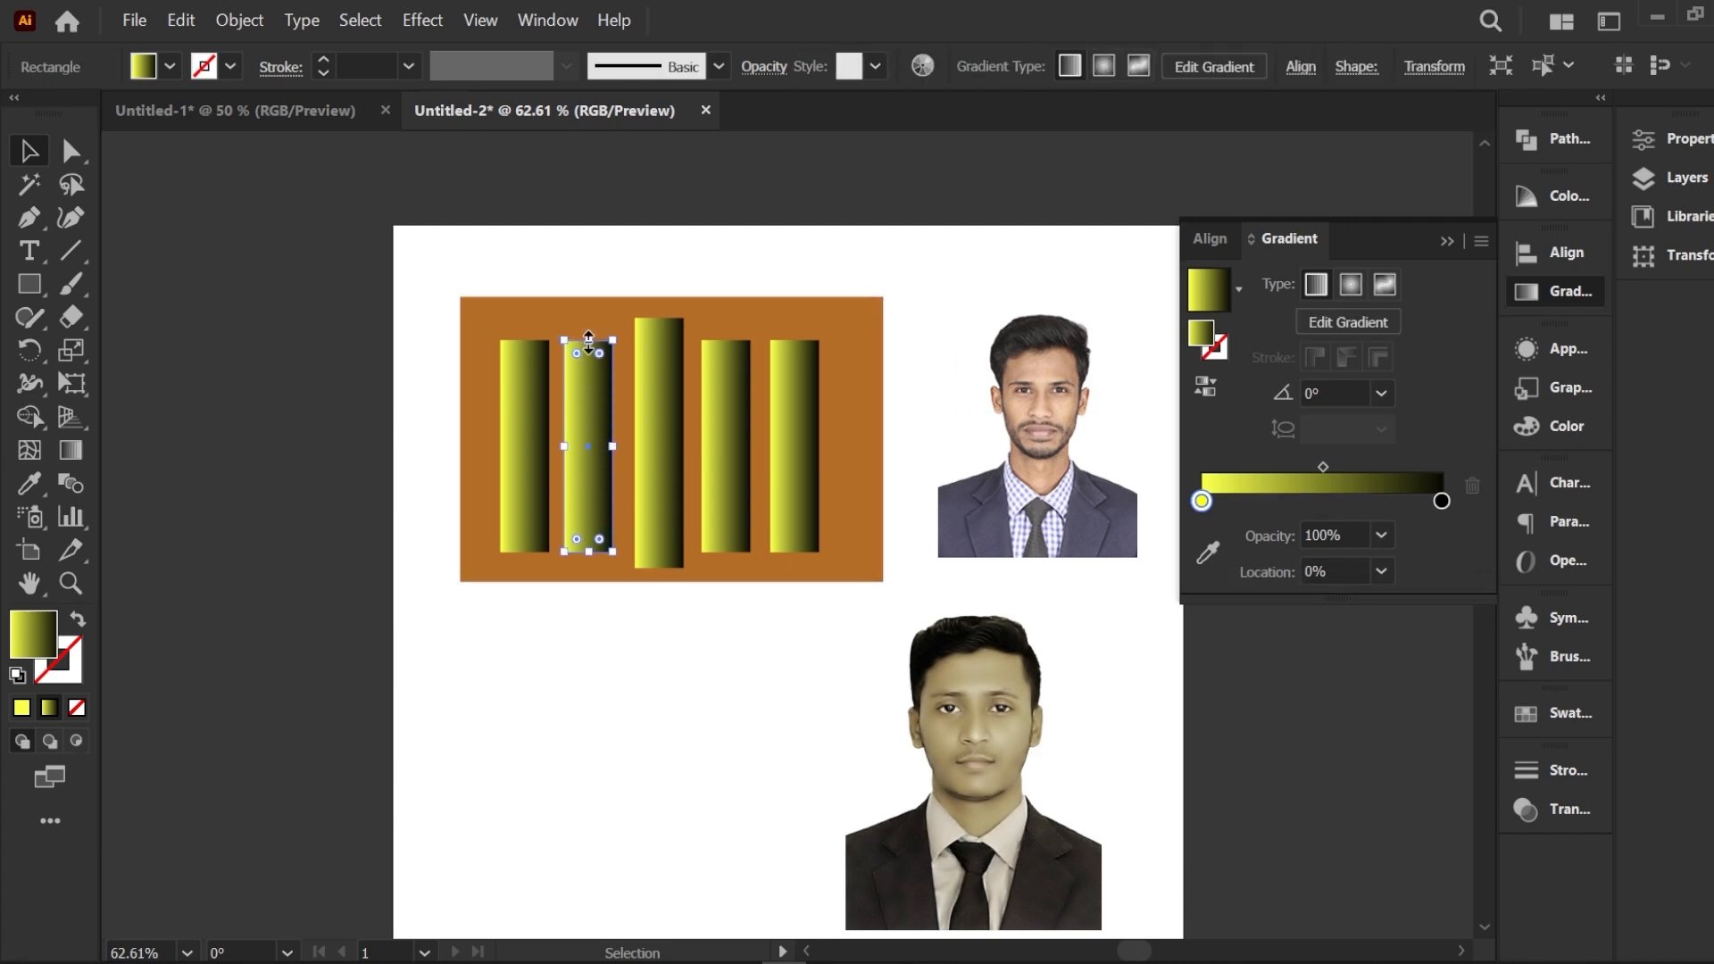
left_click_drag(588, 339, 588, 329)
left_click_drag(587, 551, 588, 569)
left_click(661, 402)
left_click_drag(664, 312, 665, 306)
left_click(670, 259)
Step: Group the five gradient bars inside the orange rectangle
left_click(525, 402)
left_click(580, 401, "shift")
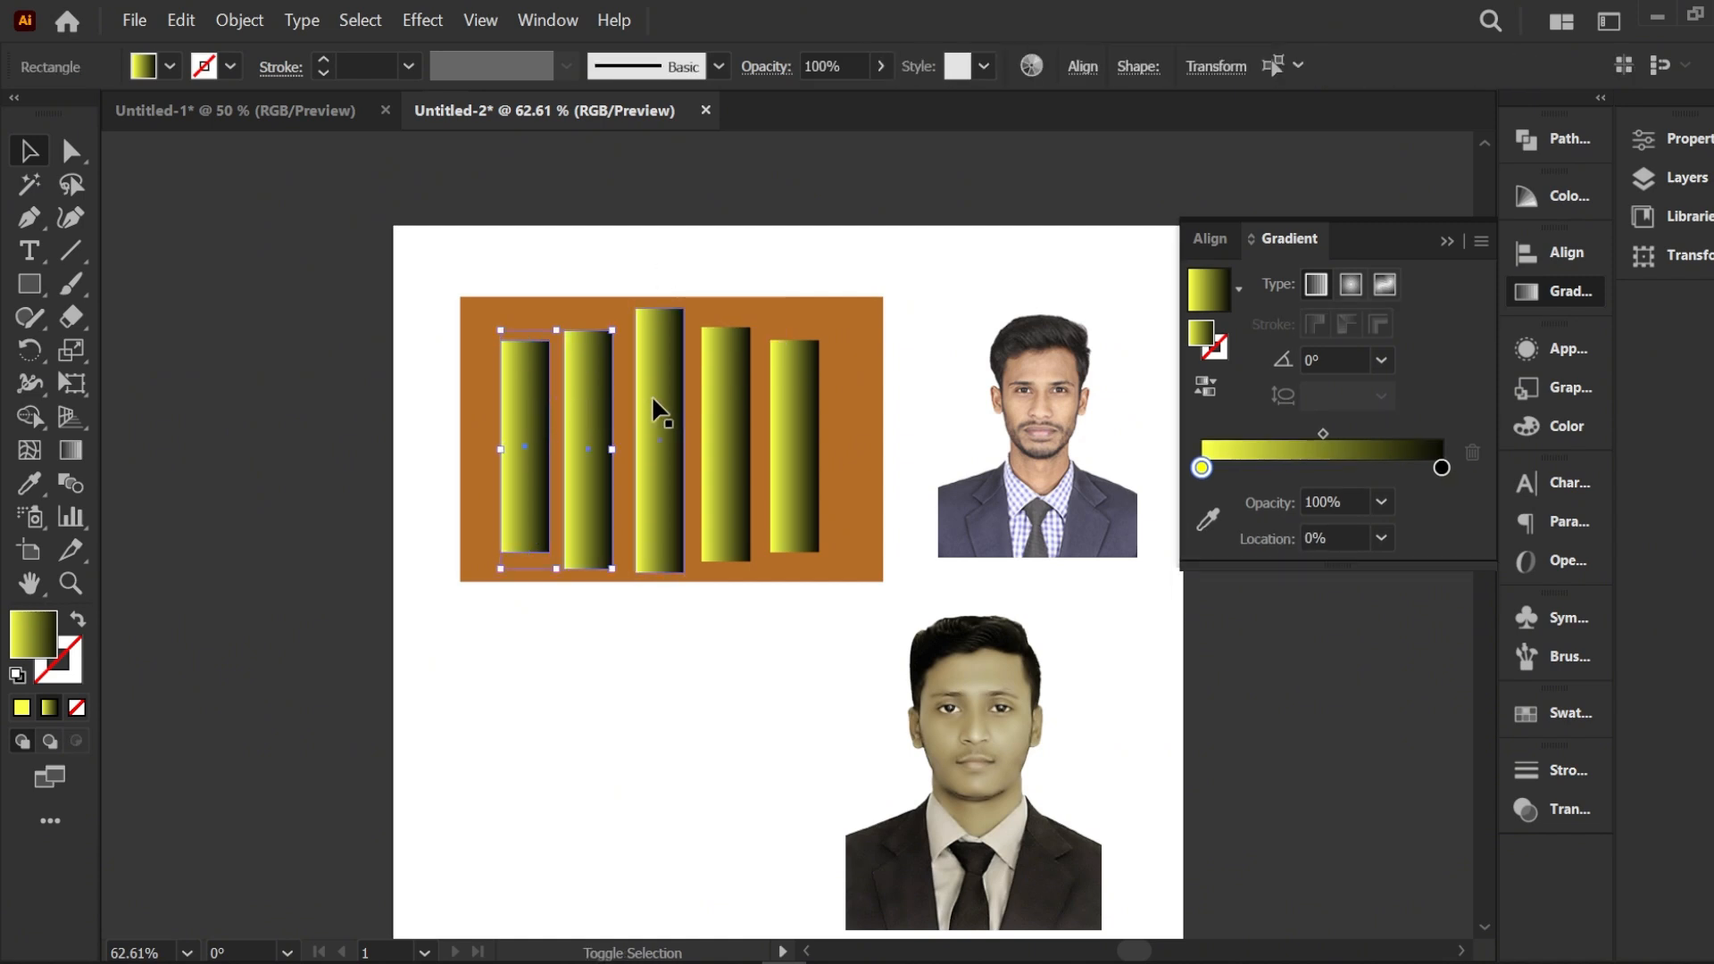
left_click(655, 395, "shift")
left_click(711, 395, "shift")
left_click(775, 398, "shift")
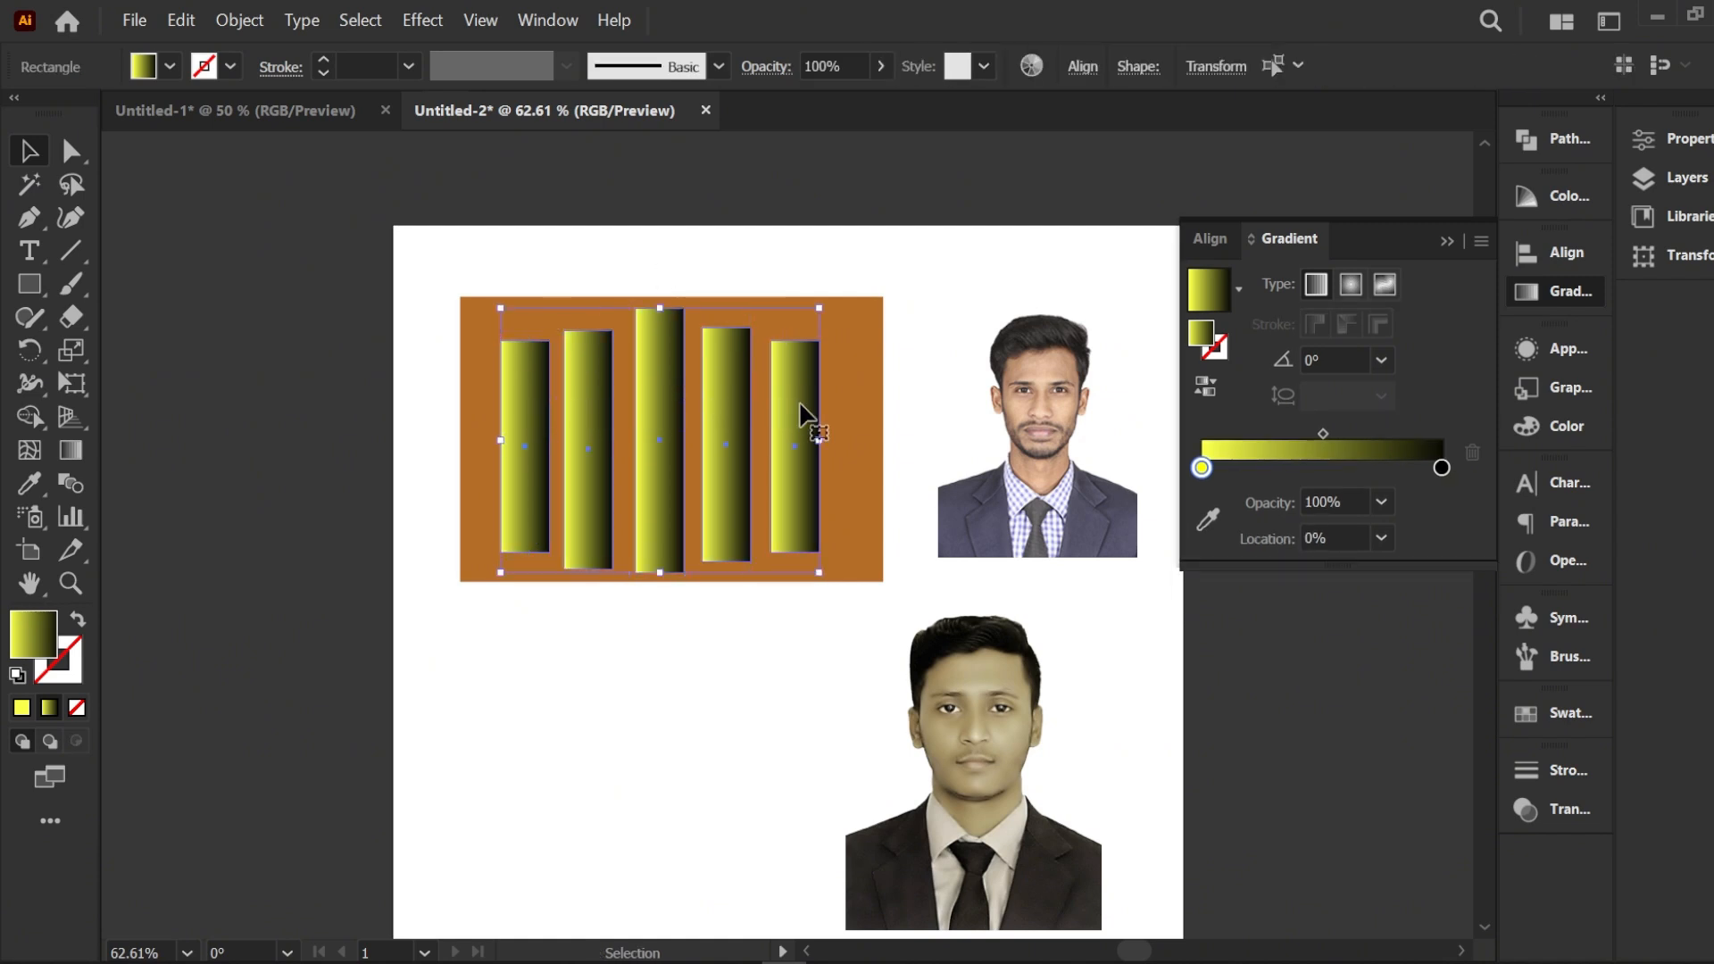
key("ctrl+g")
left_click(657, 243)
left_click(657, 375)
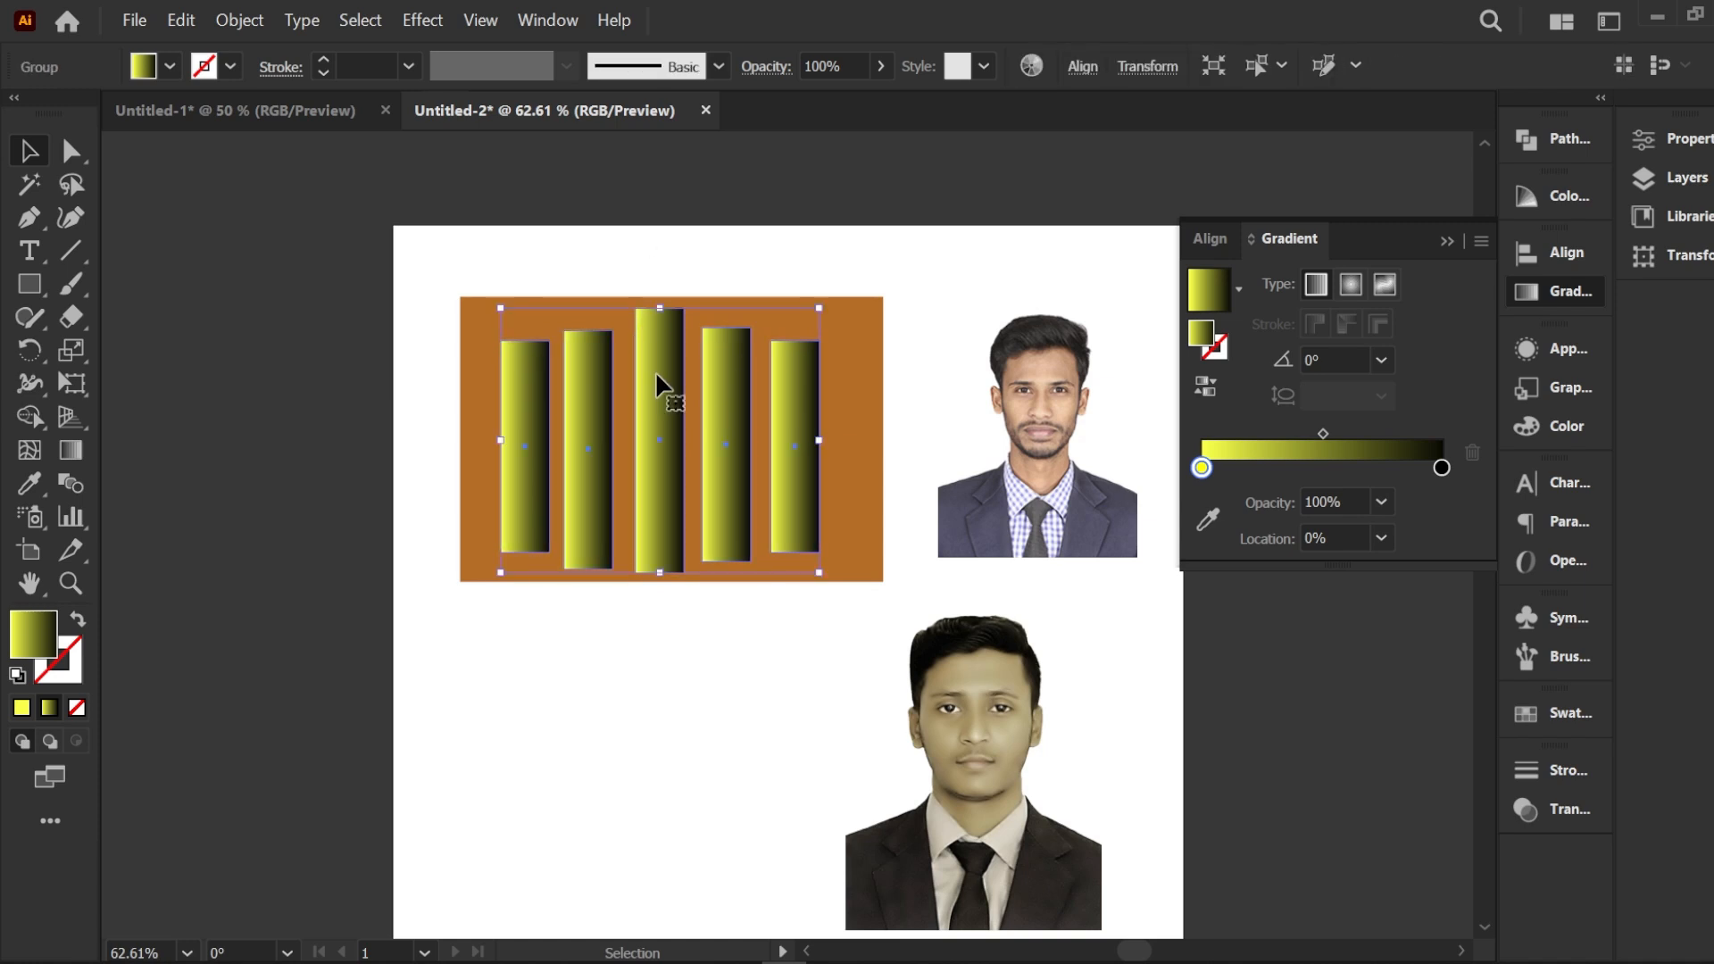
Step: Try to clip the orange rectangle with the grouped bars using a clipping mask, and undo it
left_click_drag(473, 293, 719, 410)
right_click(677, 378)
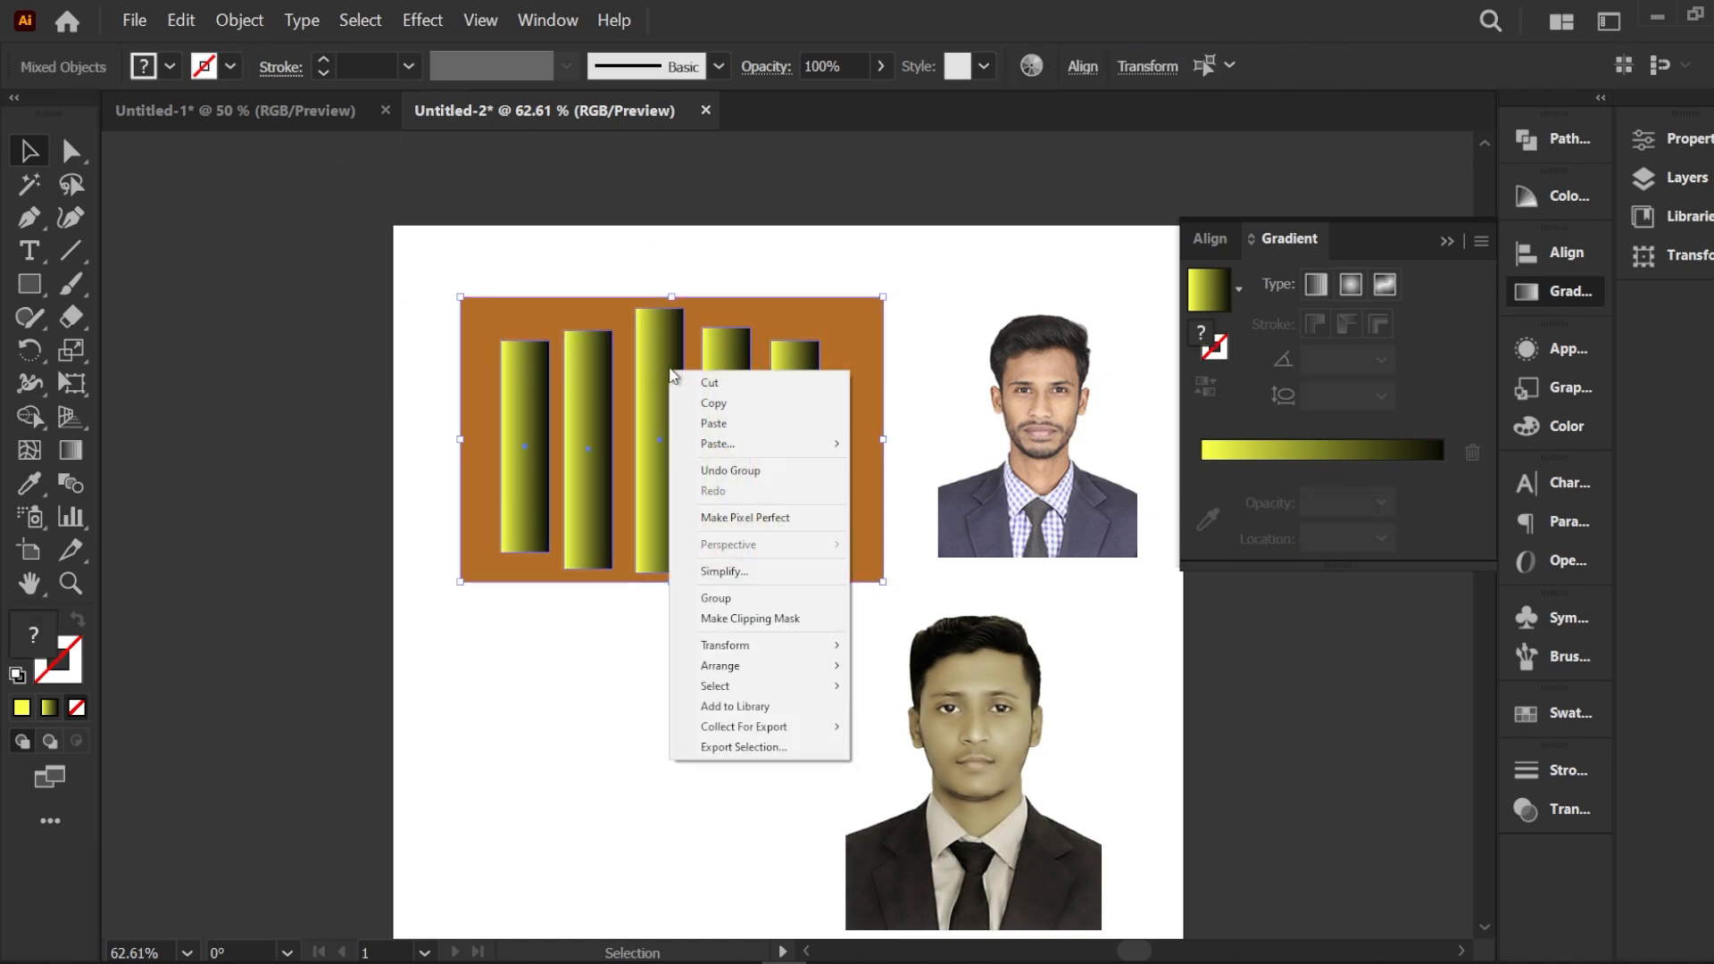
left_click(739, 619)
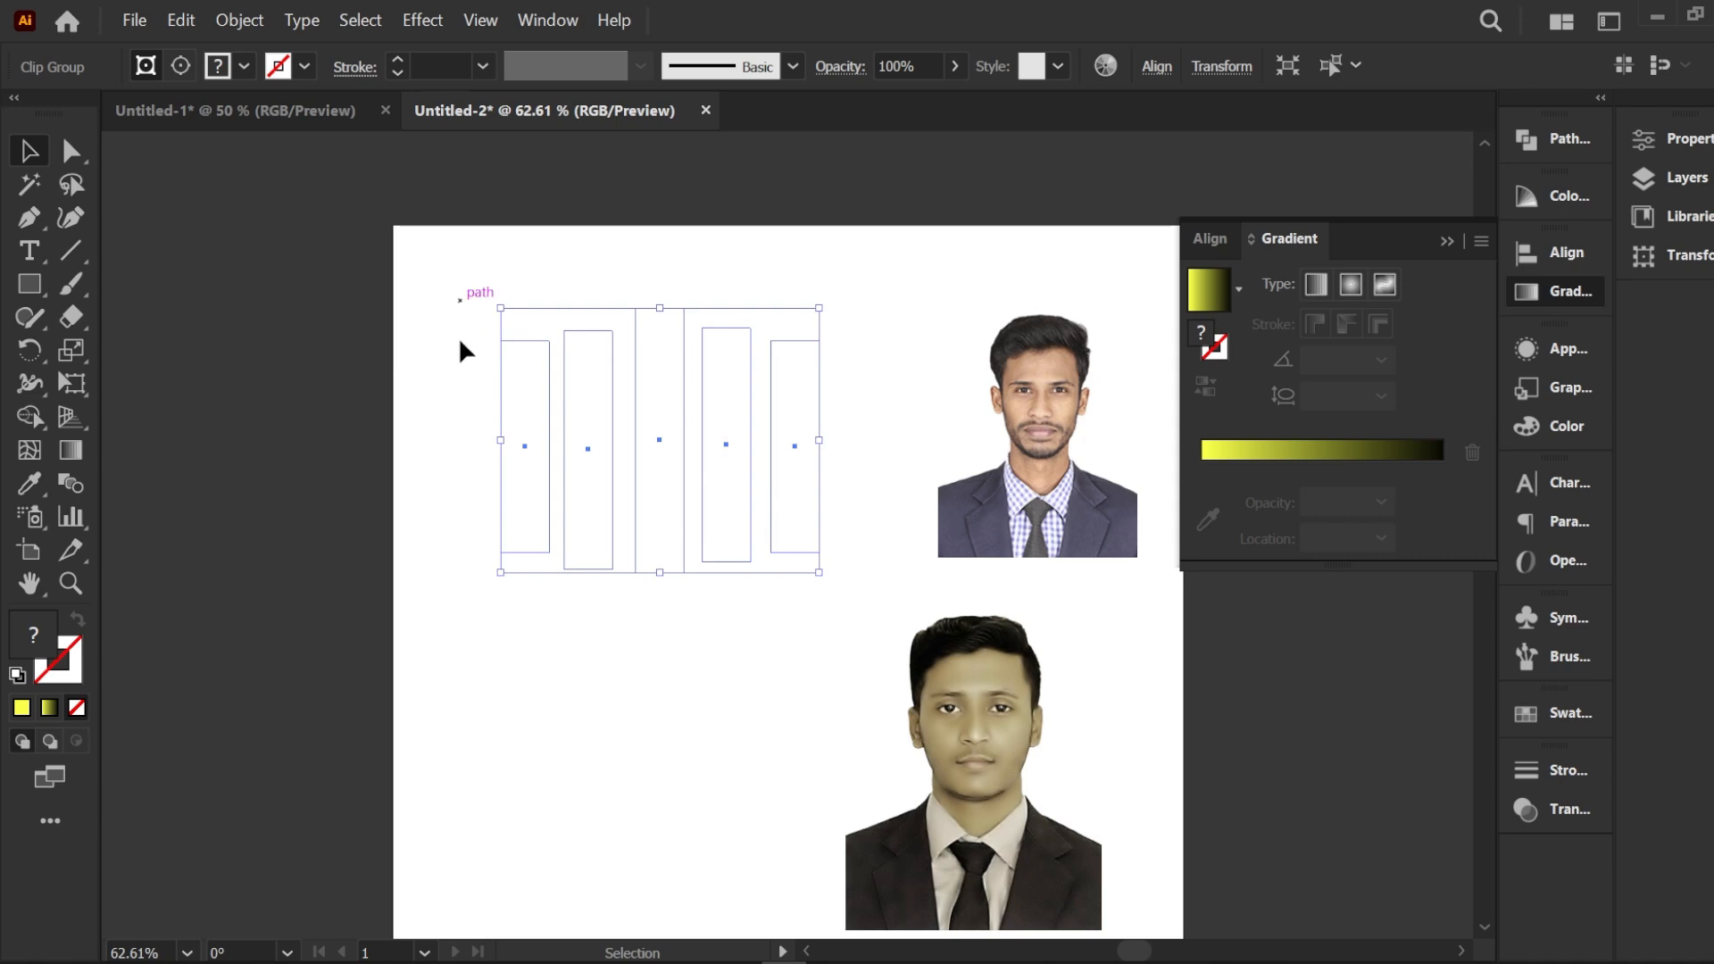
left_click(542, 274)
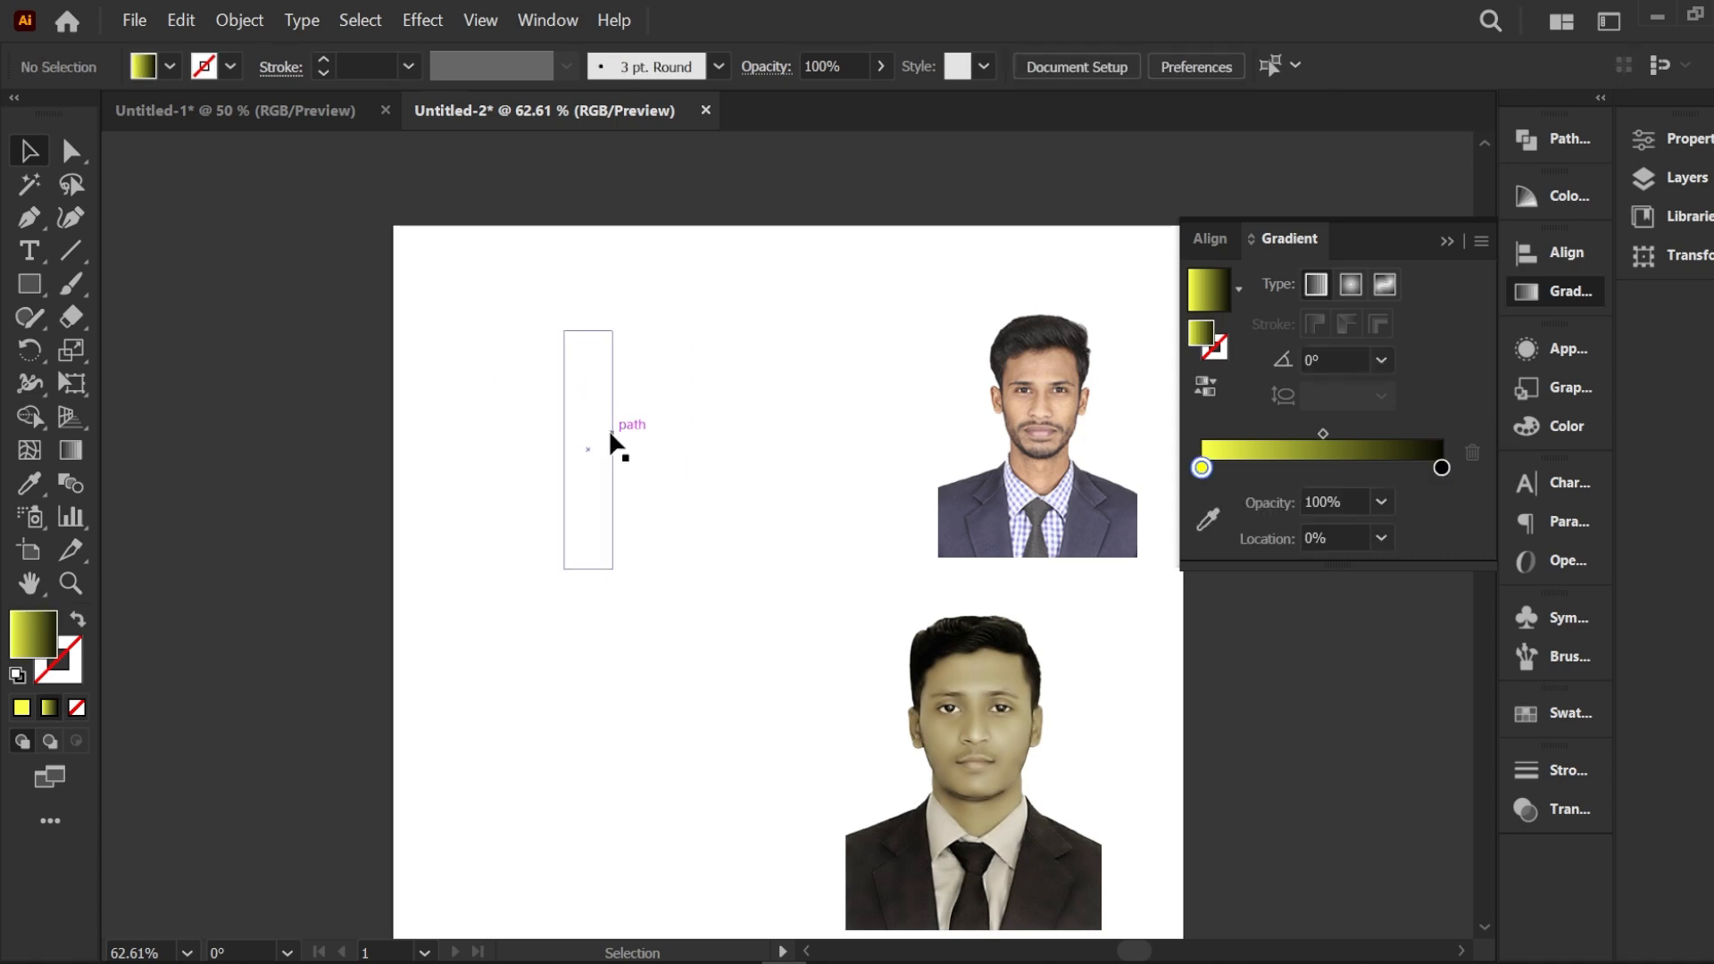
key("a")
key("ctrl+z")
left_click(523, 266)
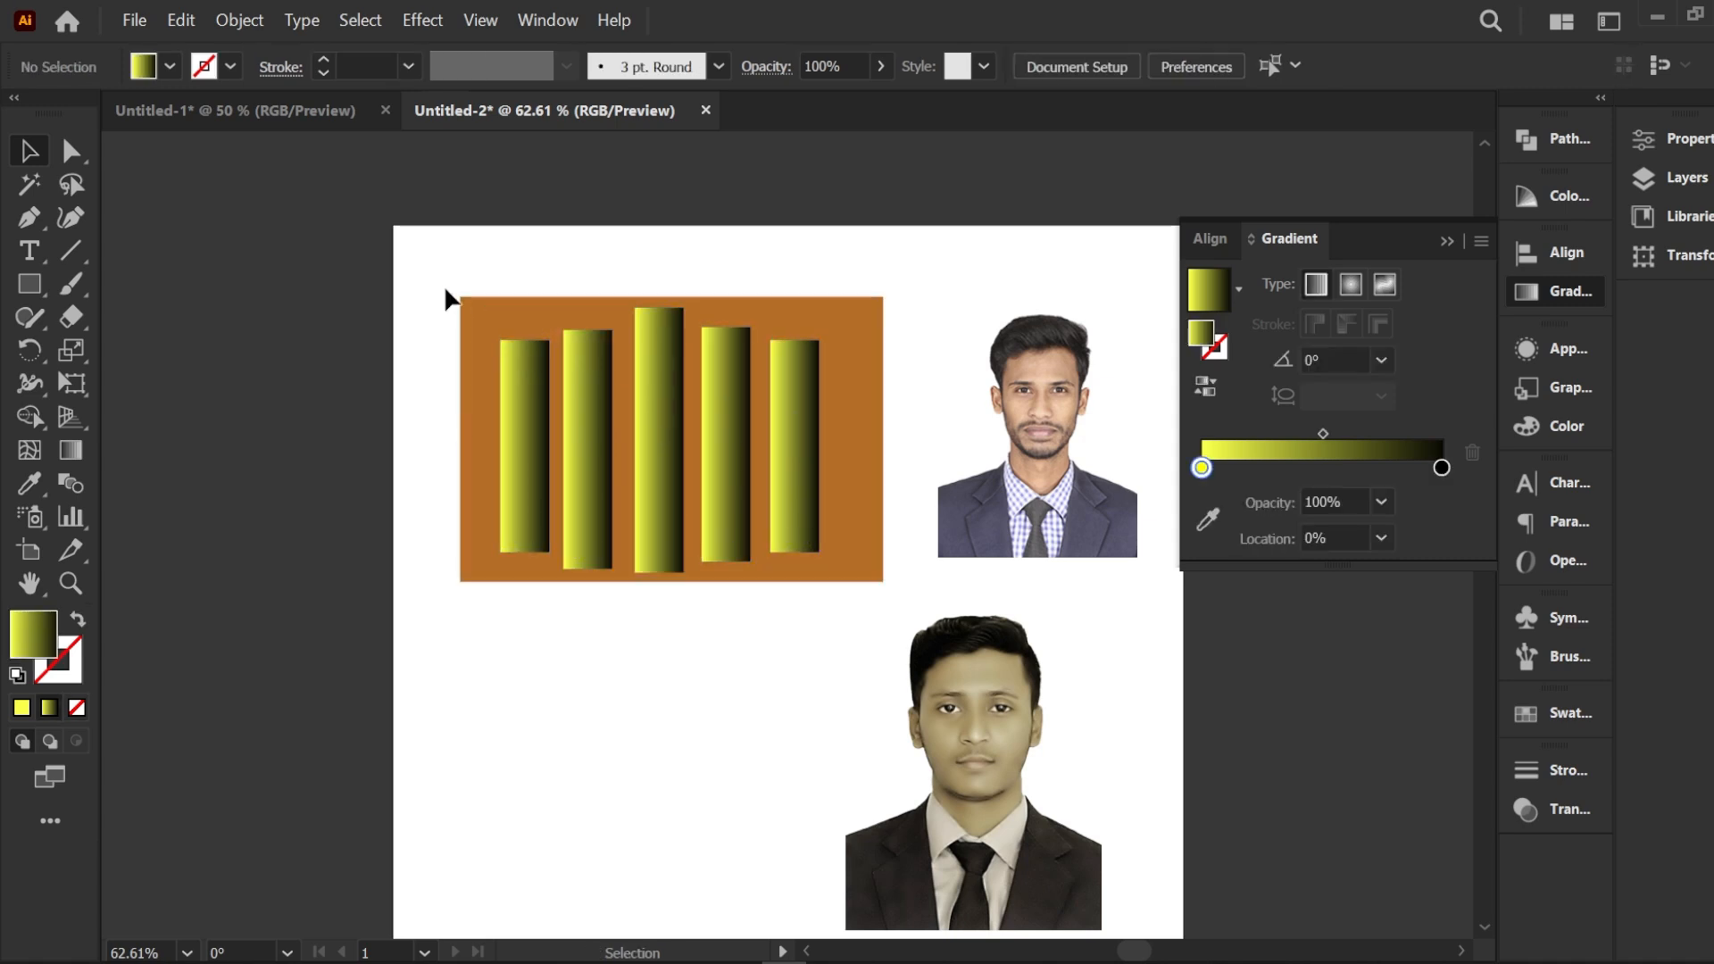
Step: Convert the grouped bars into one compound path
left_click(518, 398)
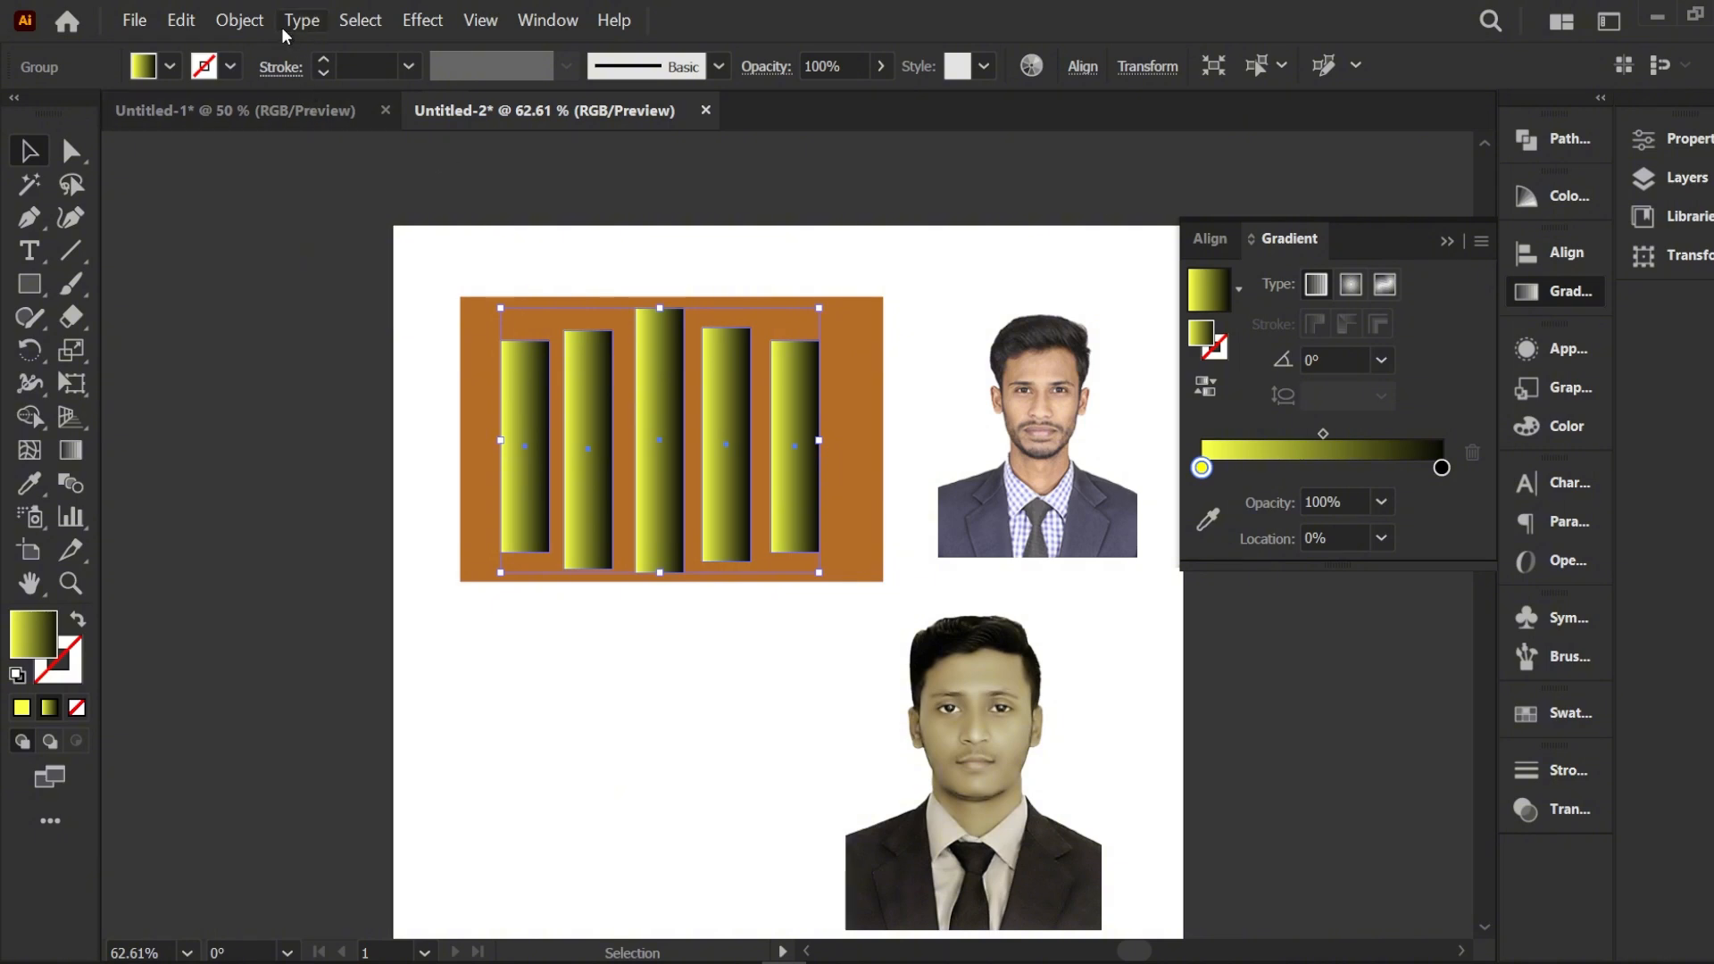
left_click(234, 23)
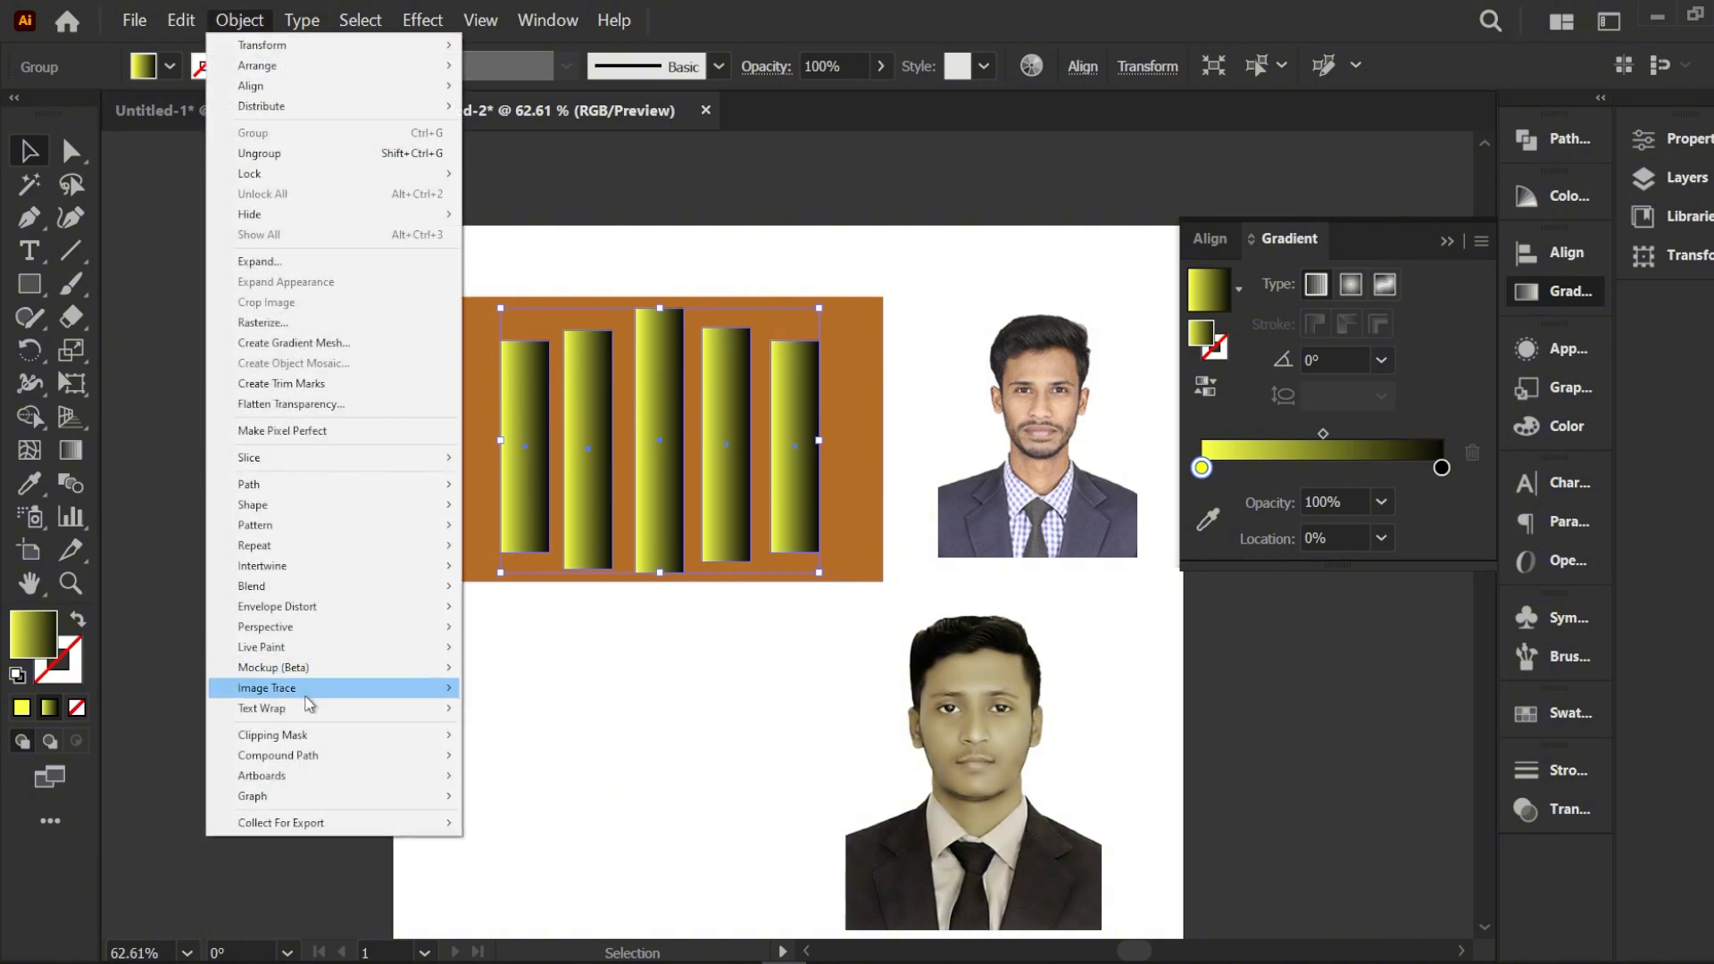
mouse_move(275, 764)
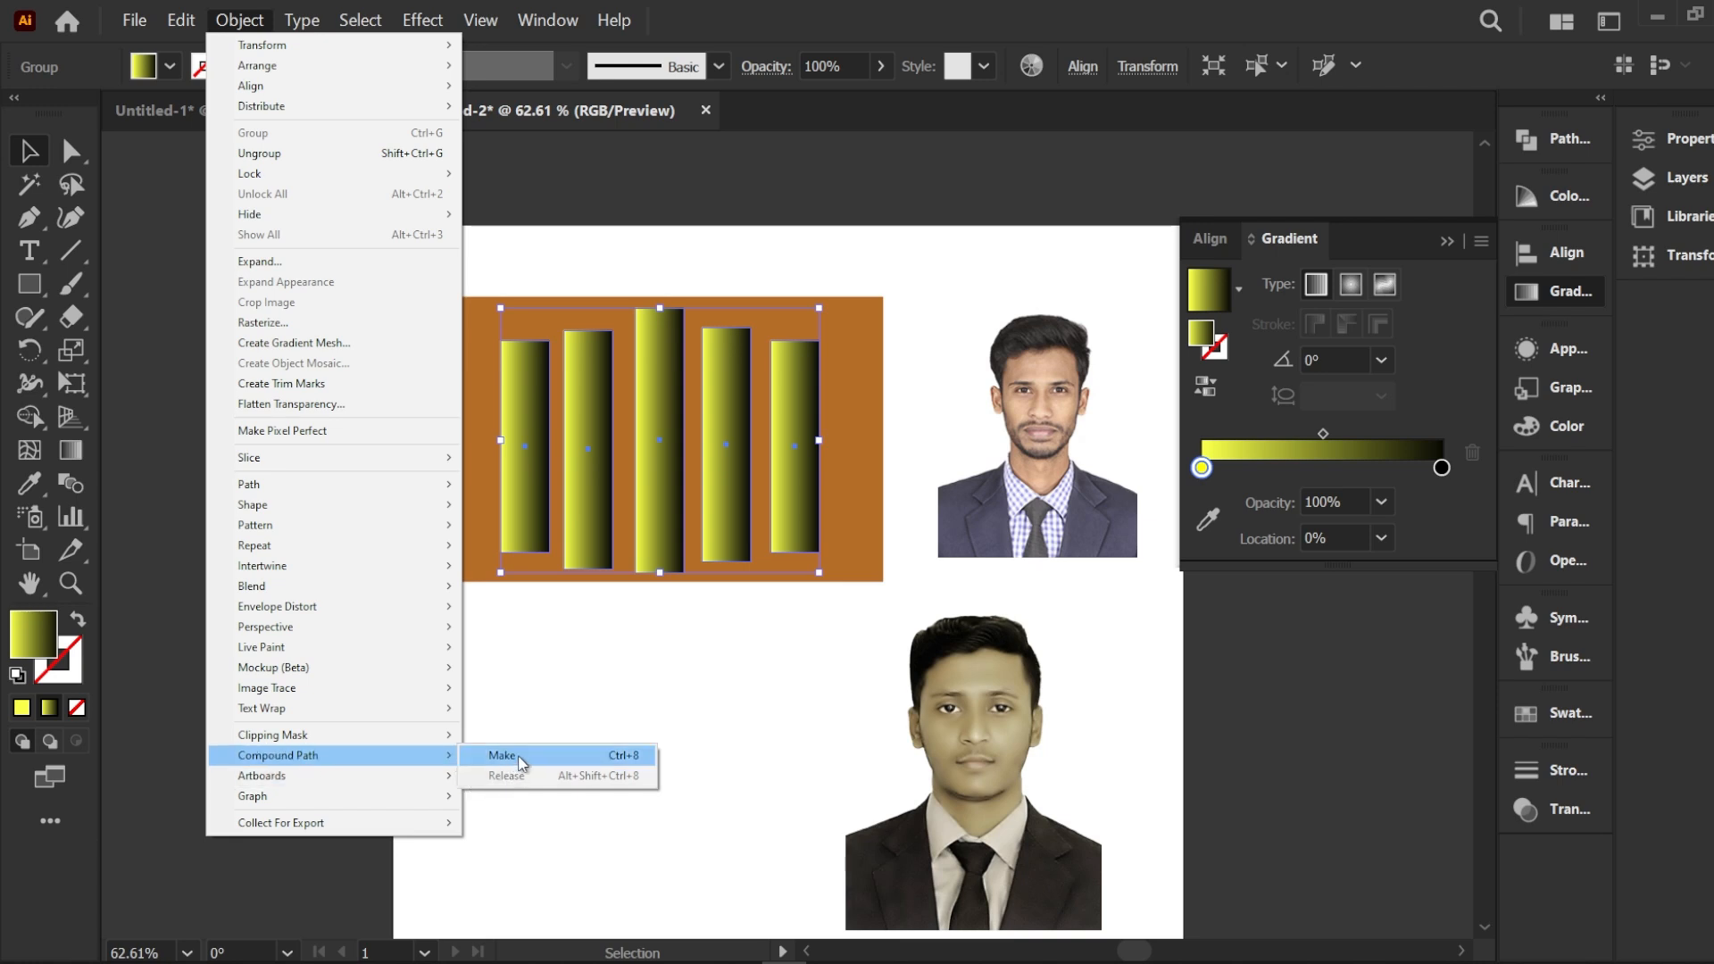
left_click(604, 764)
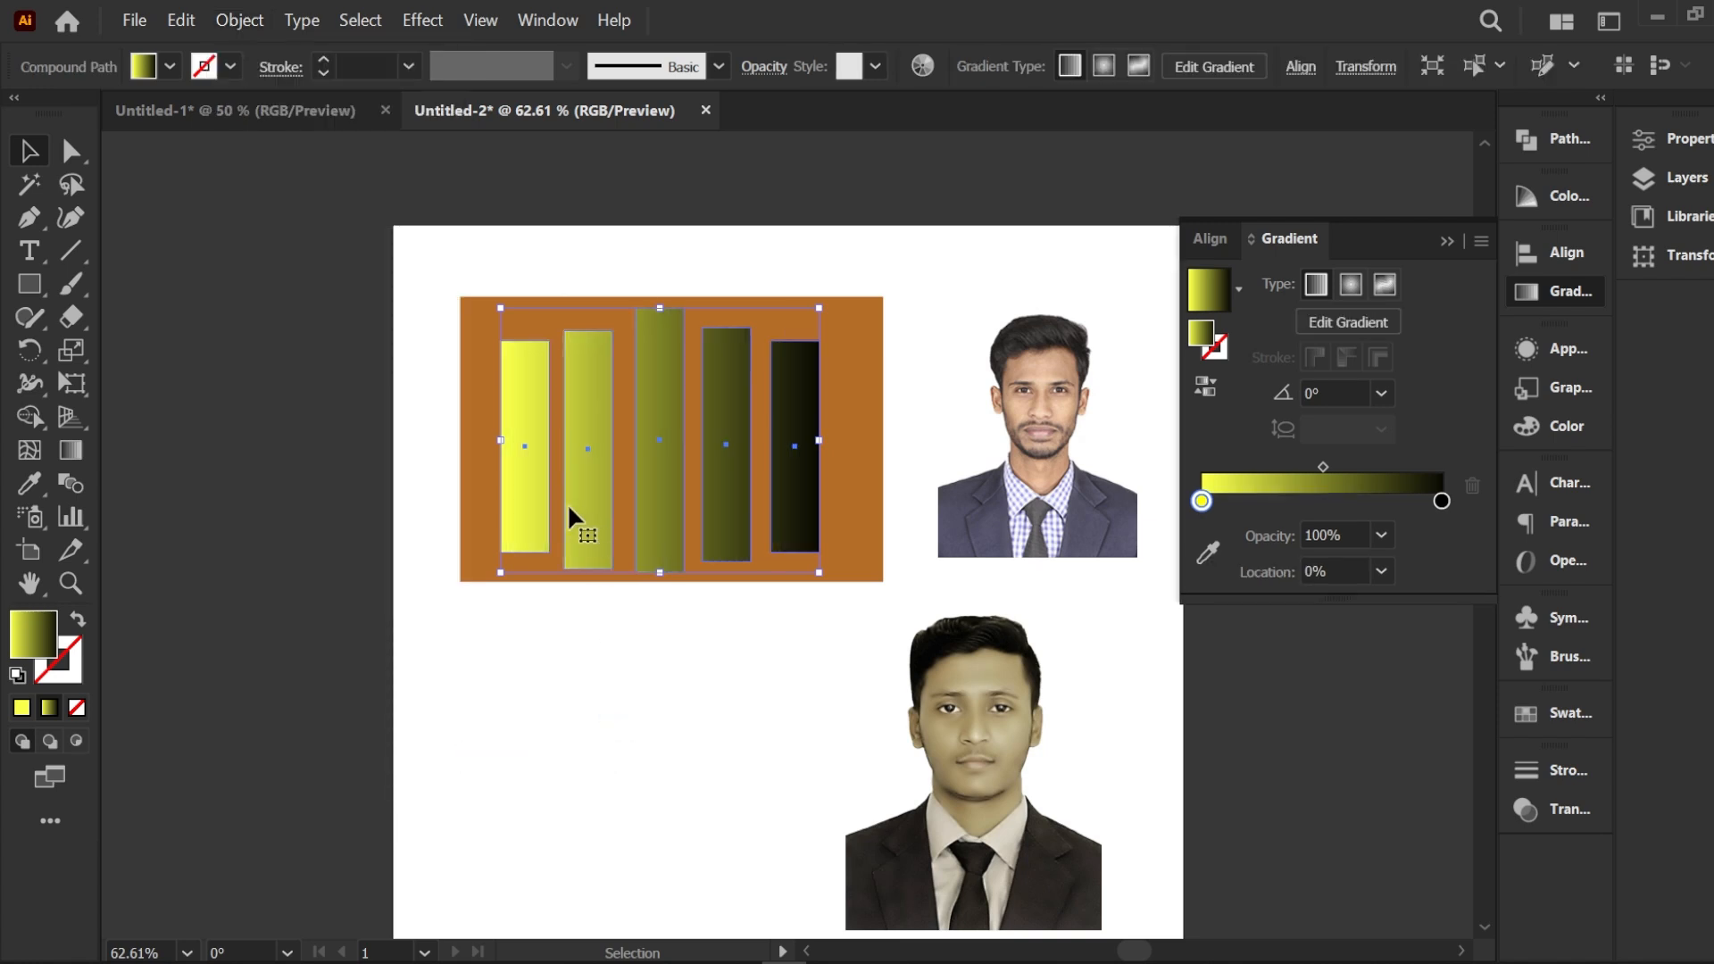
left_click(567, 629)
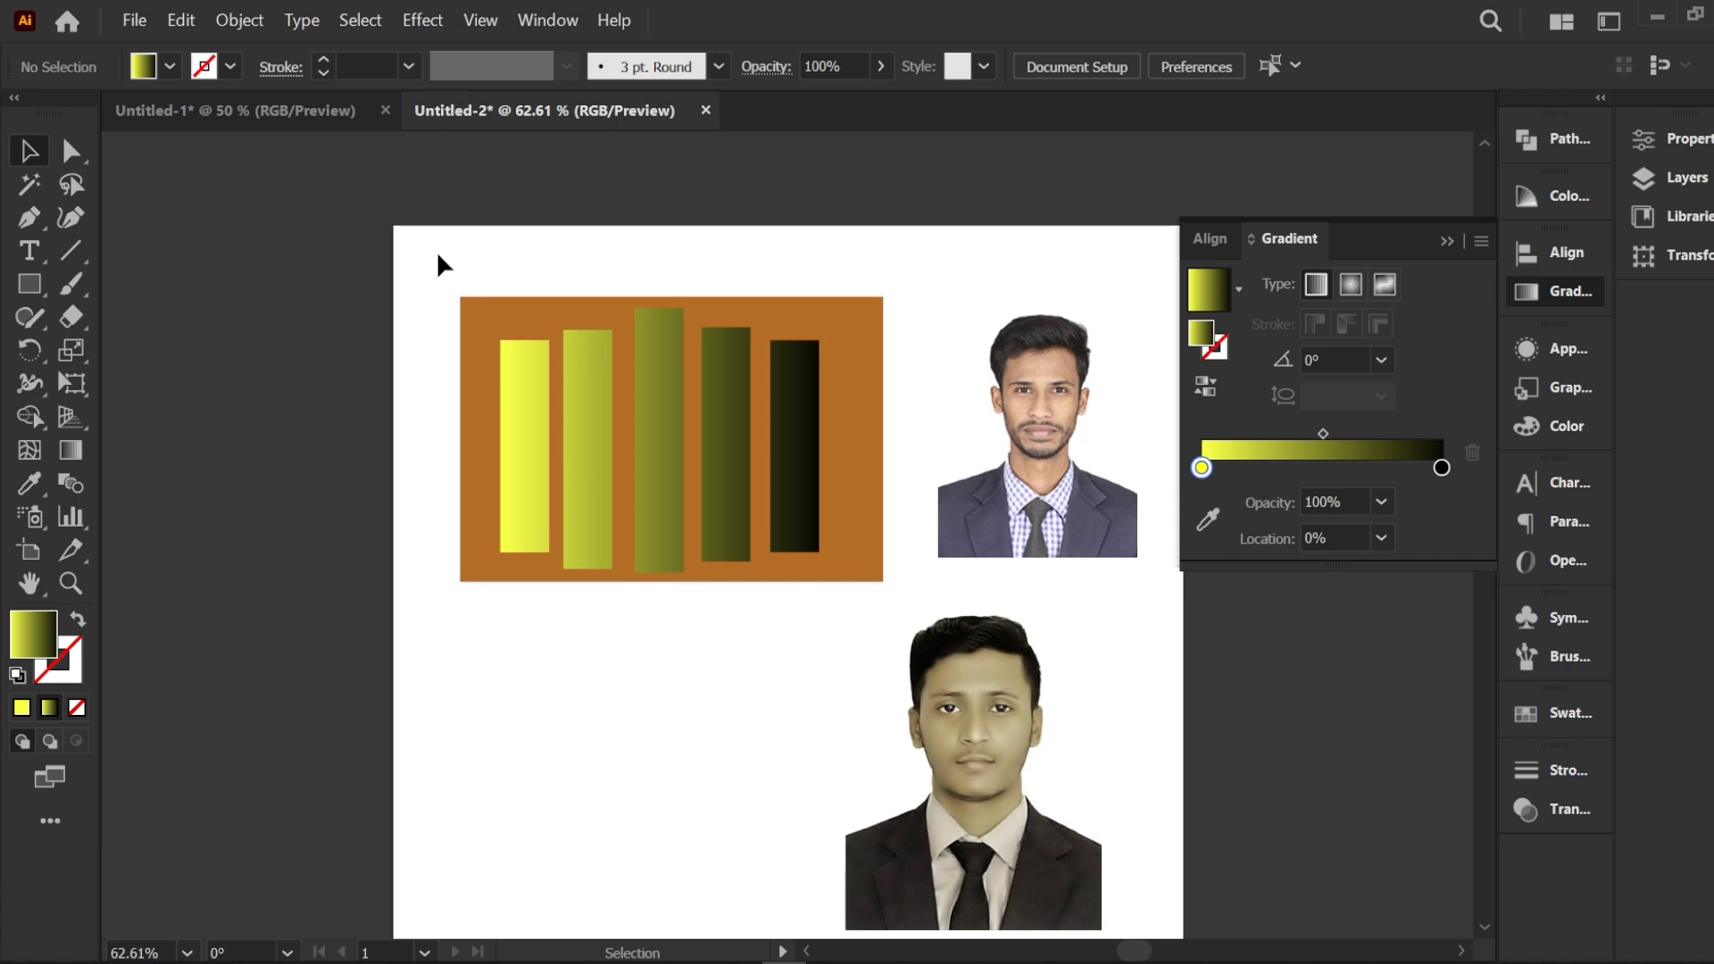
Step: Clip the orange rectangle to the compound bar shape with a clipping mask and move the clipped bars slightly left
left_click_drag(437, 254, 731, 446)
left_click_drag(879, 513, 879, 513)
right_click(671, 409)
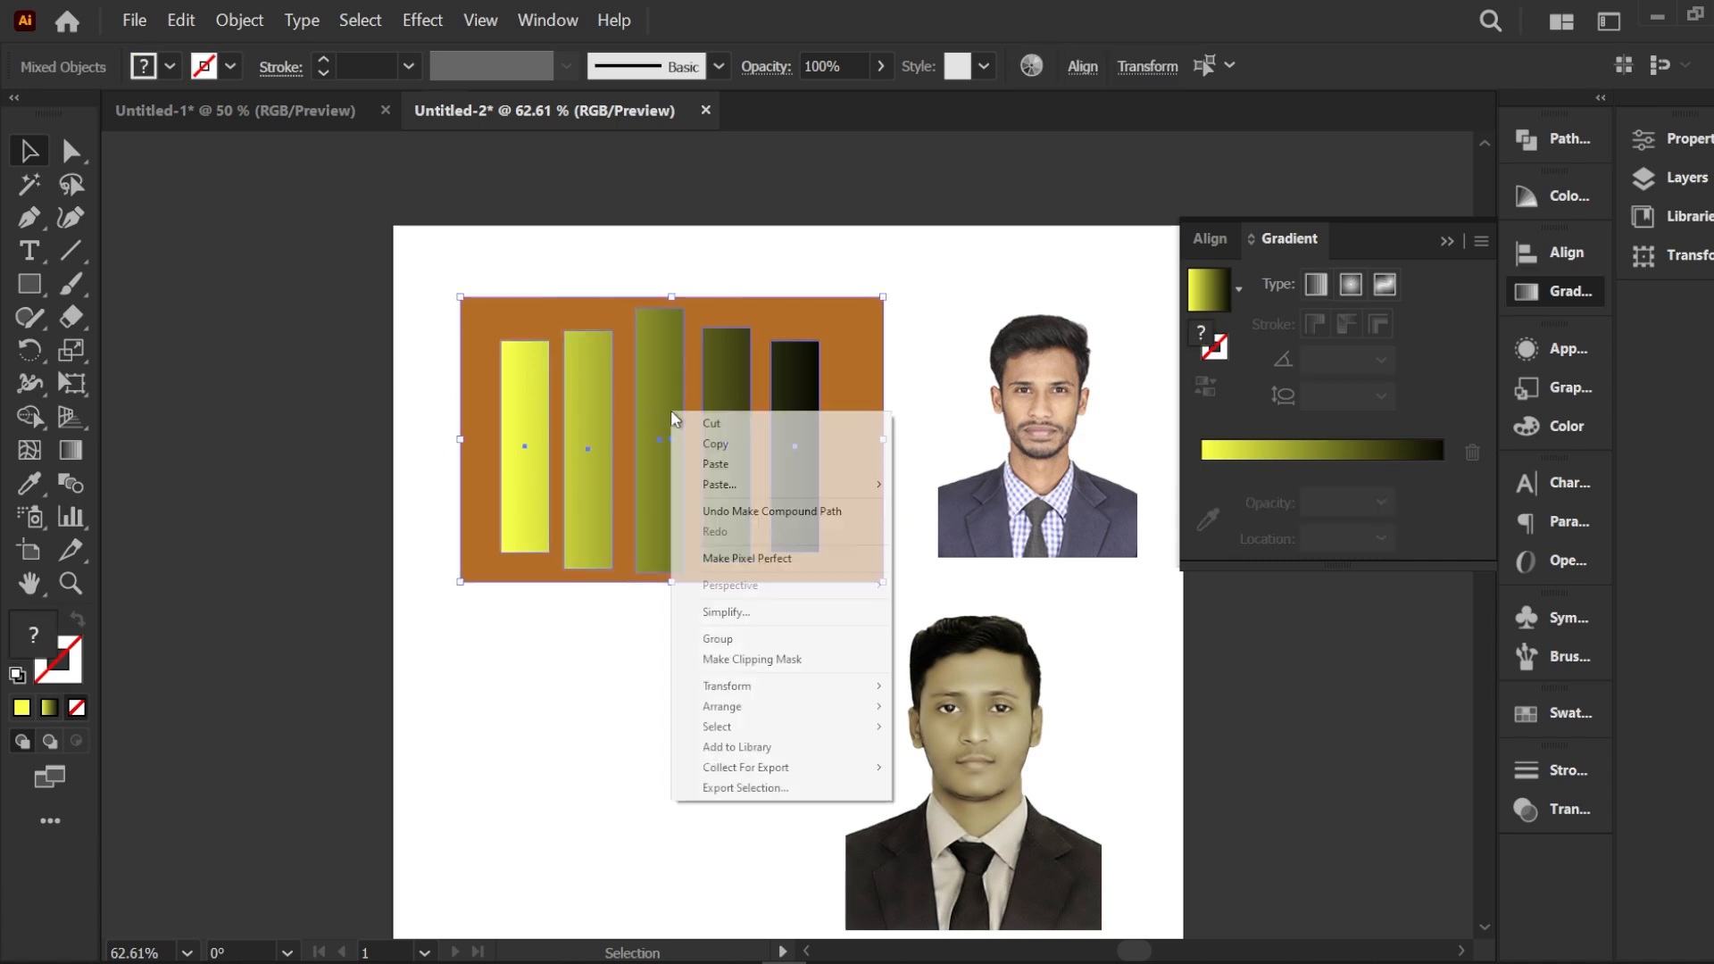
left_click(719, 661)
left_click(618, 645)
left_click_drag(658, 440, 634, 394)
left_click(719, 296)
left_click(864, 320)
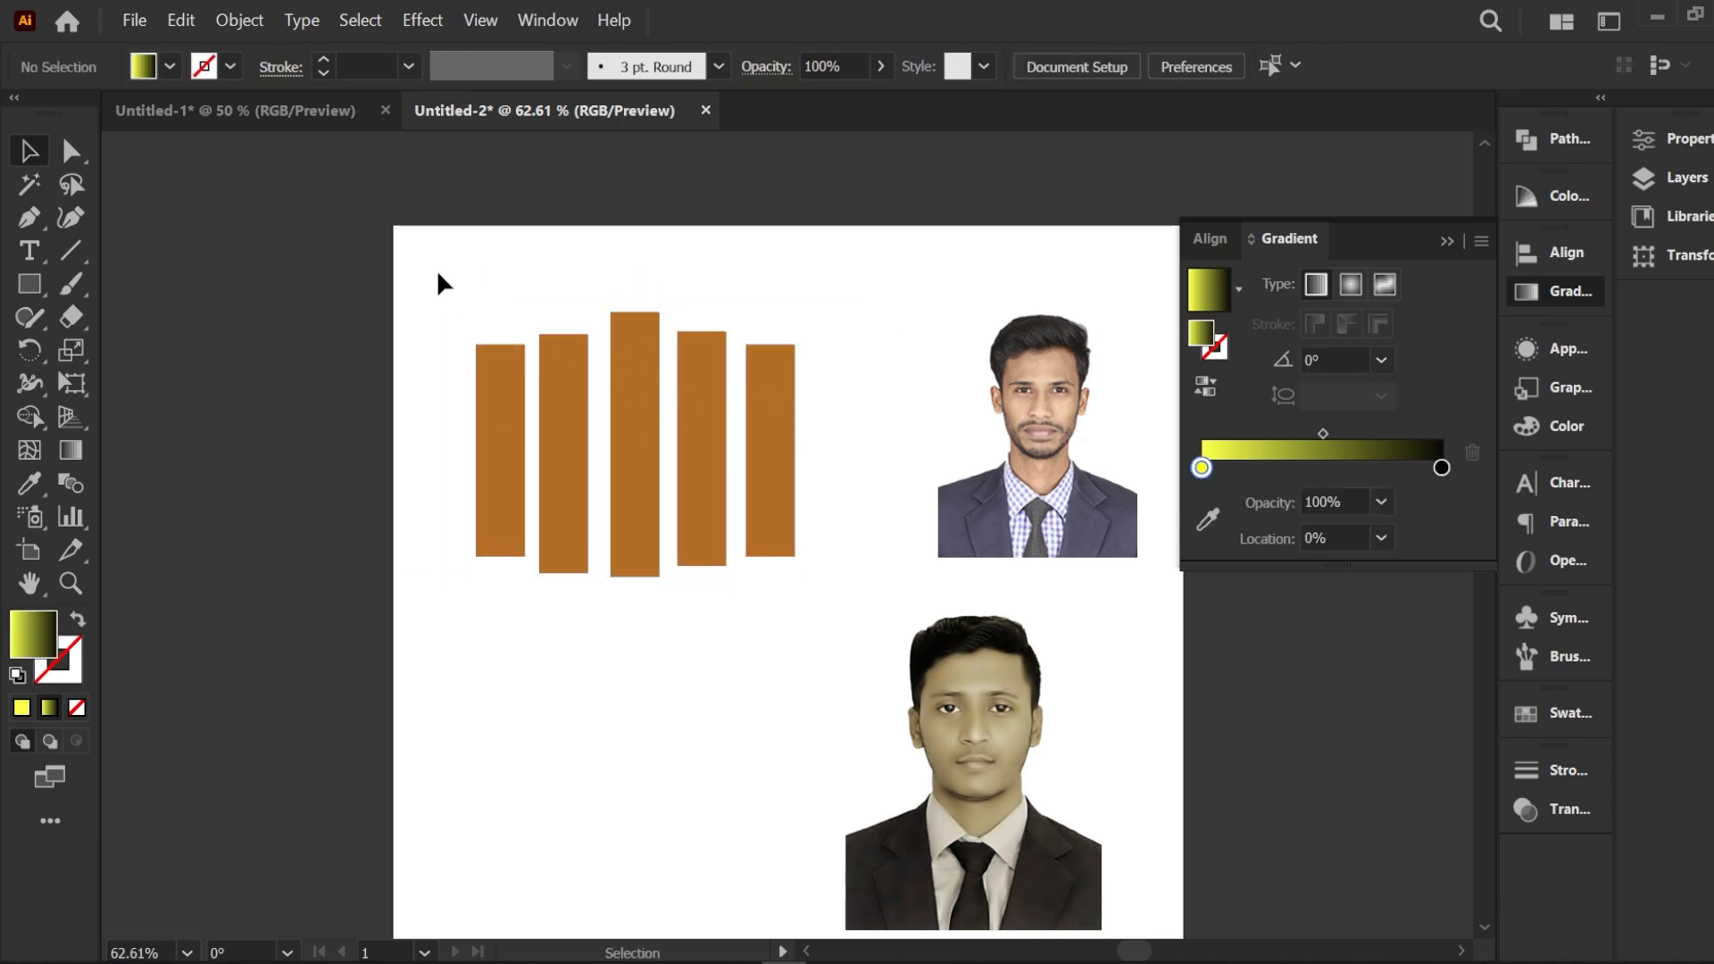
Step: Delete the clipped orange bars and compare against the pop-out circle portraits in the Untitled-1 document
left_click_drag(438, 270, 814, 568)
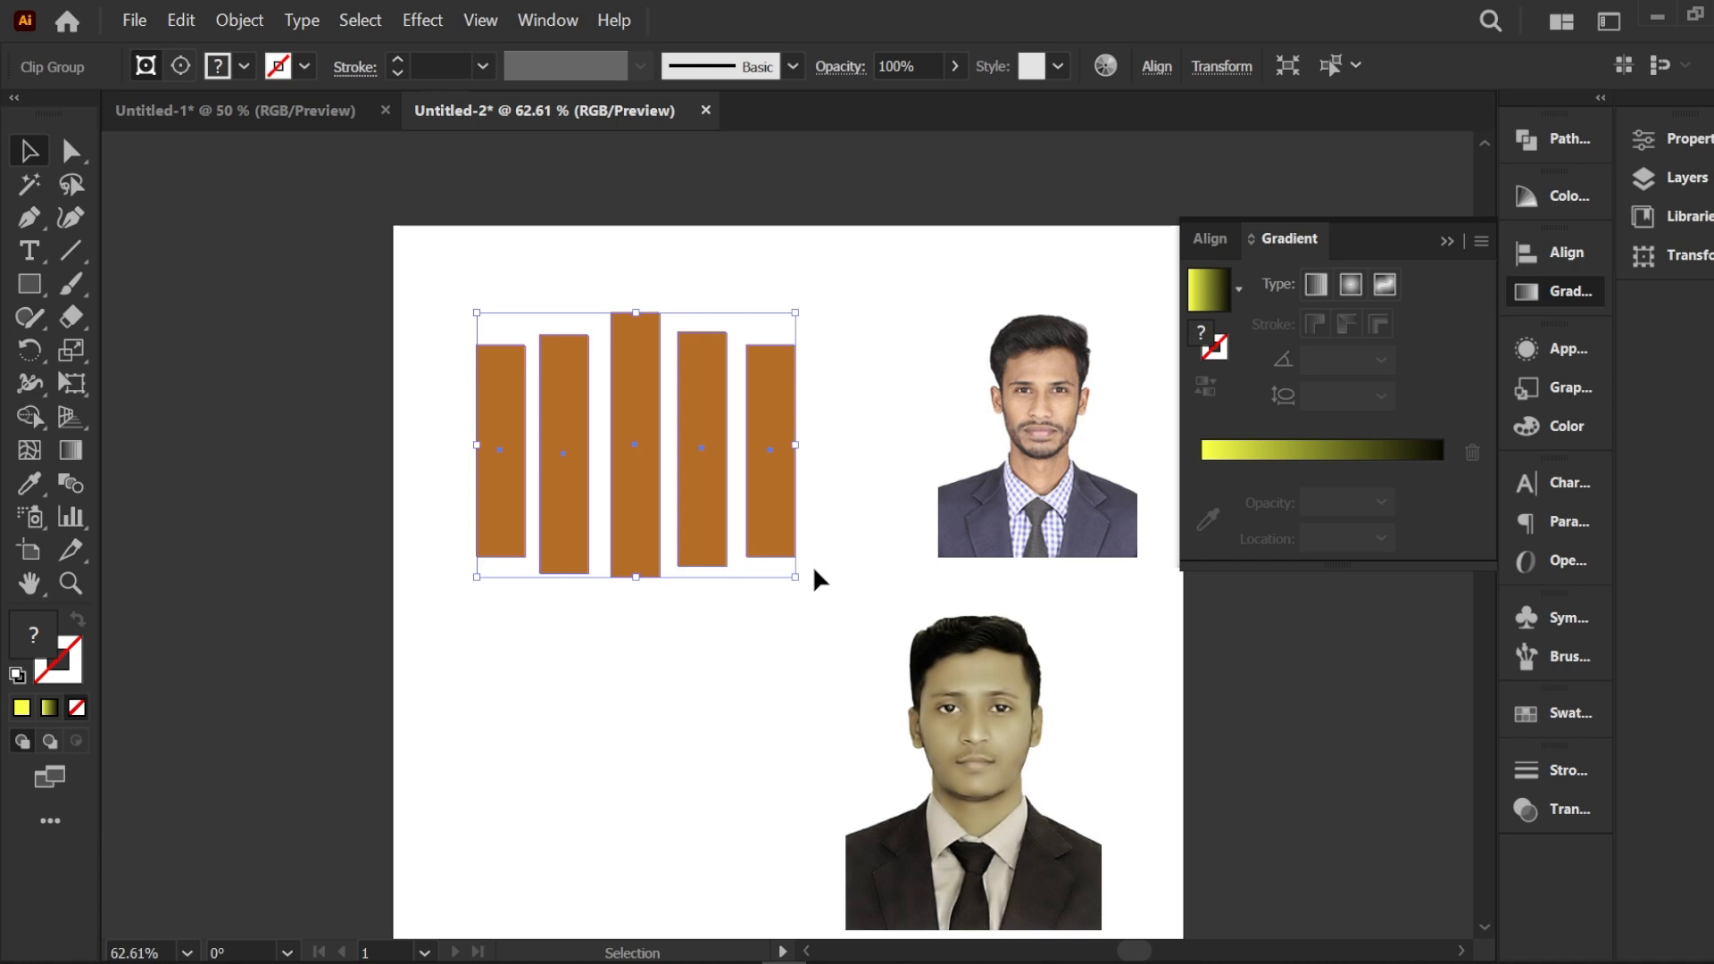
key("Delete")
left_click(311, 110)
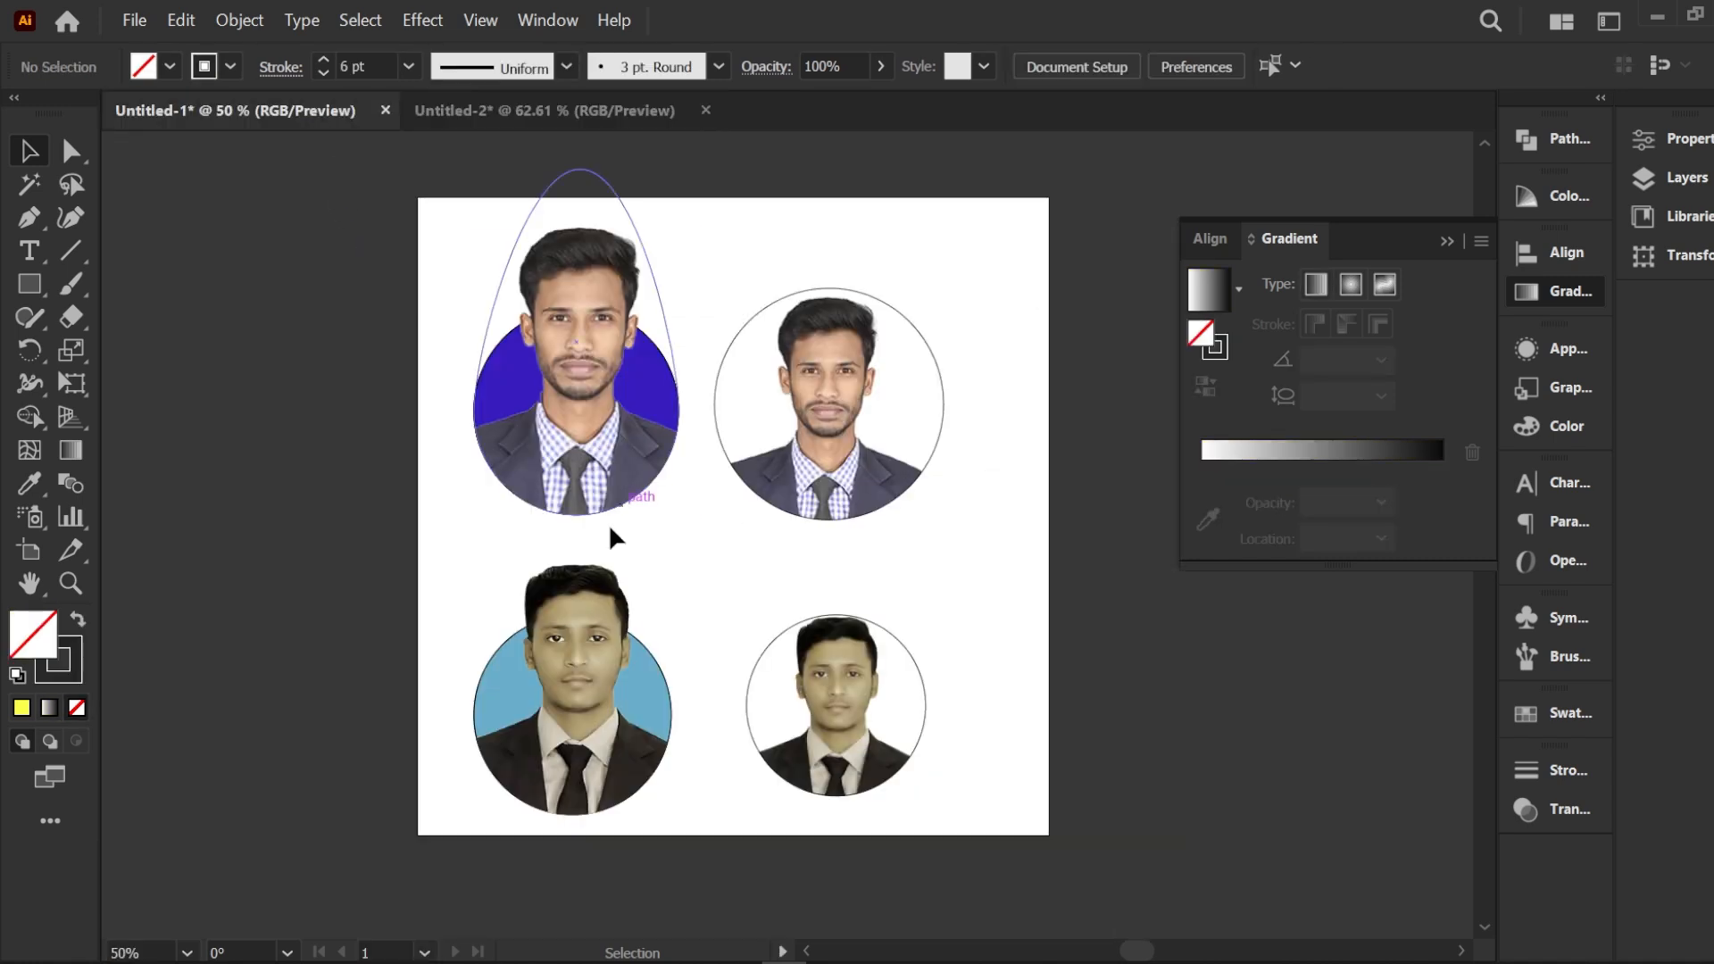
left_click(469, 116)
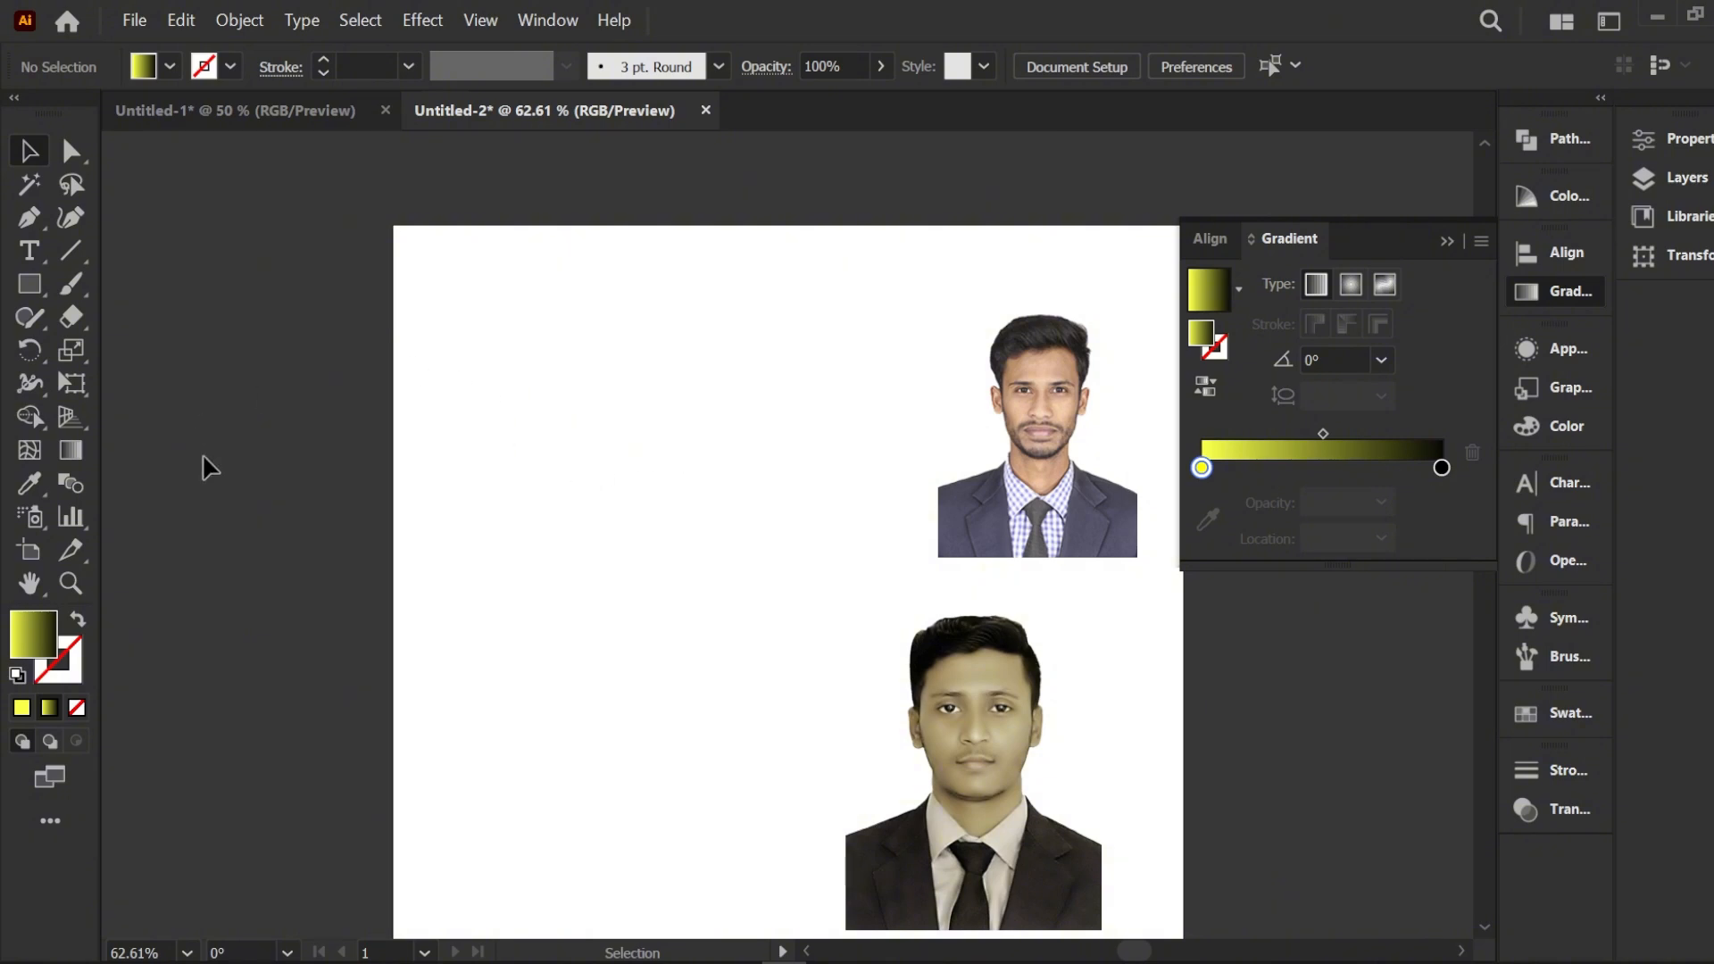
Step: Draw a circle about 378 px in diameter with the yellow-to-black gradient on the empty area beside the portraits
left_click(30, 284)
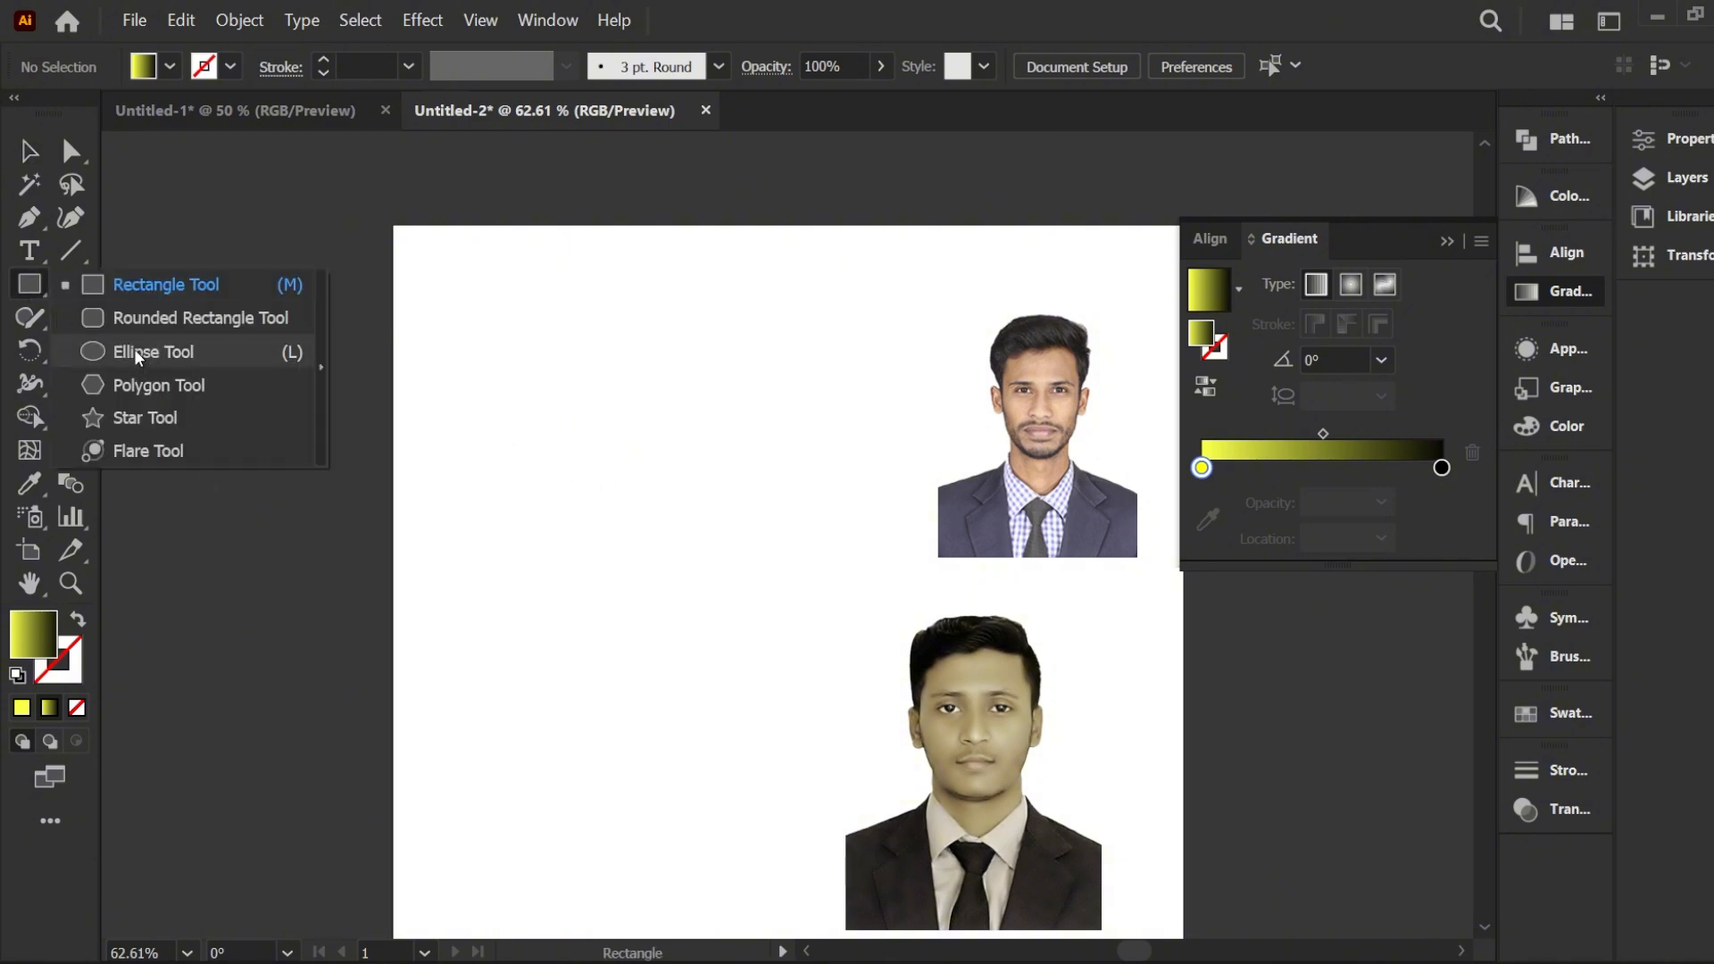
left_click(139, 354)
left_click_drag(623, 420, 742, 543)
left_click(29, 150)
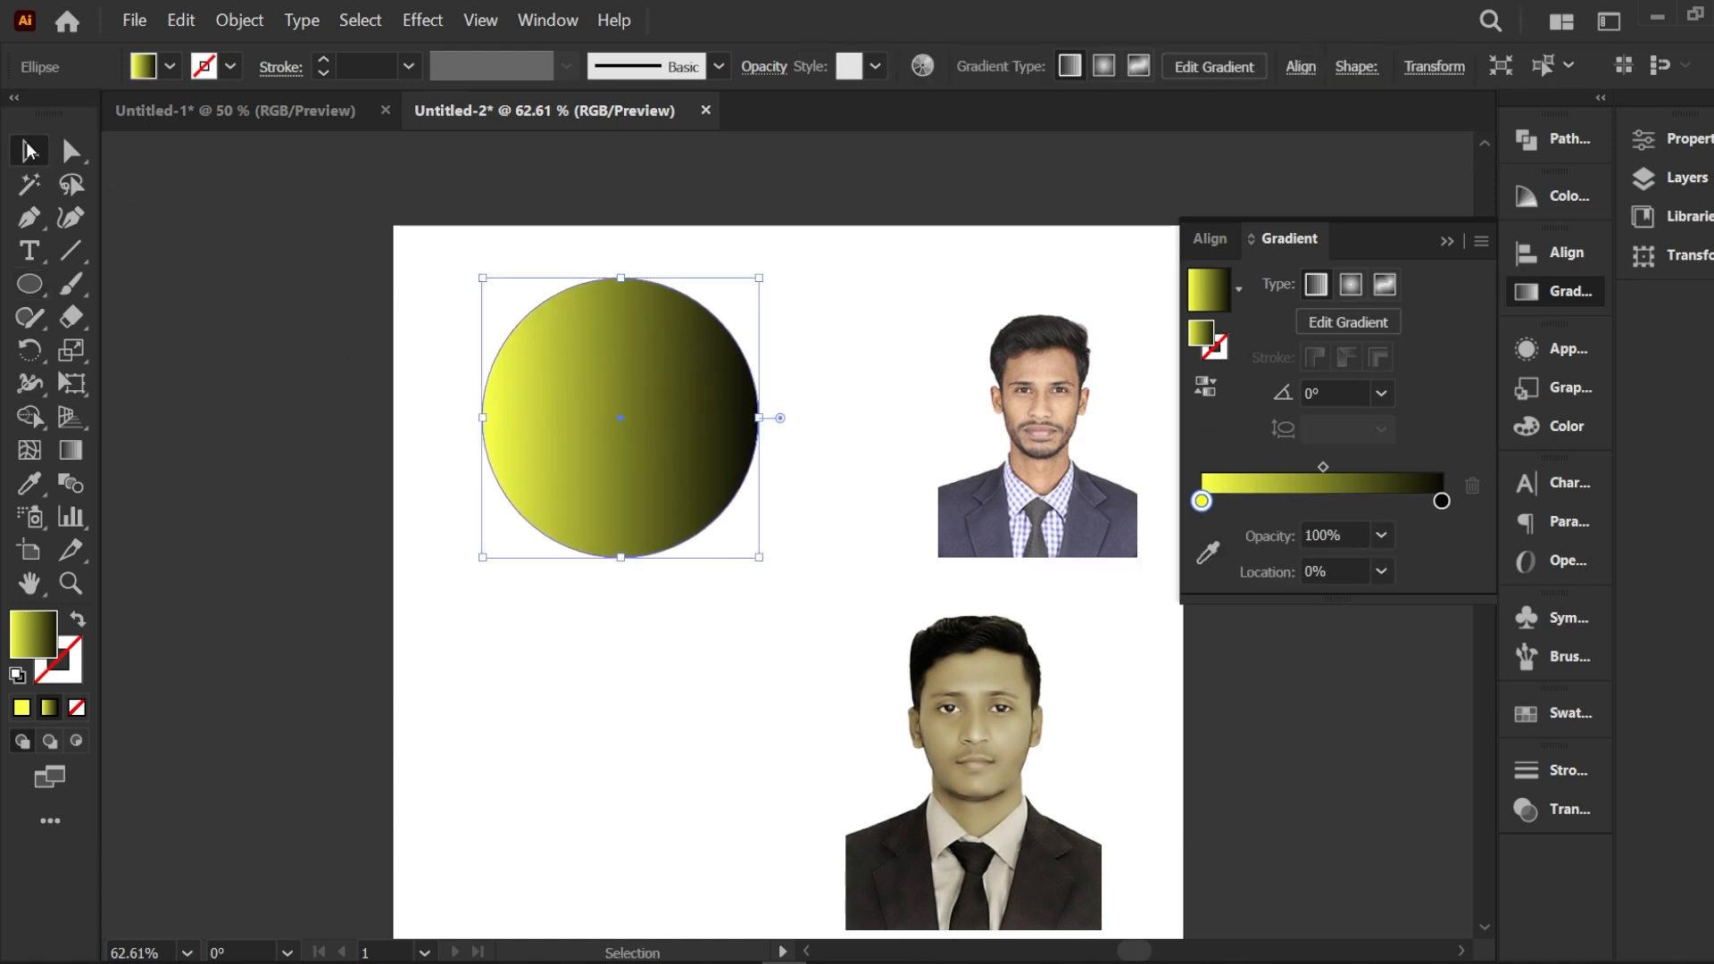
left_click(358, 340)
left_click(632, 407)
Step: Swap the places of the circle and the blue-suited portrait, enlarging the portrait proportionally to about 450 × 543 px
left_click(1093, 375)
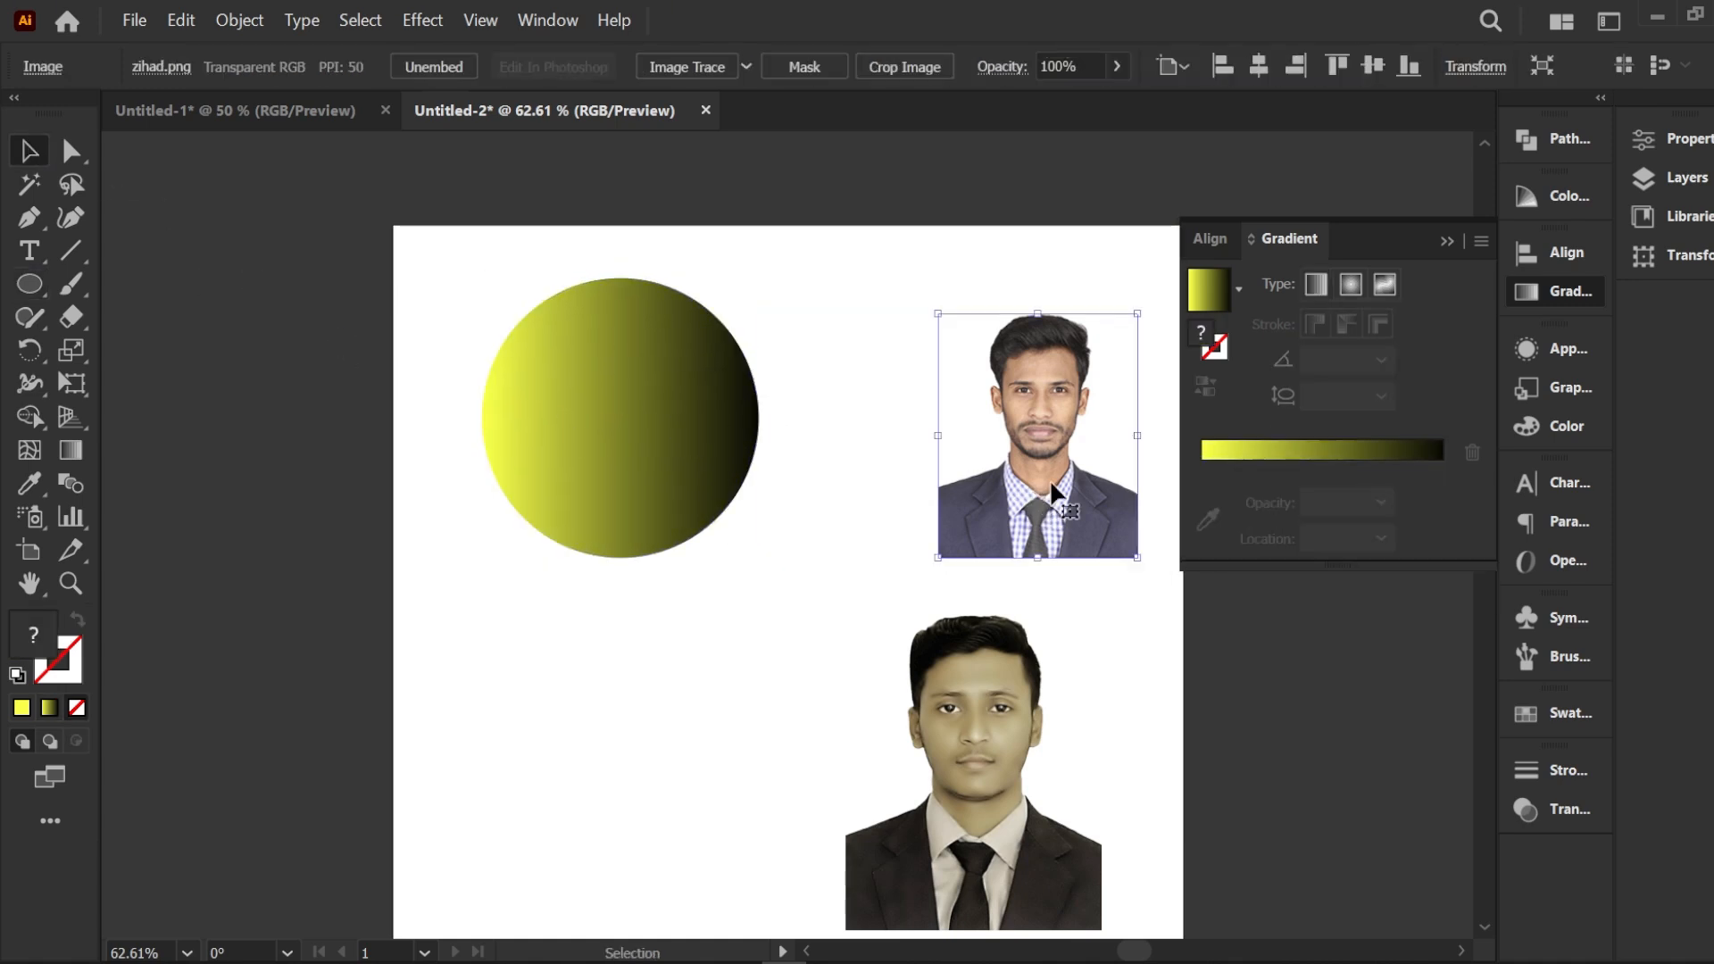
left_click_drag(1128, 313, 1158, 255)
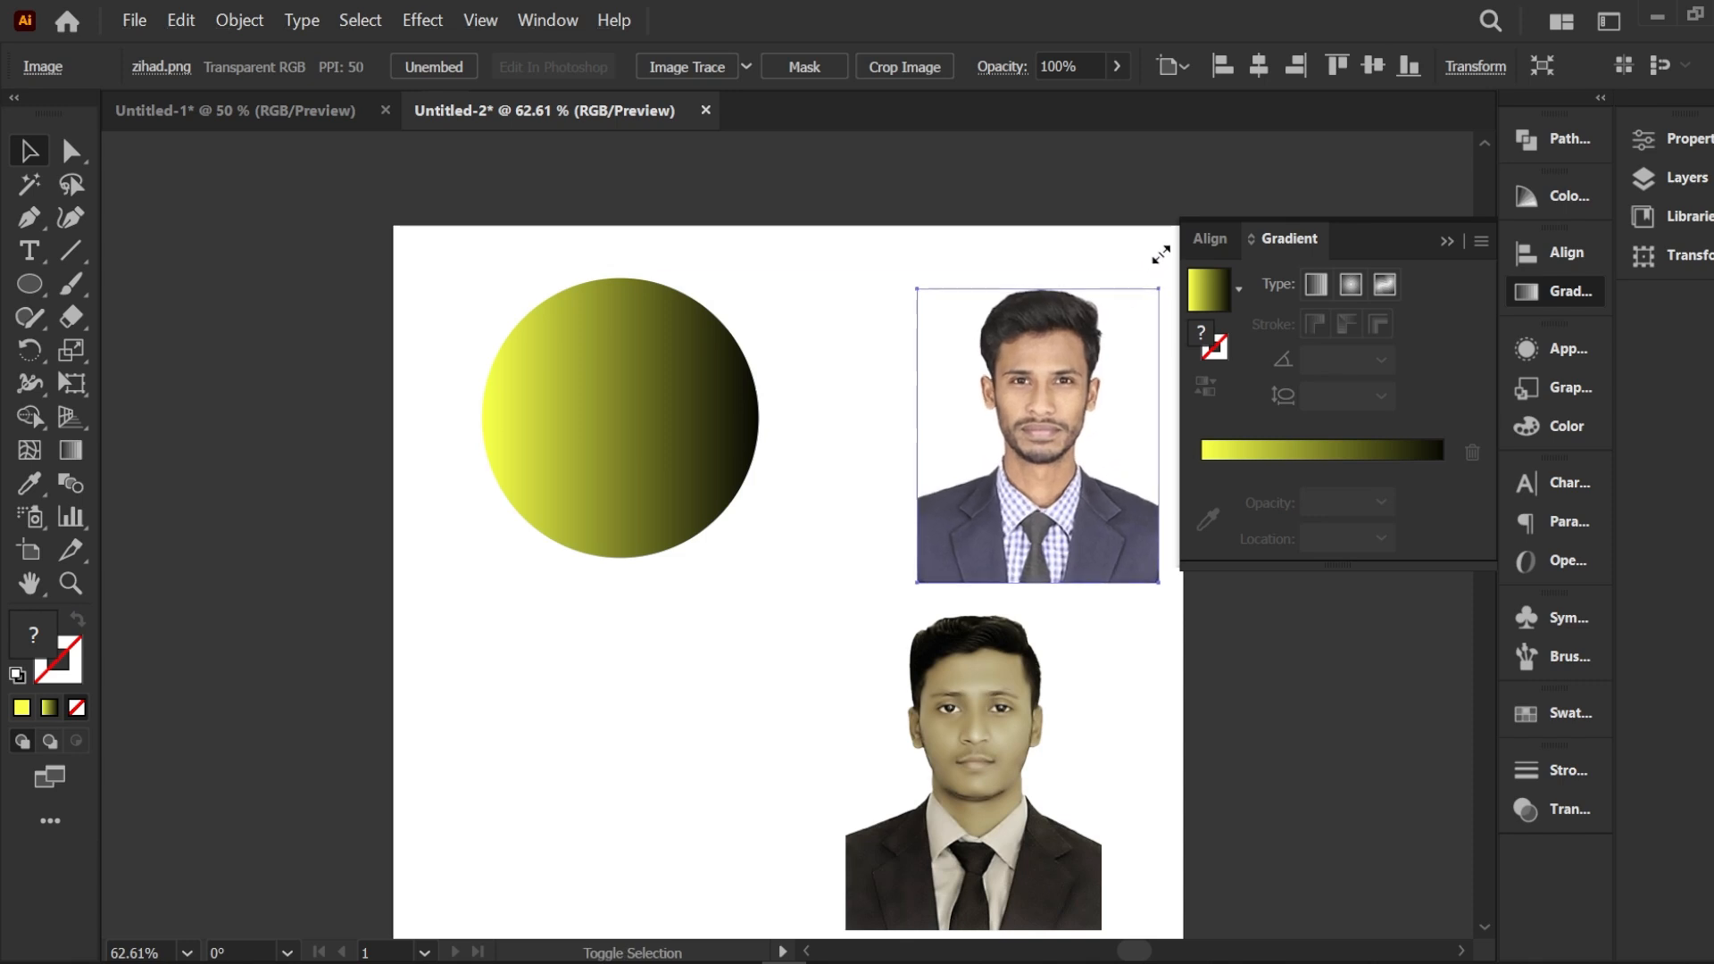
left_click_drag(1062, 445, 927, 392)
left_click_drag(614, 437, 601, 584)
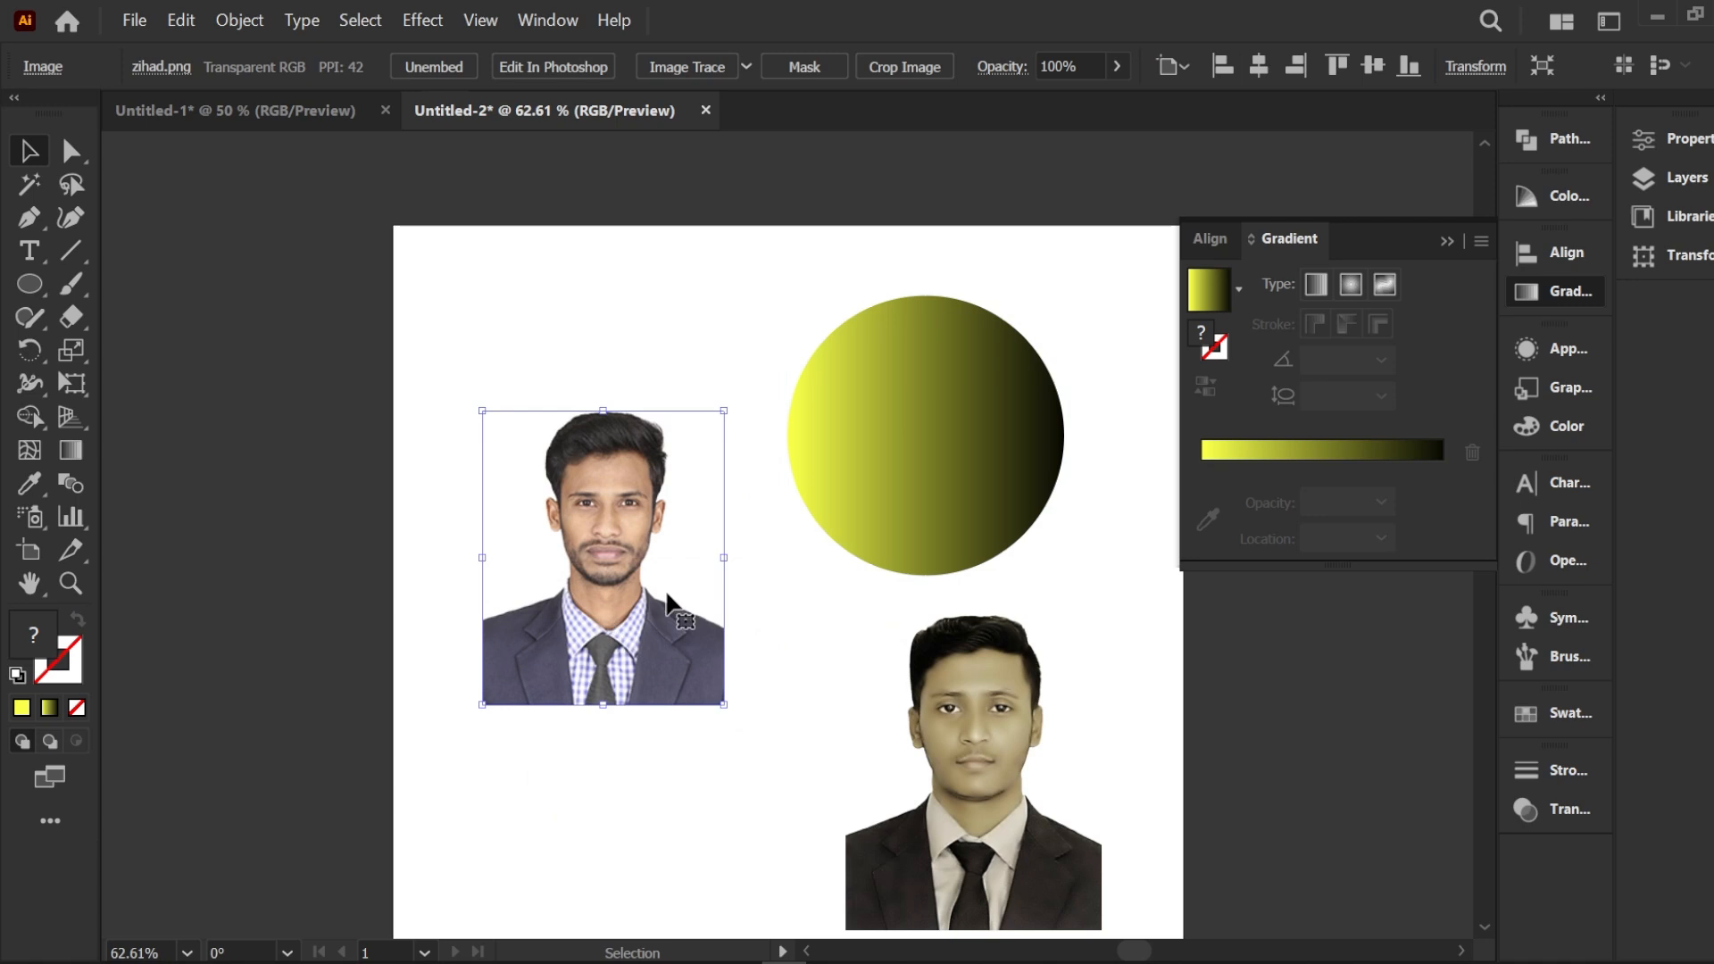
left_click_drag(725, 410, 767, 357)
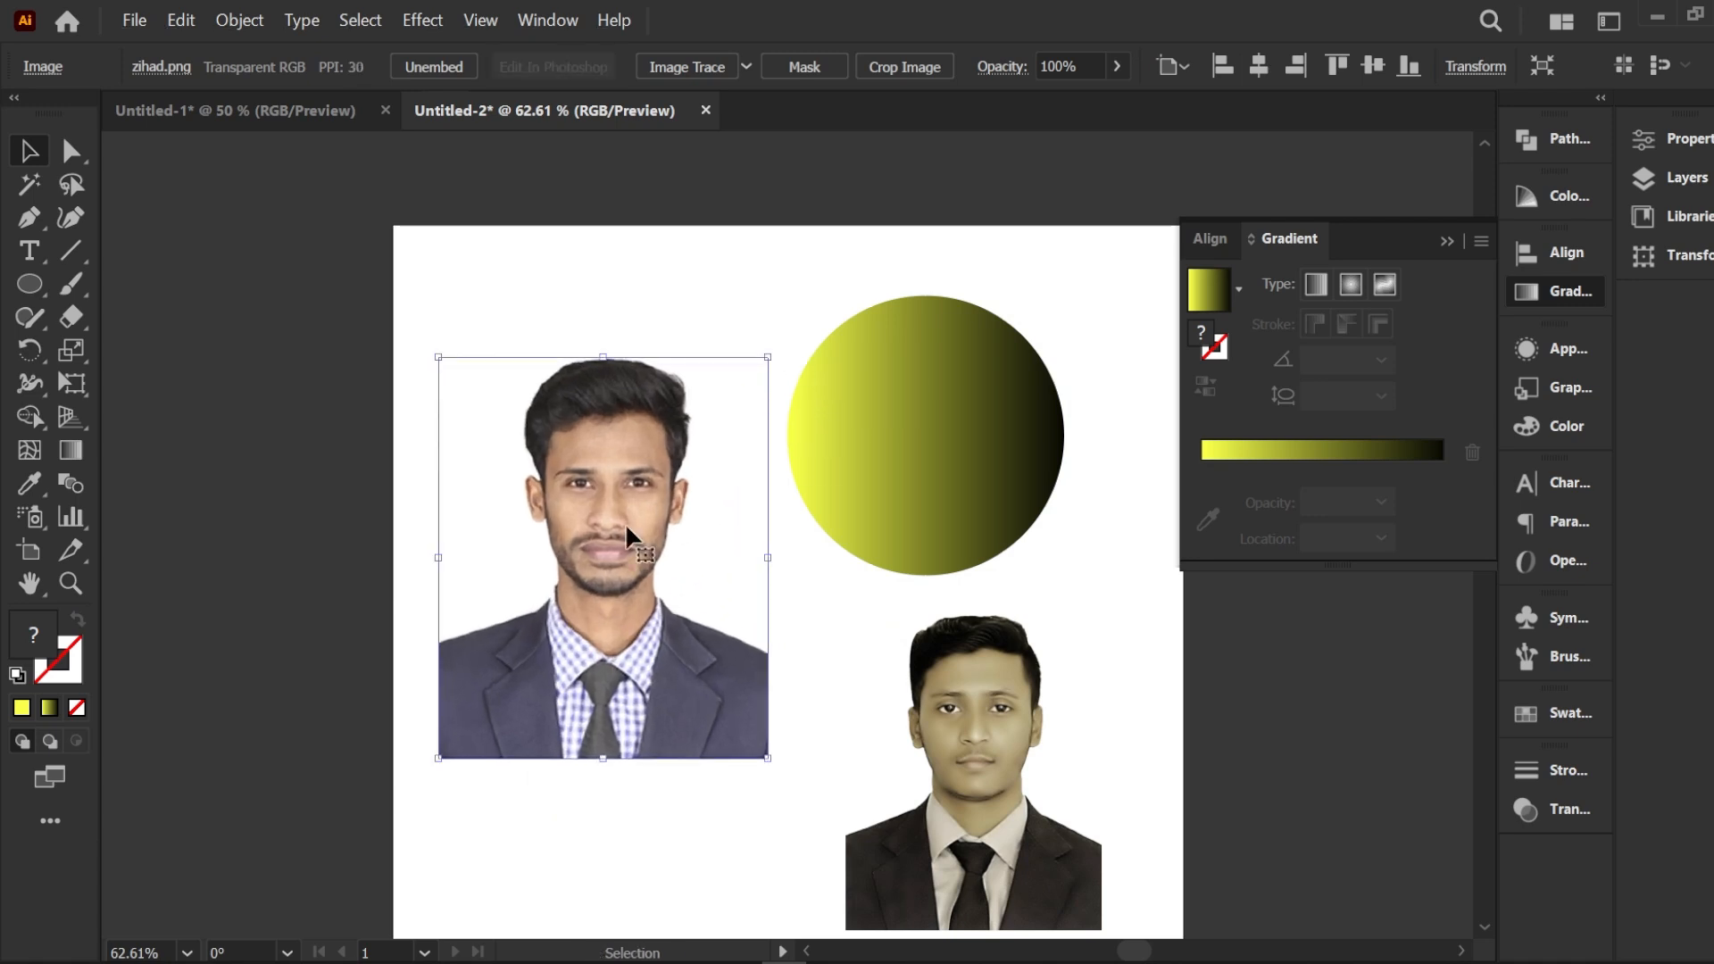
left_click_drag(625, 523, 657, 511)
Step: Place the gradient circle over the lower part of the enlarged portrait and centre the two horizontally
left_click(885, 409)
left_click_drag(885, 409, 667, 543)
left_click(870, 379)
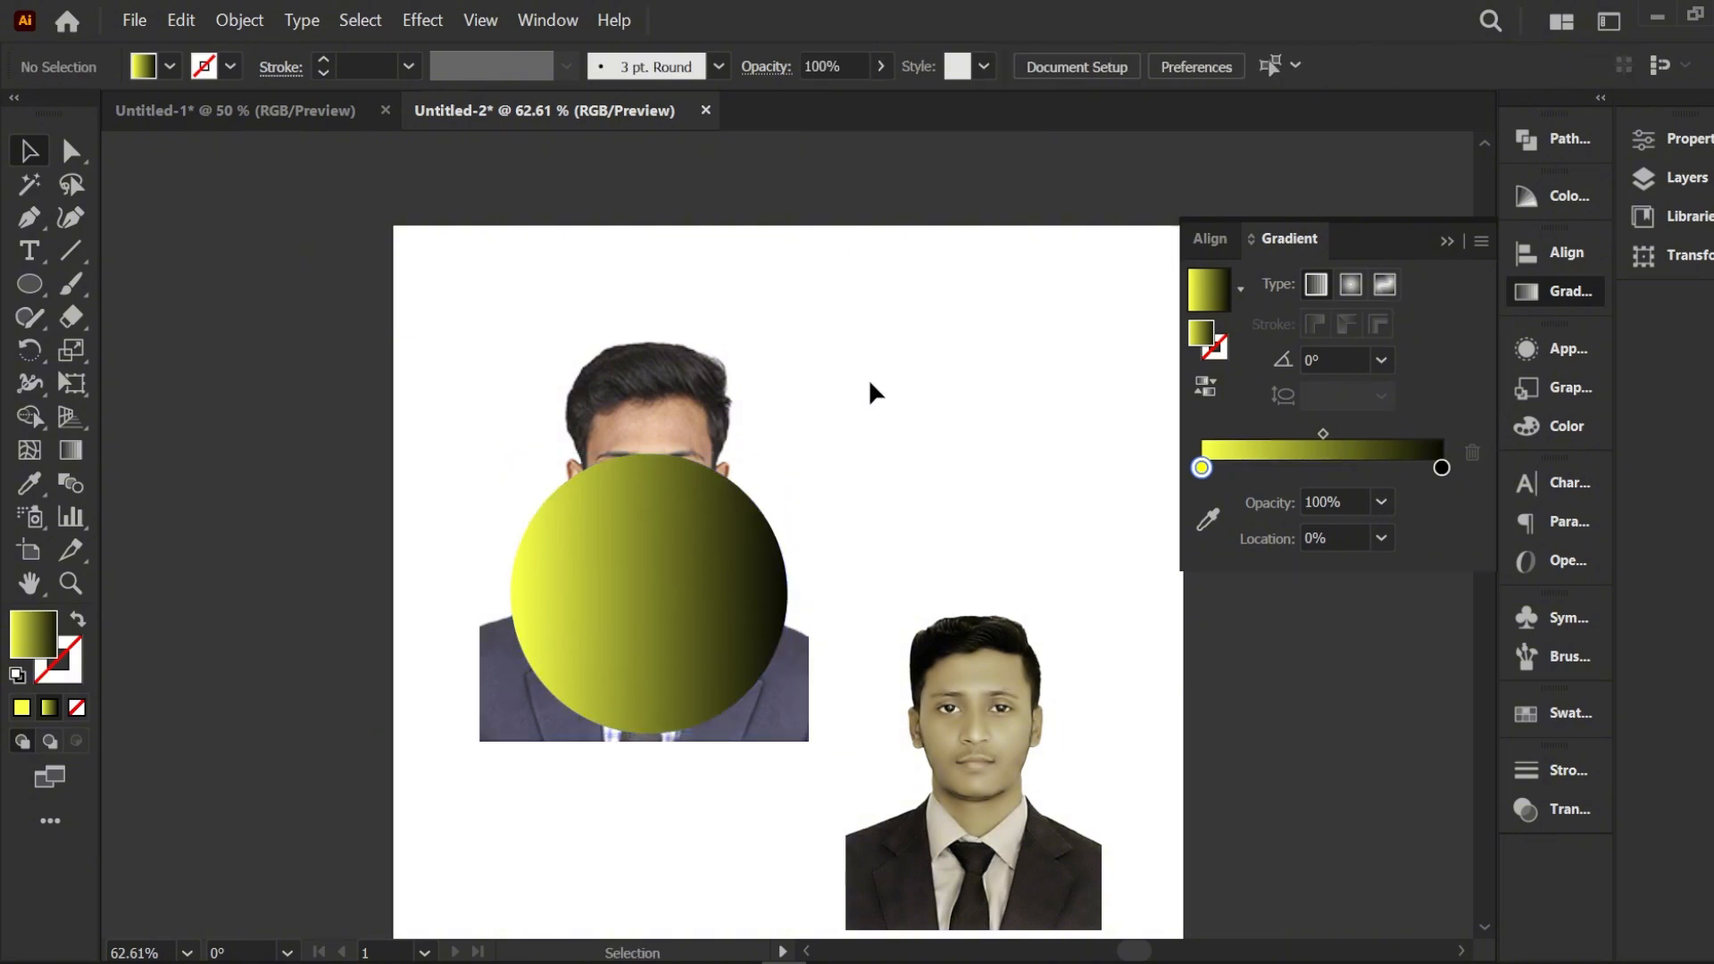
left_click_drag(582, 268, 705, 545)
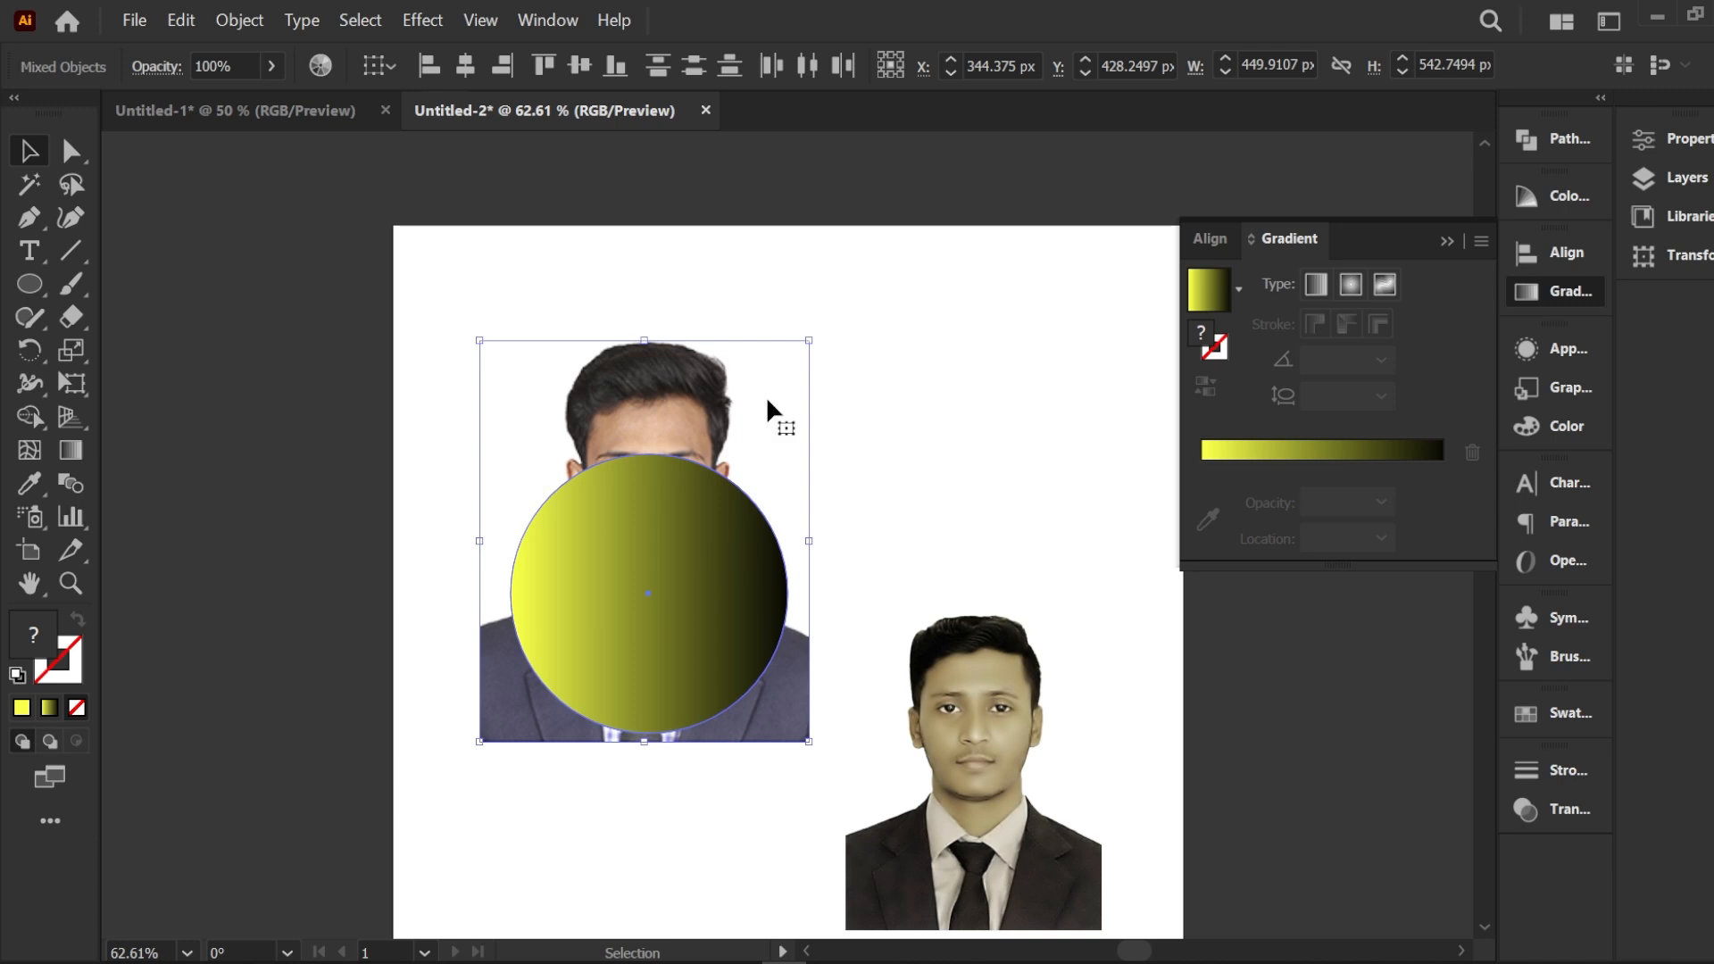
left_click(478, 68)
left_click(751, 261)
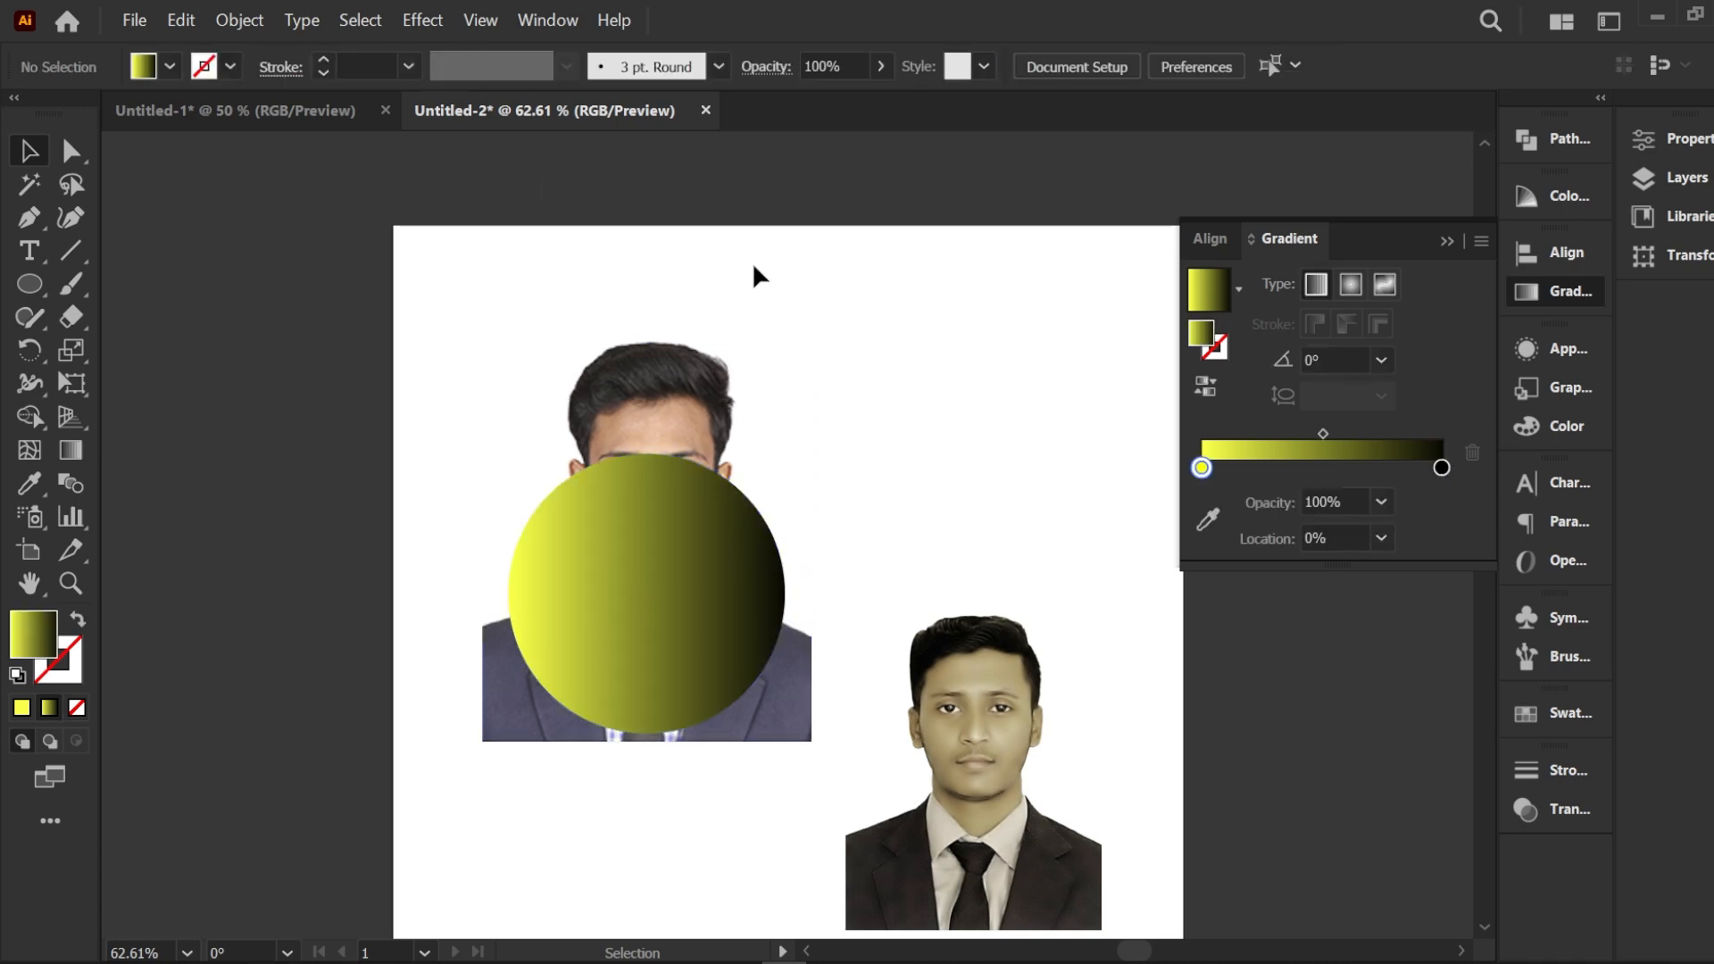
Step: Copy the gradient circle and paste the duplicate in front at the same place
left_click(651, 516)
key("ctrl+c")
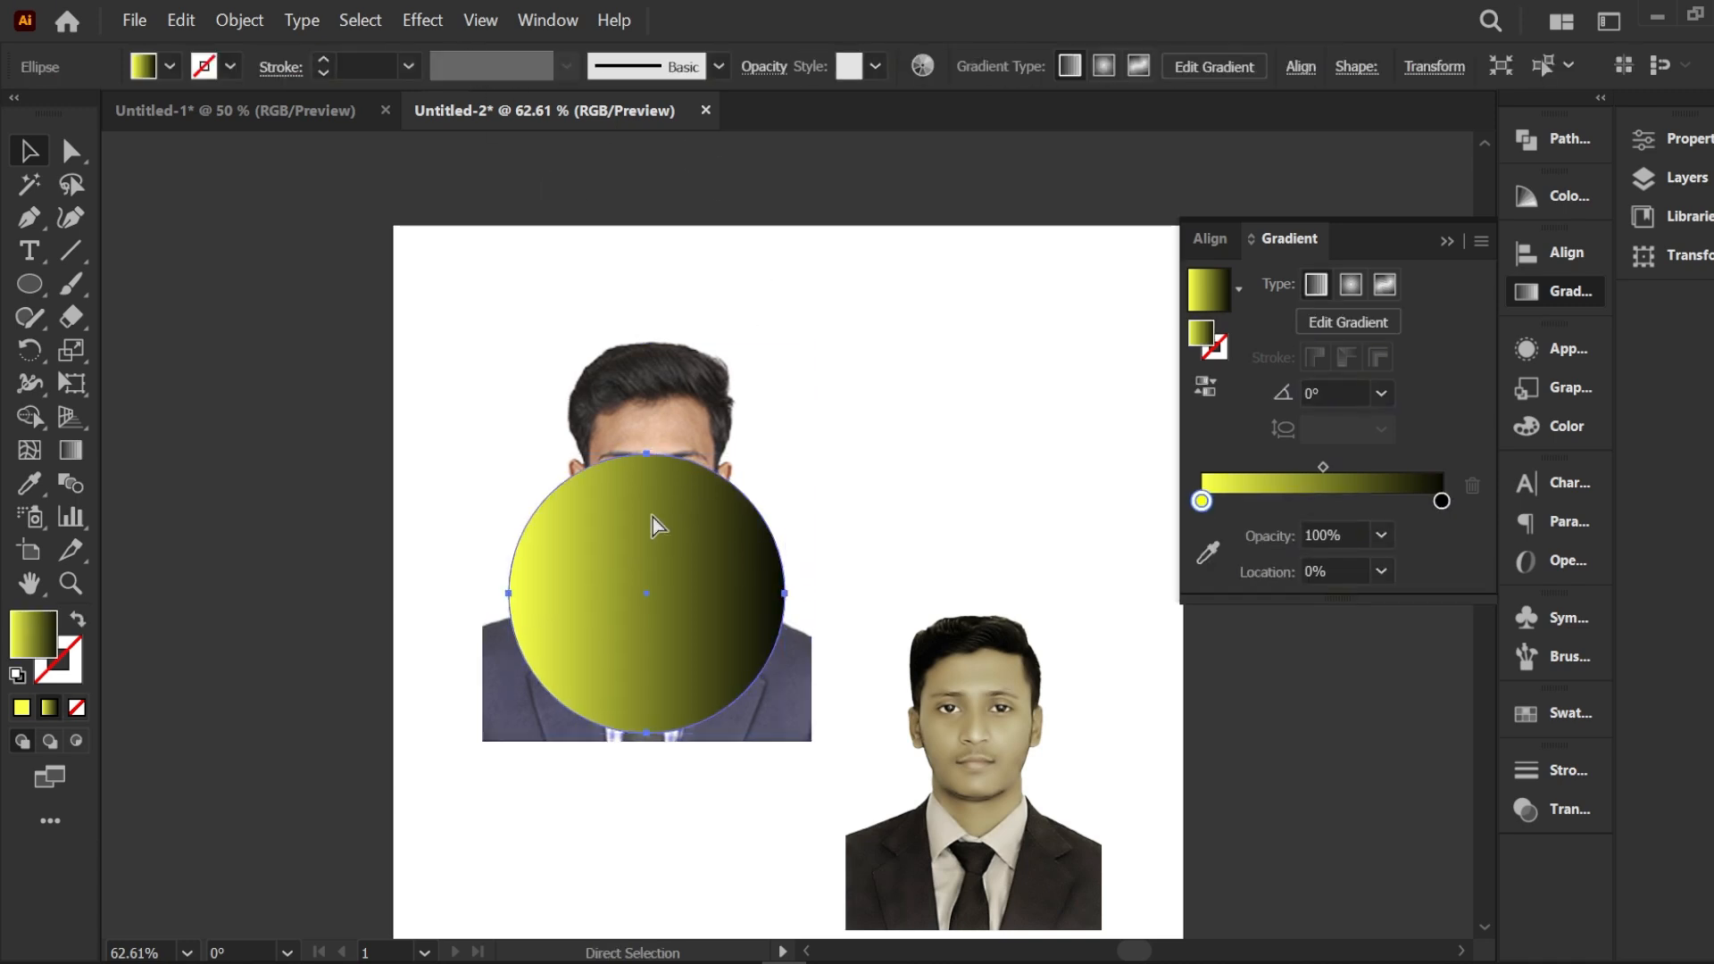
key("ctrl+f")
left_click(822, 348)
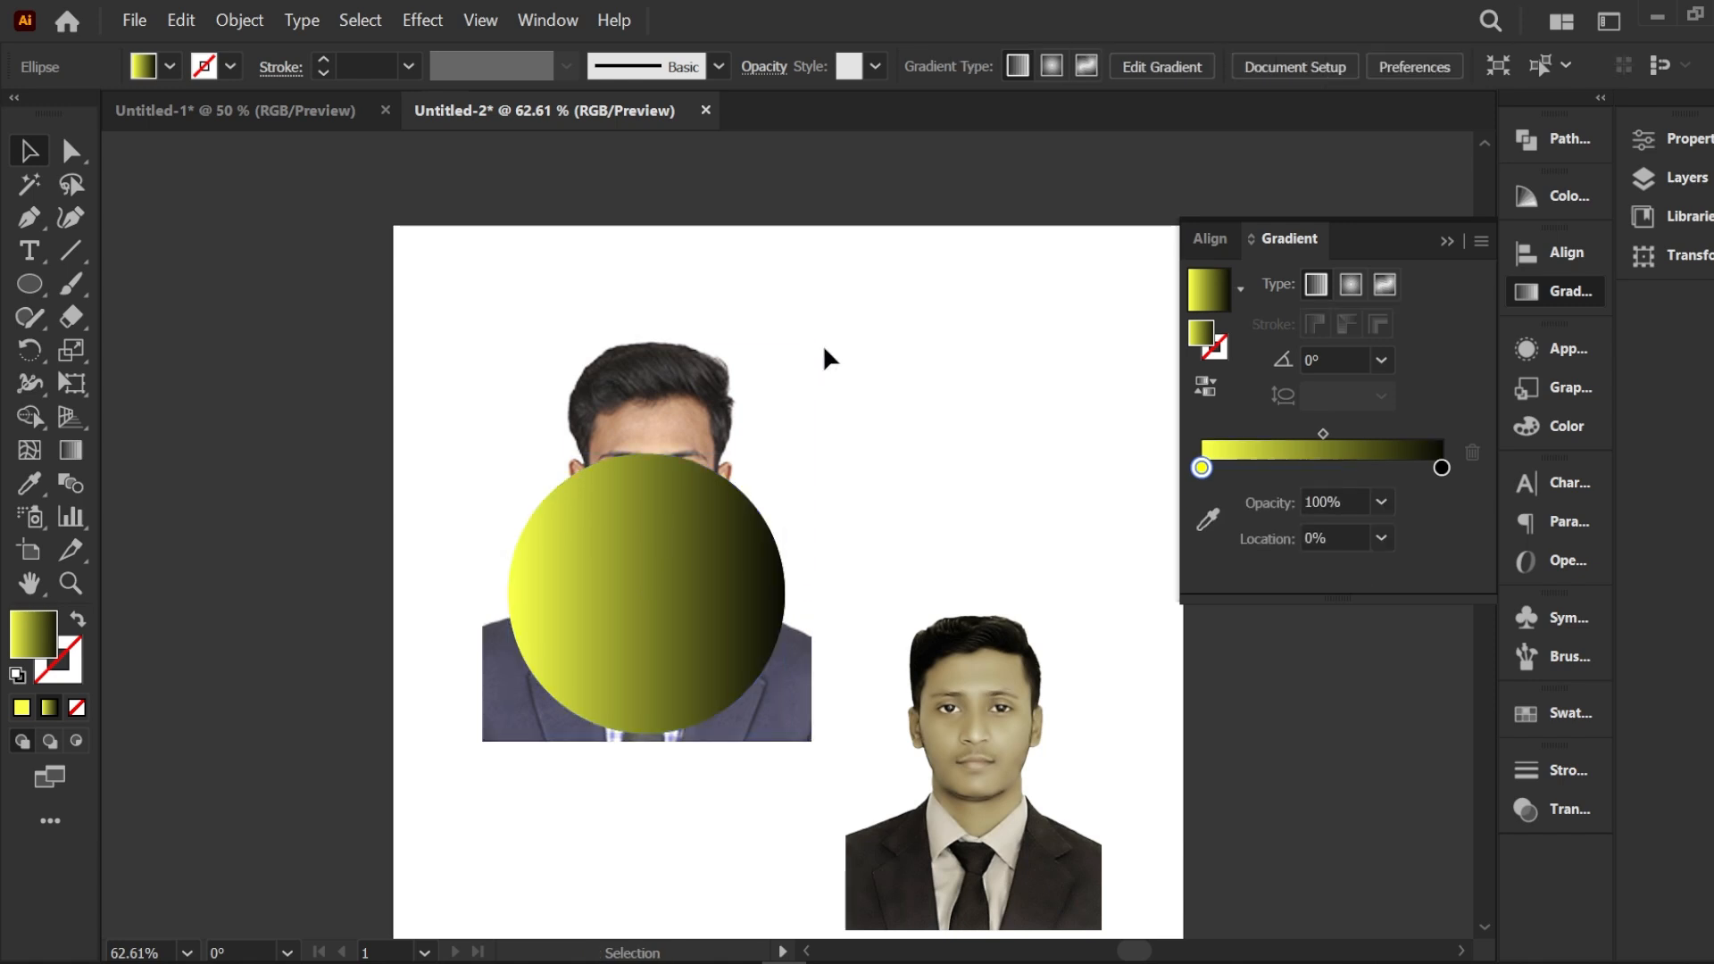
left_click(653, 523)
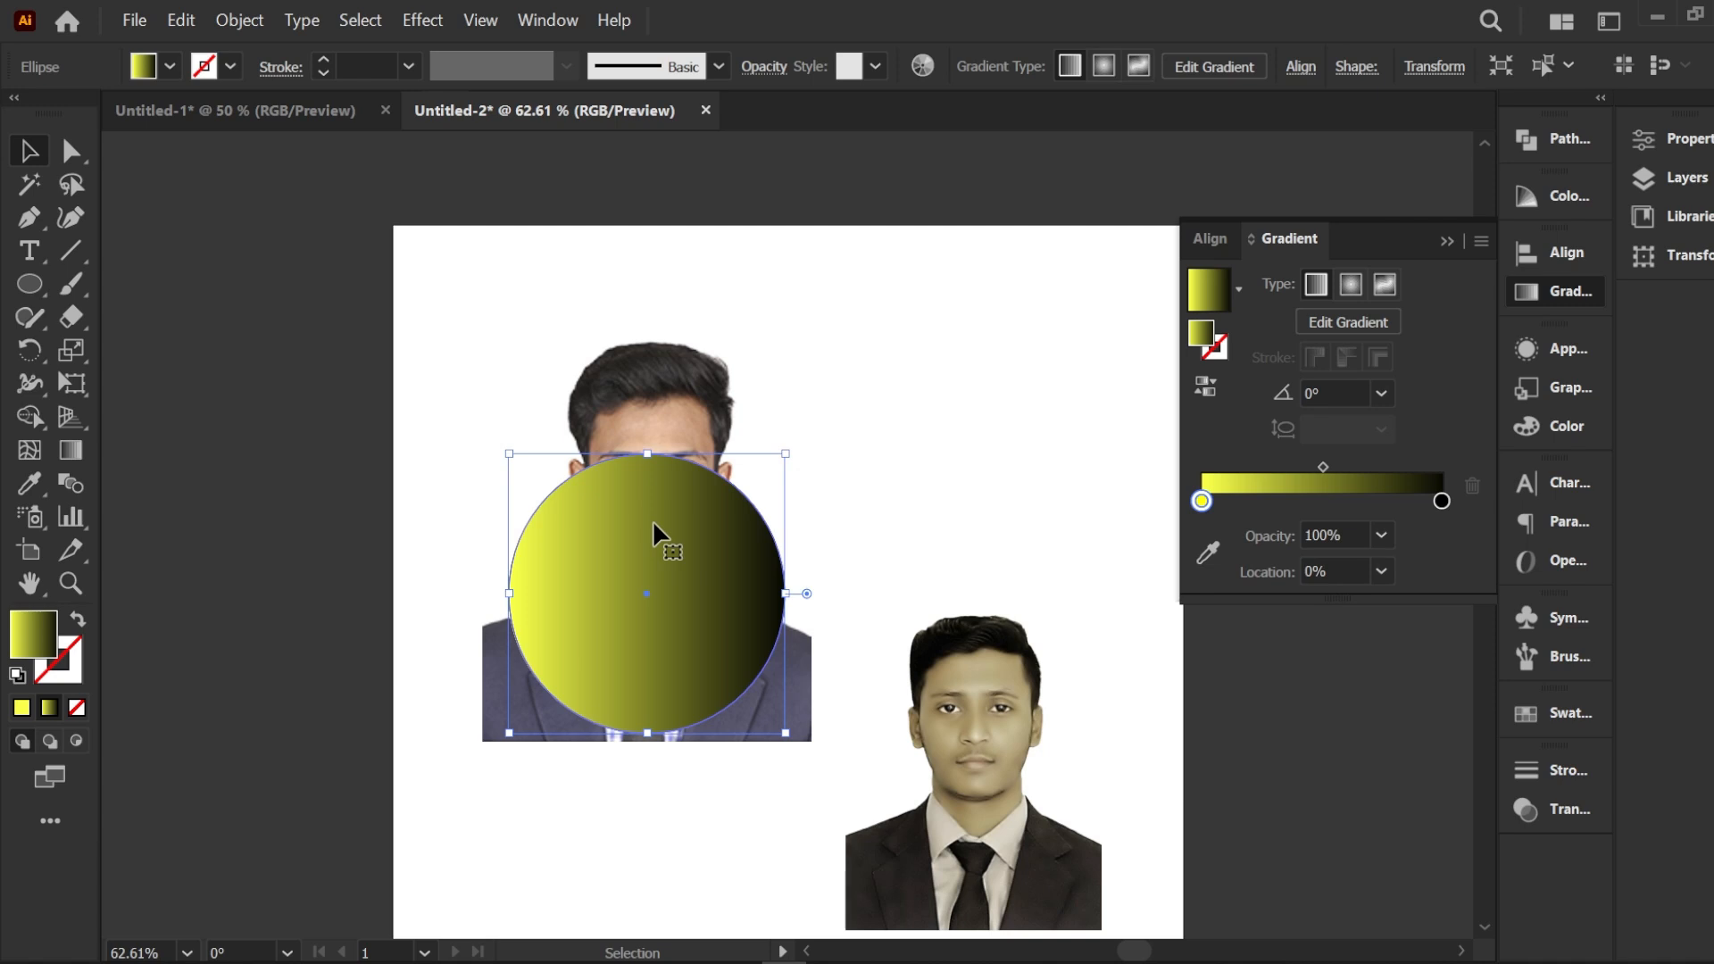
left_click(877, 377)
Step: Clip the blue-suited portrait to the front circle with a clipping mask
left_click(653, 521)
left_click(676, 406, "shift")
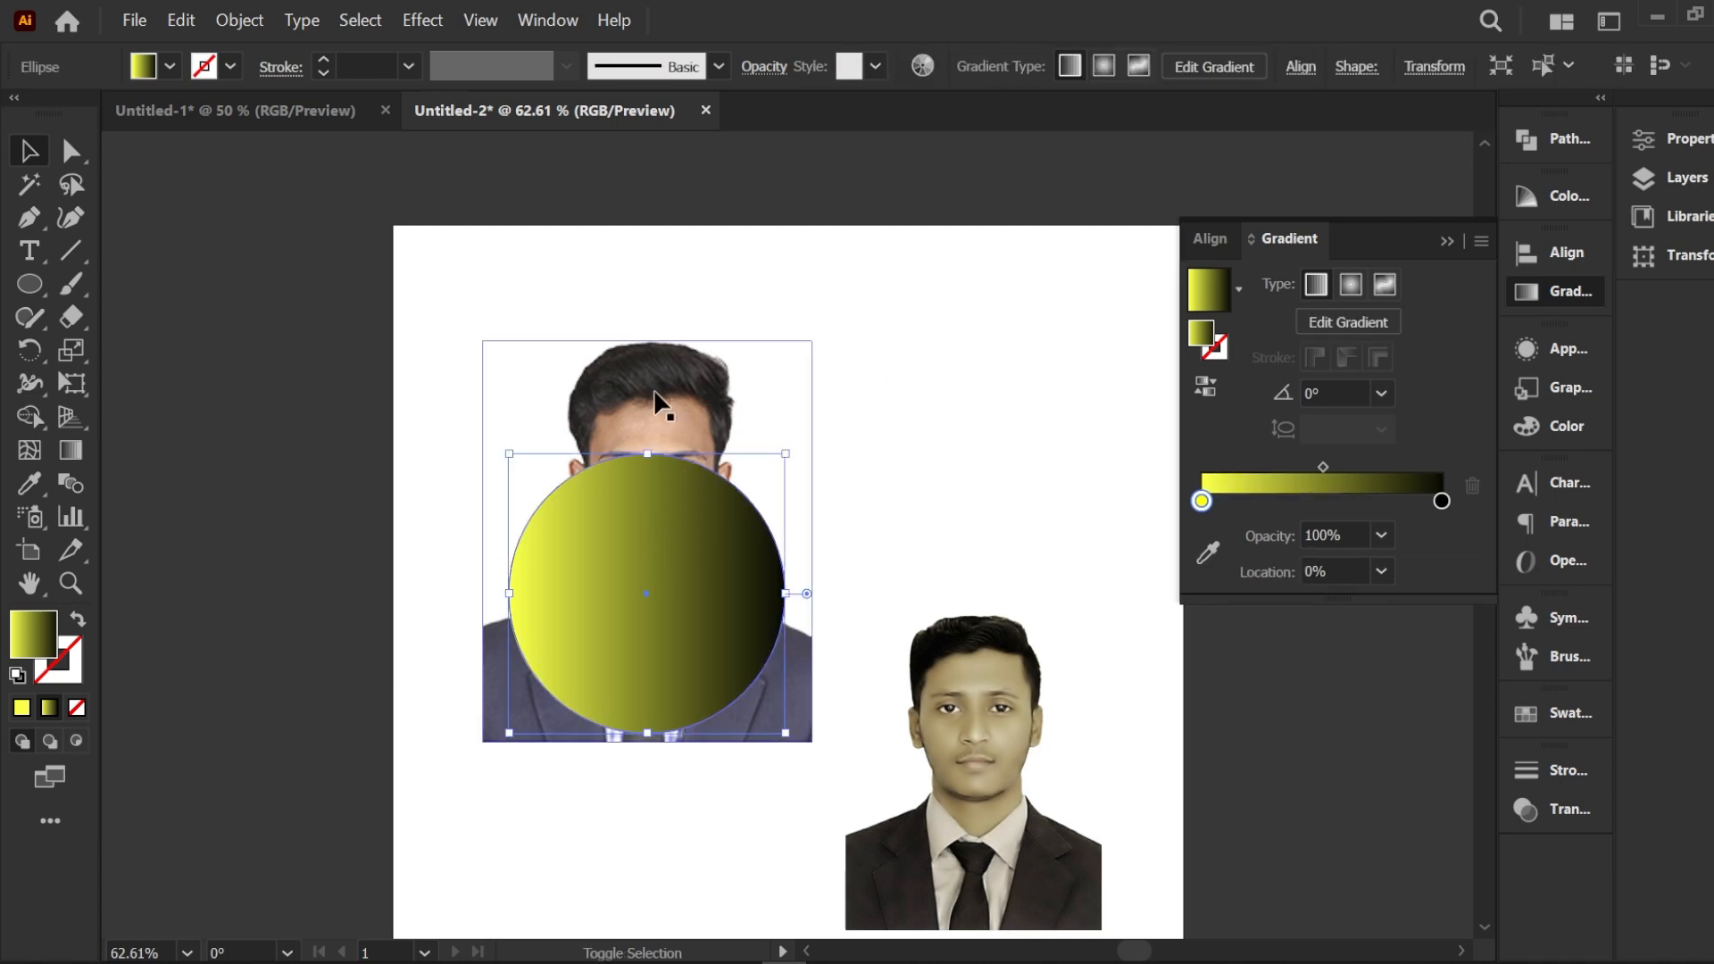
left_click(655, 392, "shift")
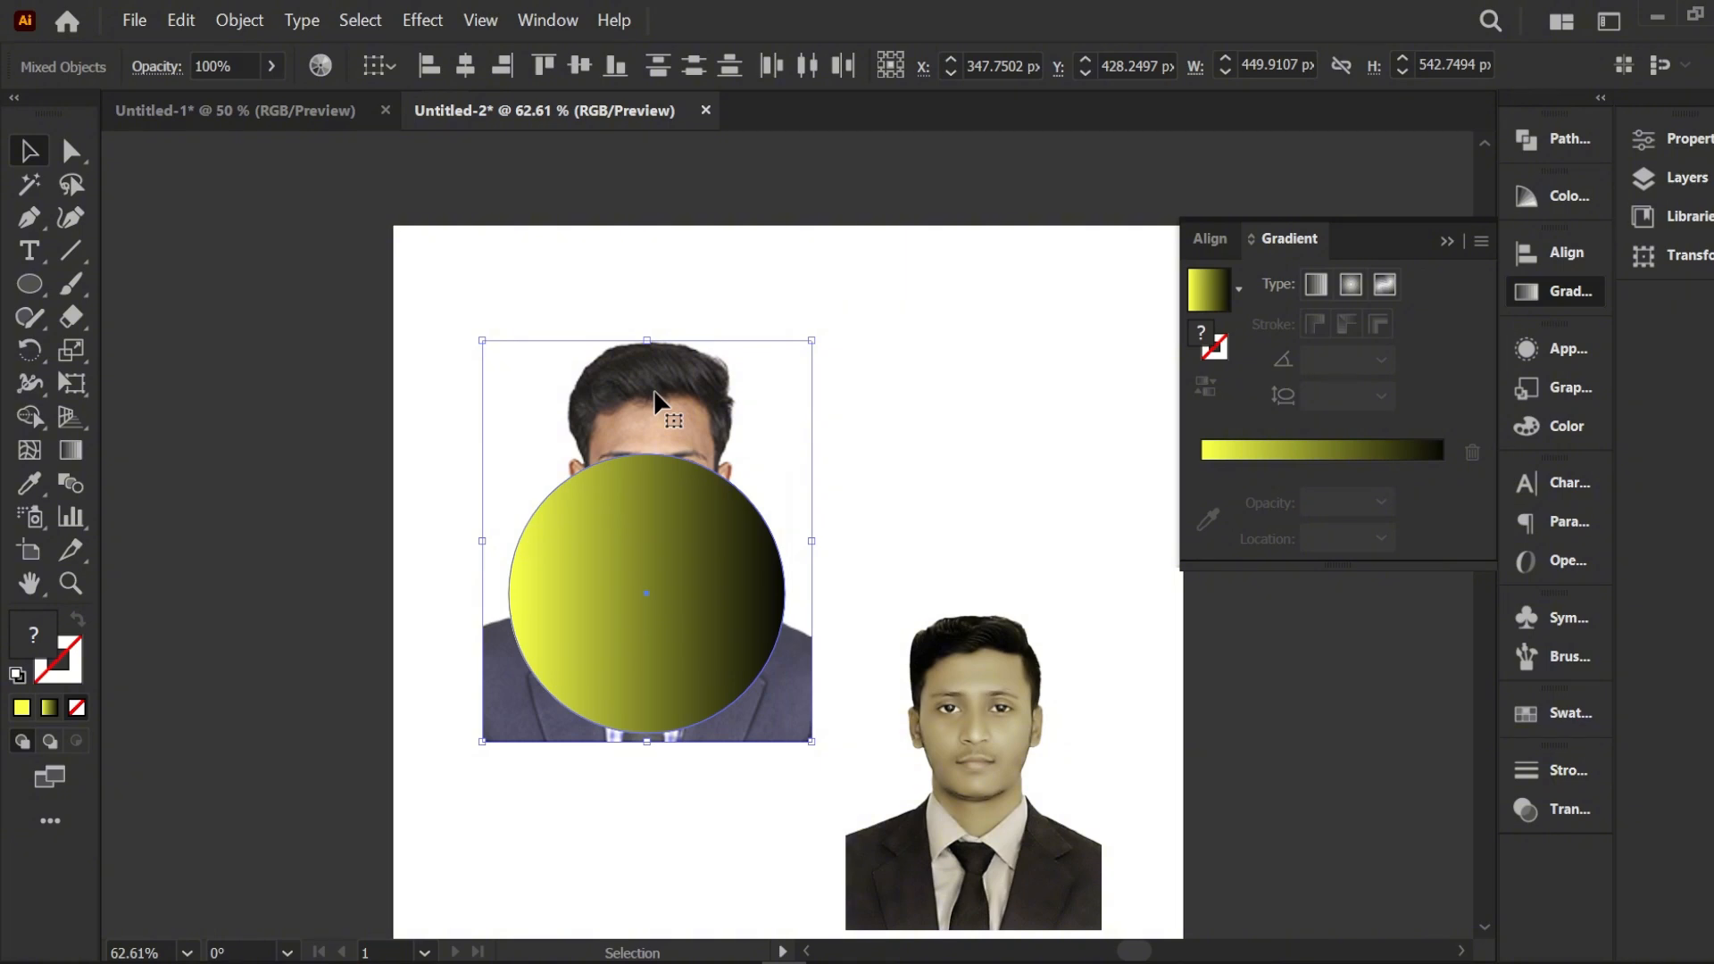
right_click(655, 395)
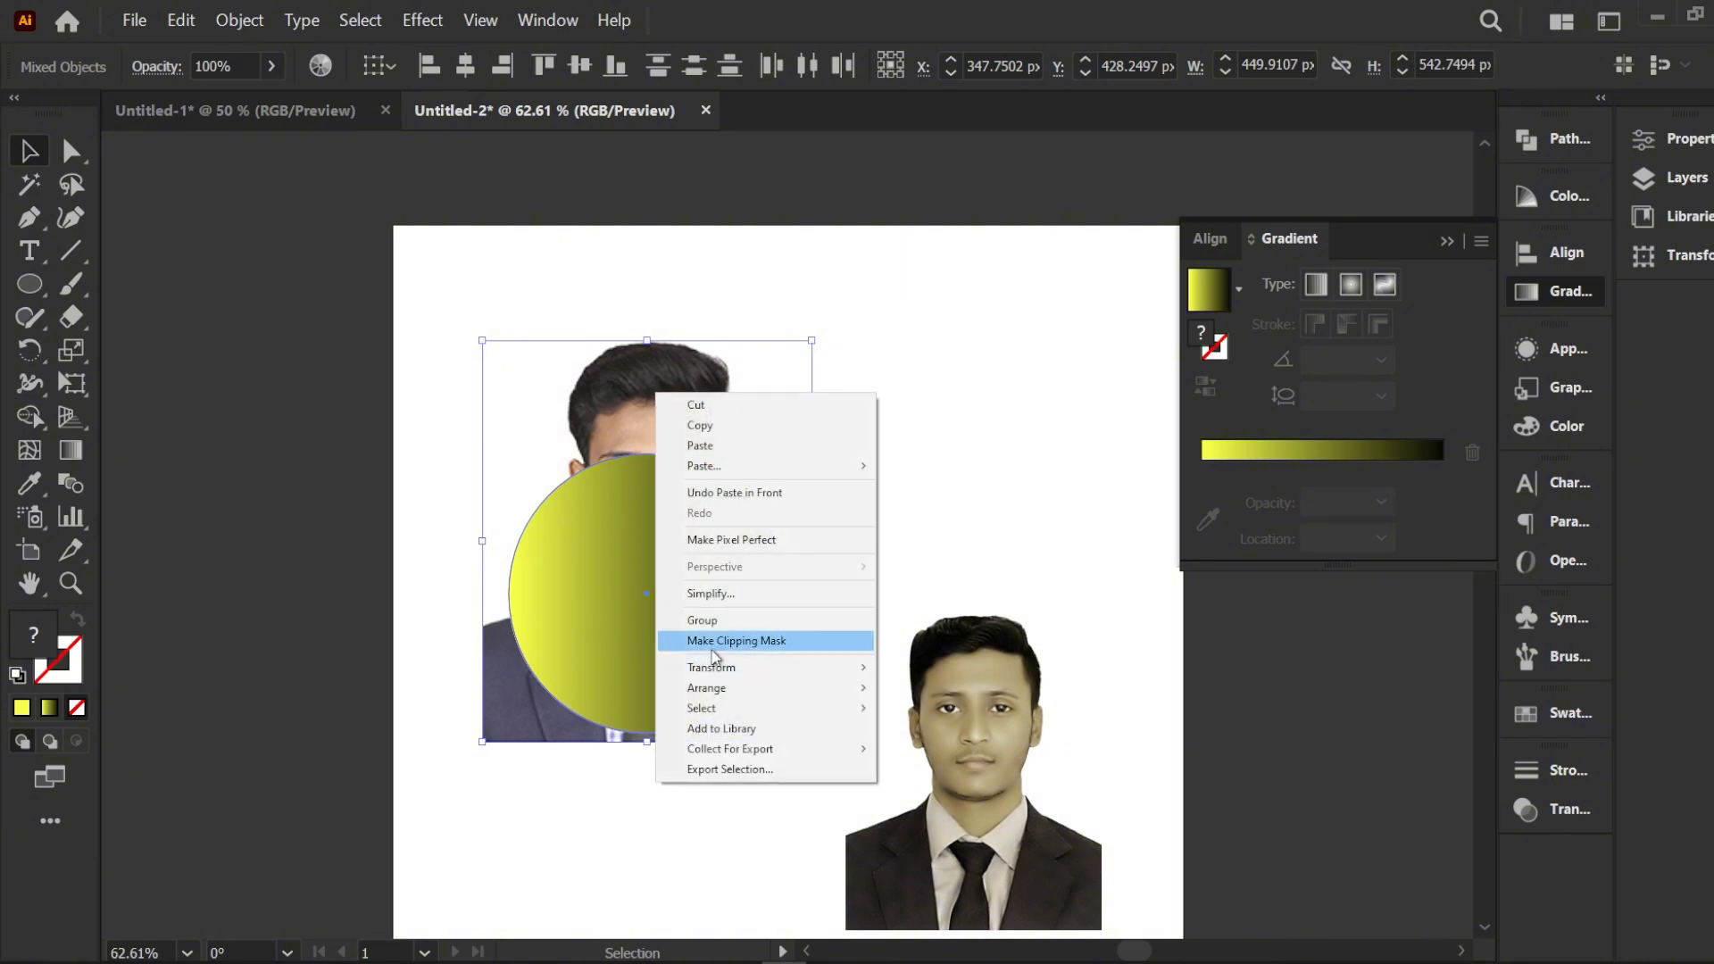
left_click(710, 640)
left_click(845, 451)
Step: Pull the circular clipping path's top anchor point well above the blue-suited man's hair to reveal his whole head
left_click(647, 526)
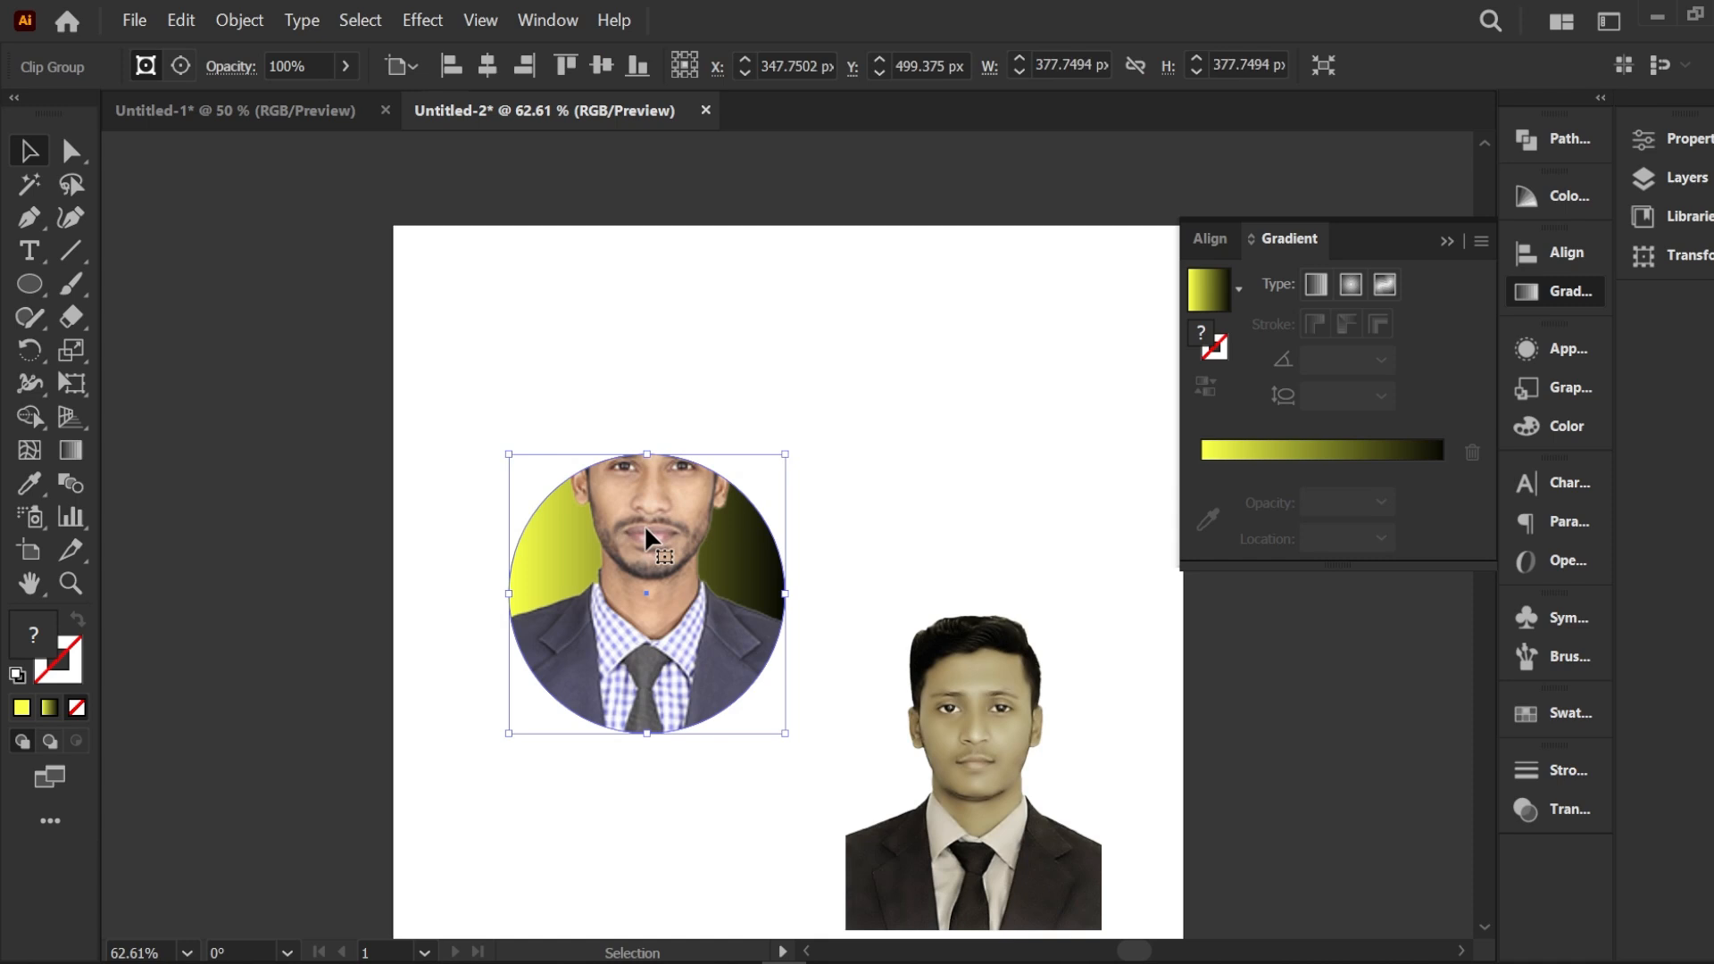
left_click(77, 158)
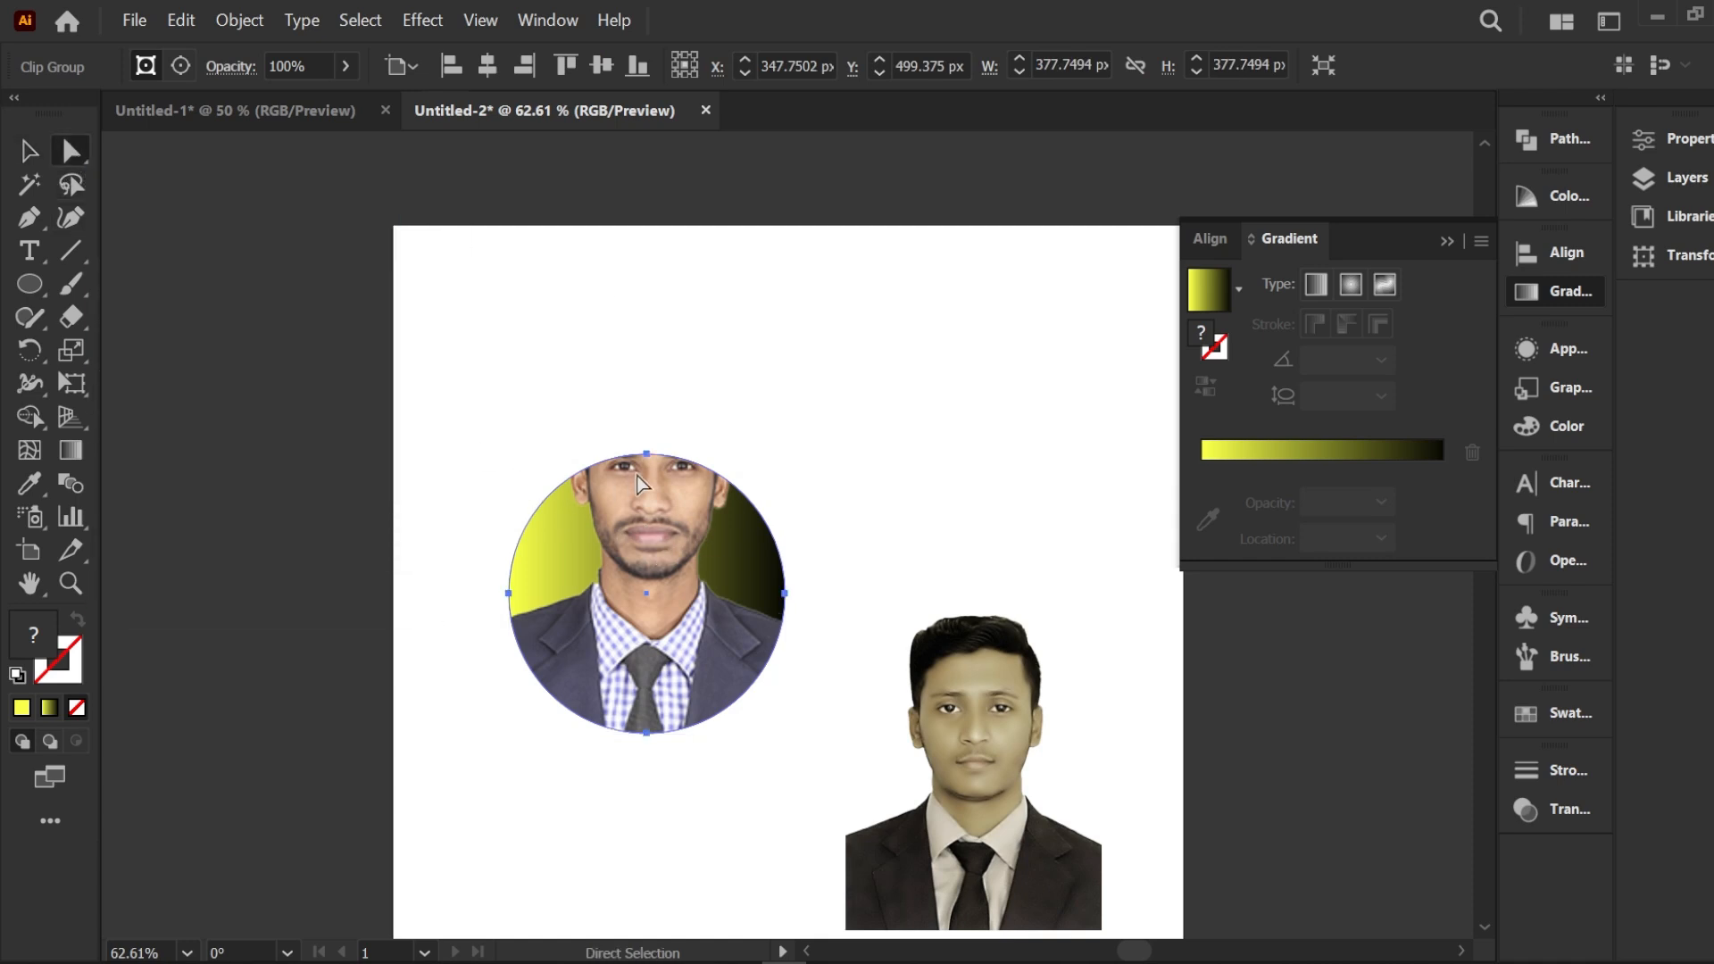
left_click_drag(647, 454, 653, 272)
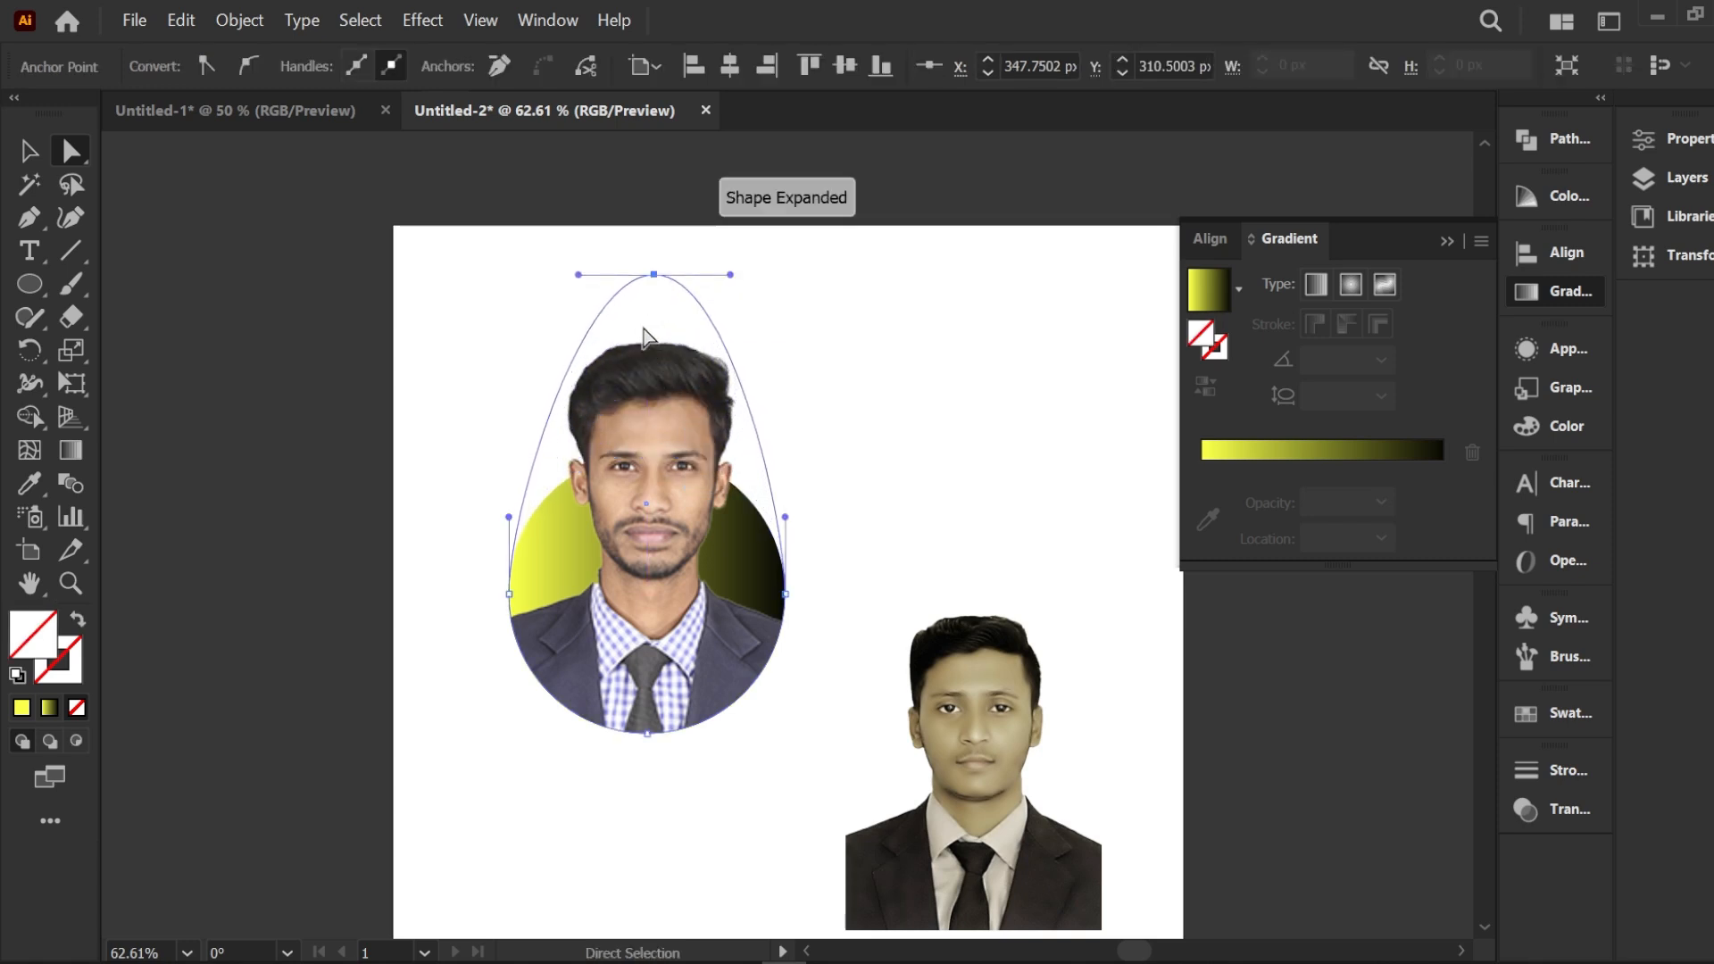
left_click(855, 389)
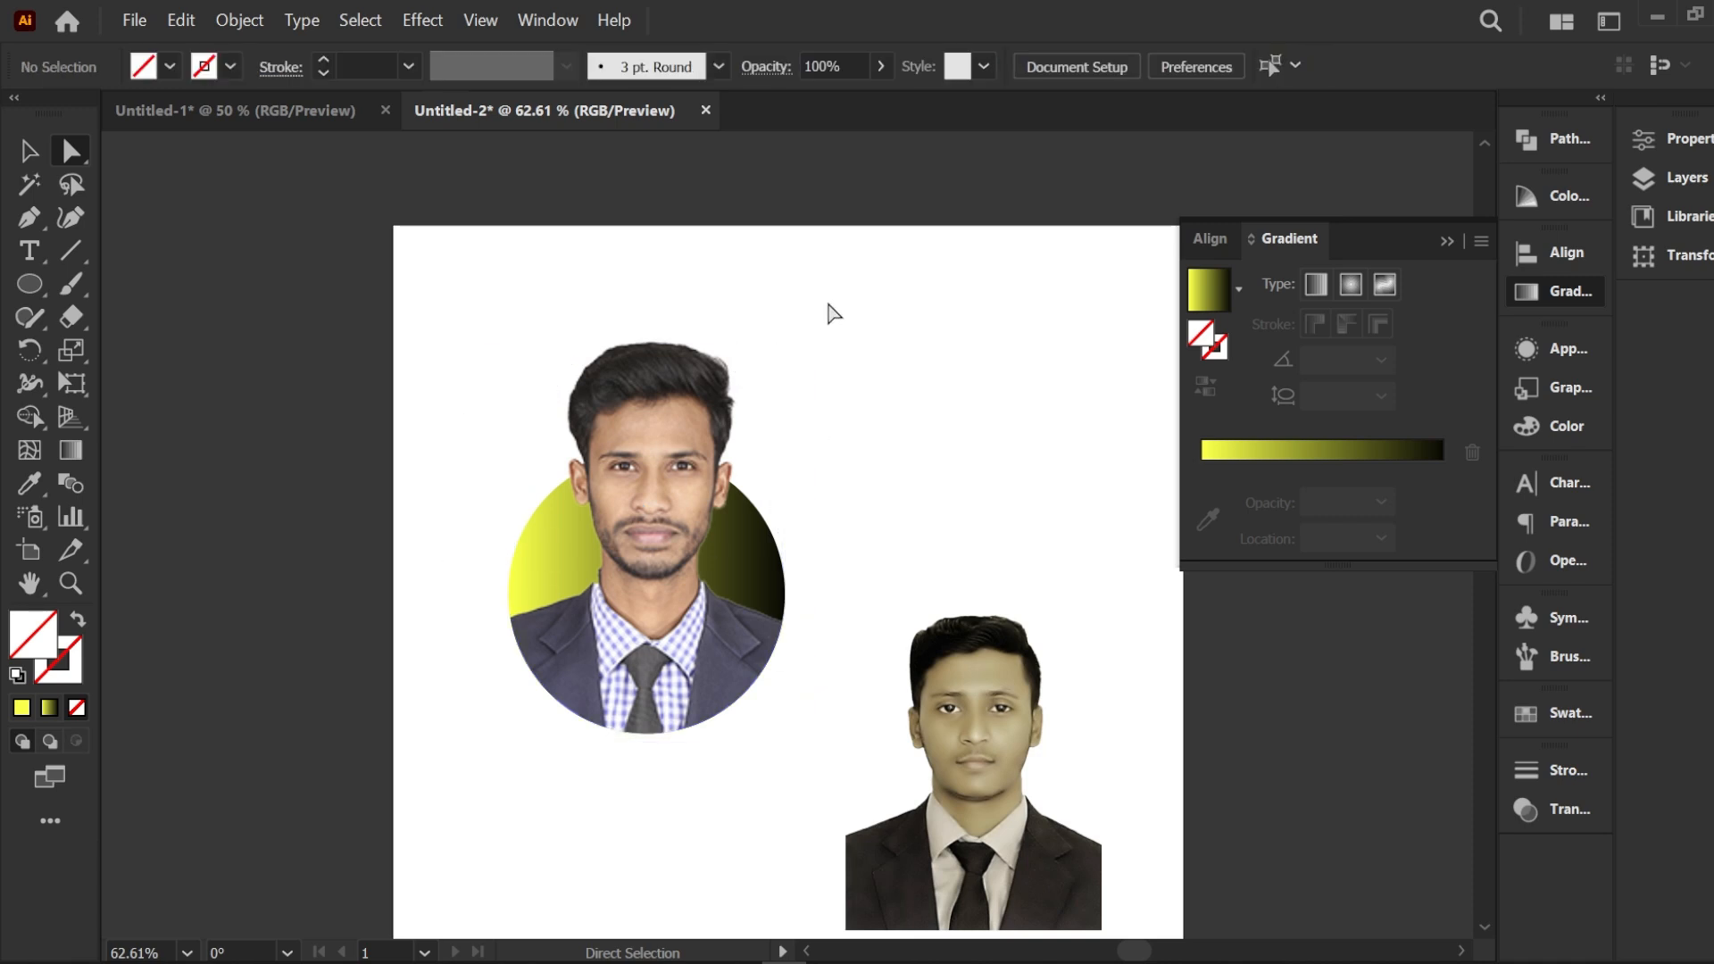
Step: Move the pop-out portrait with its circle to the artboard's upper right and the black-suited portrait to its upper left
left_click(45, 153)
left_click_drag(457, 317, 789, 738)
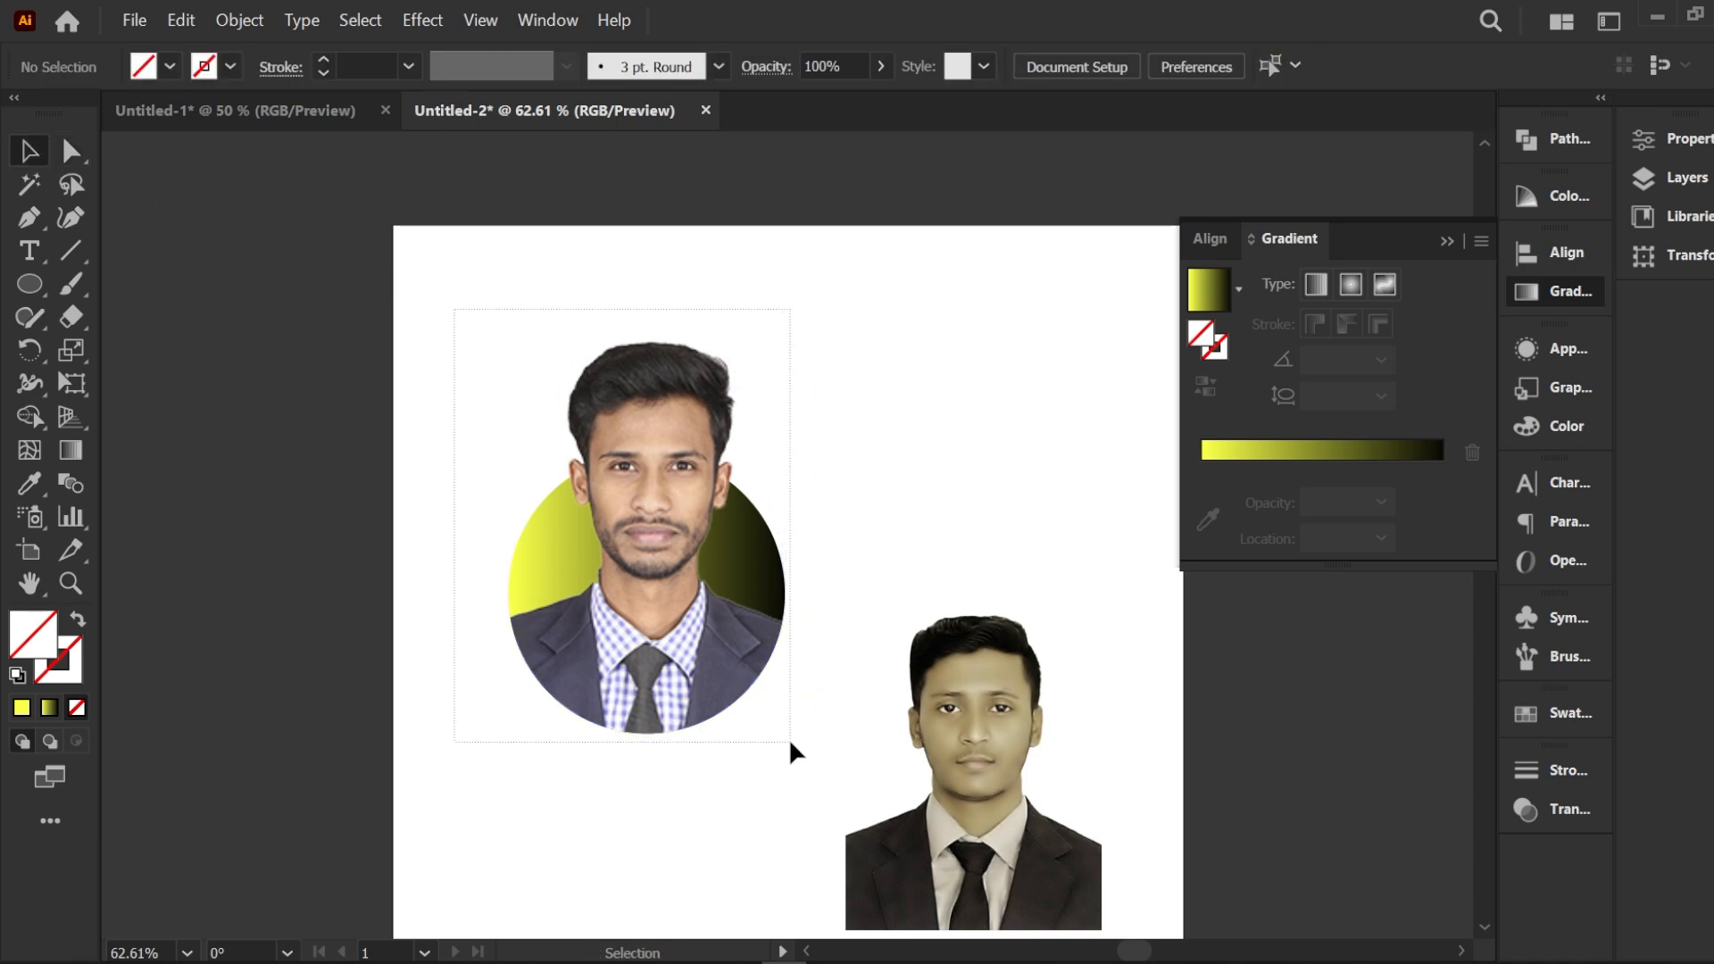
key("ctrl+shift+a")
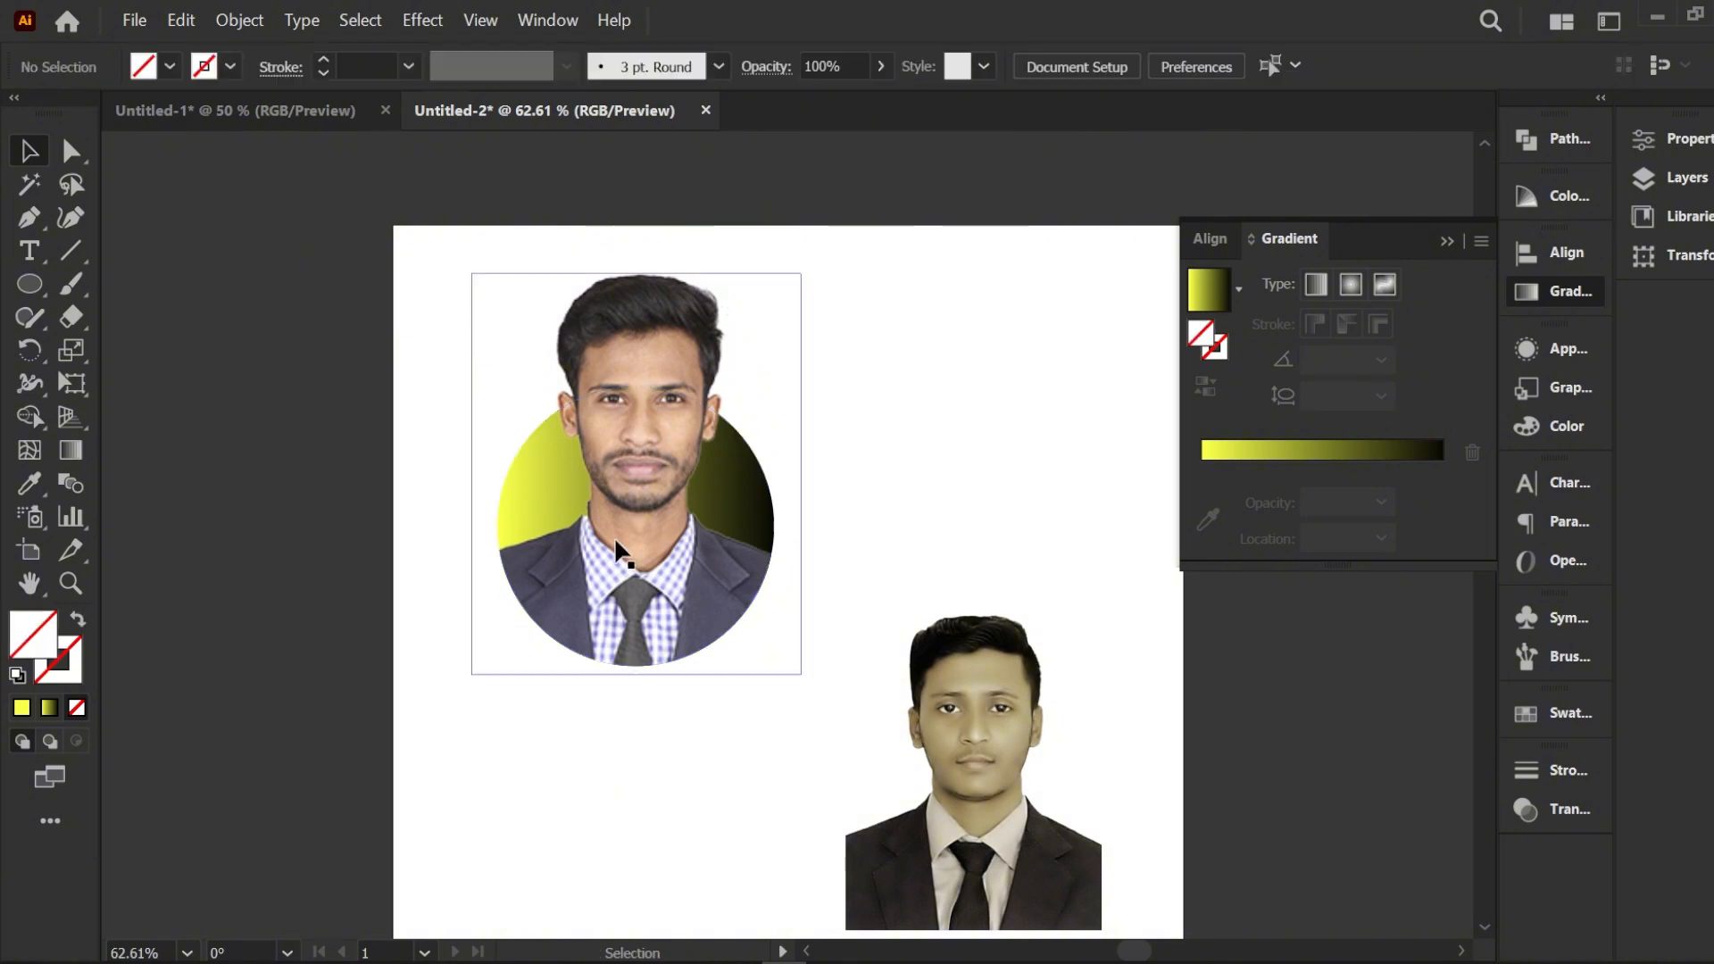
left_click_drag(614, 537, 907, 511)
left_click(995, 752)
left_click_drag(994, 752, 578, 421)
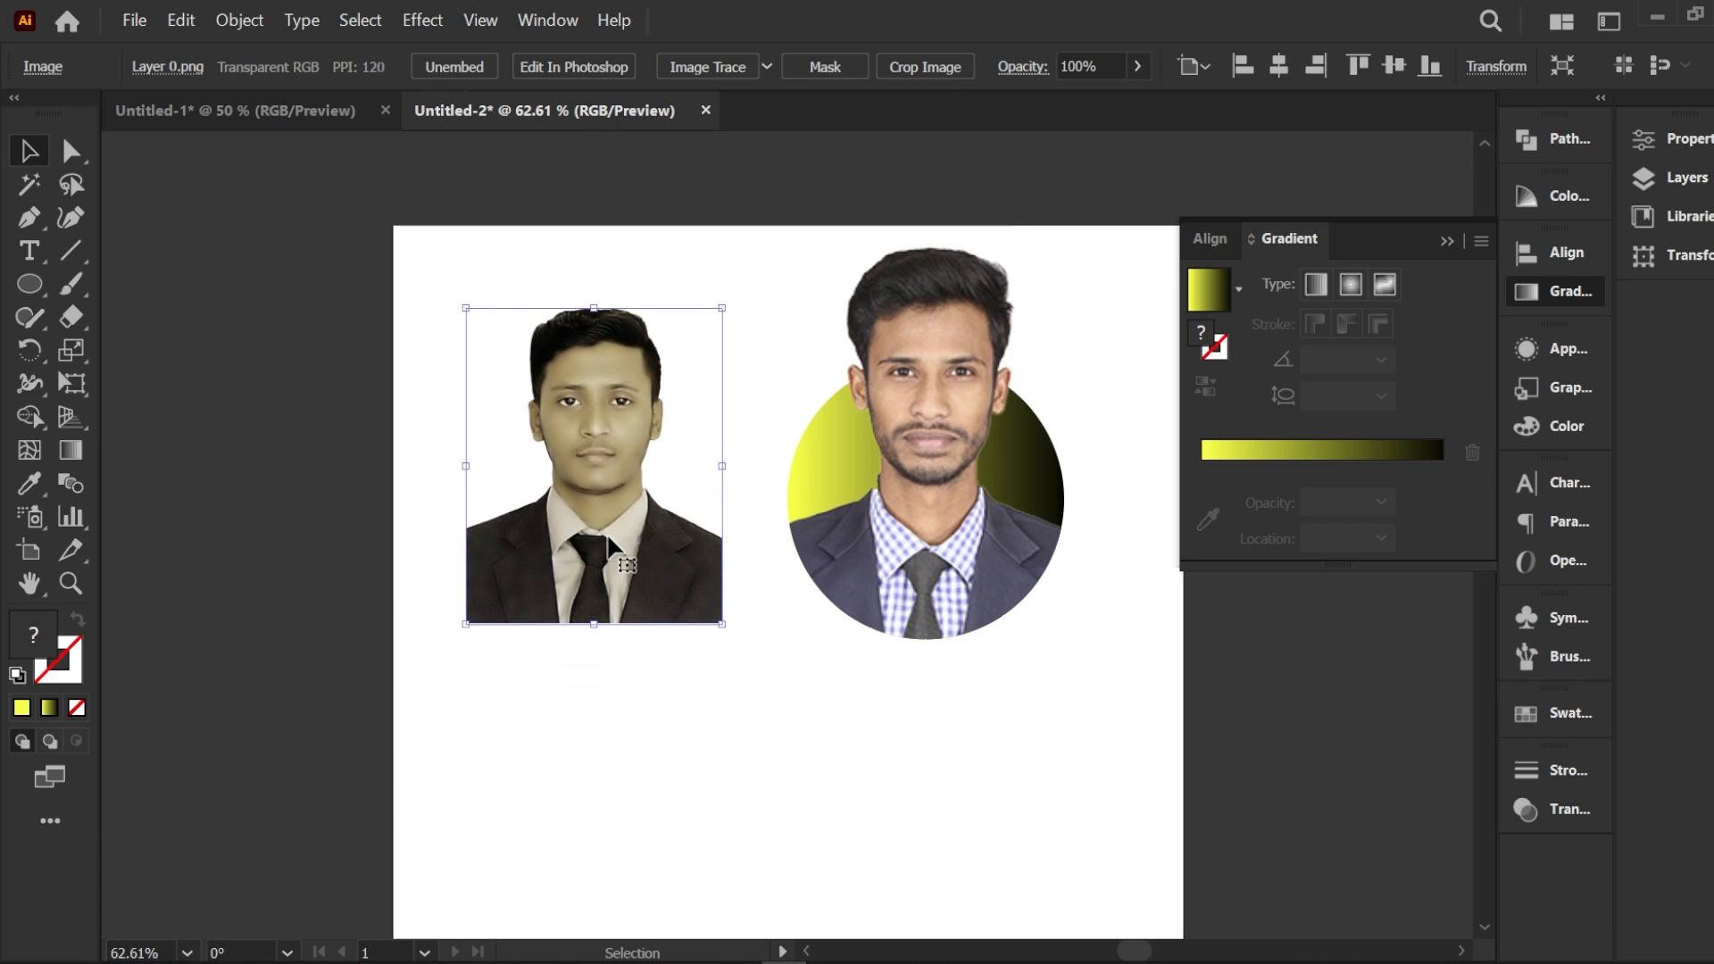
Step: Draw an ellipse about 504 × 319 px, fill it with the yellow-to-black gradient, and place it over the black-suited portrait's lower part
left_click_drag(30, 284, 146, 350)
mouse_move(626, 737)
left_mouse_down()
mouse_move(872, 834)
mouse_move(995, 925)
left_mouse_up()
left_click(29, 151)
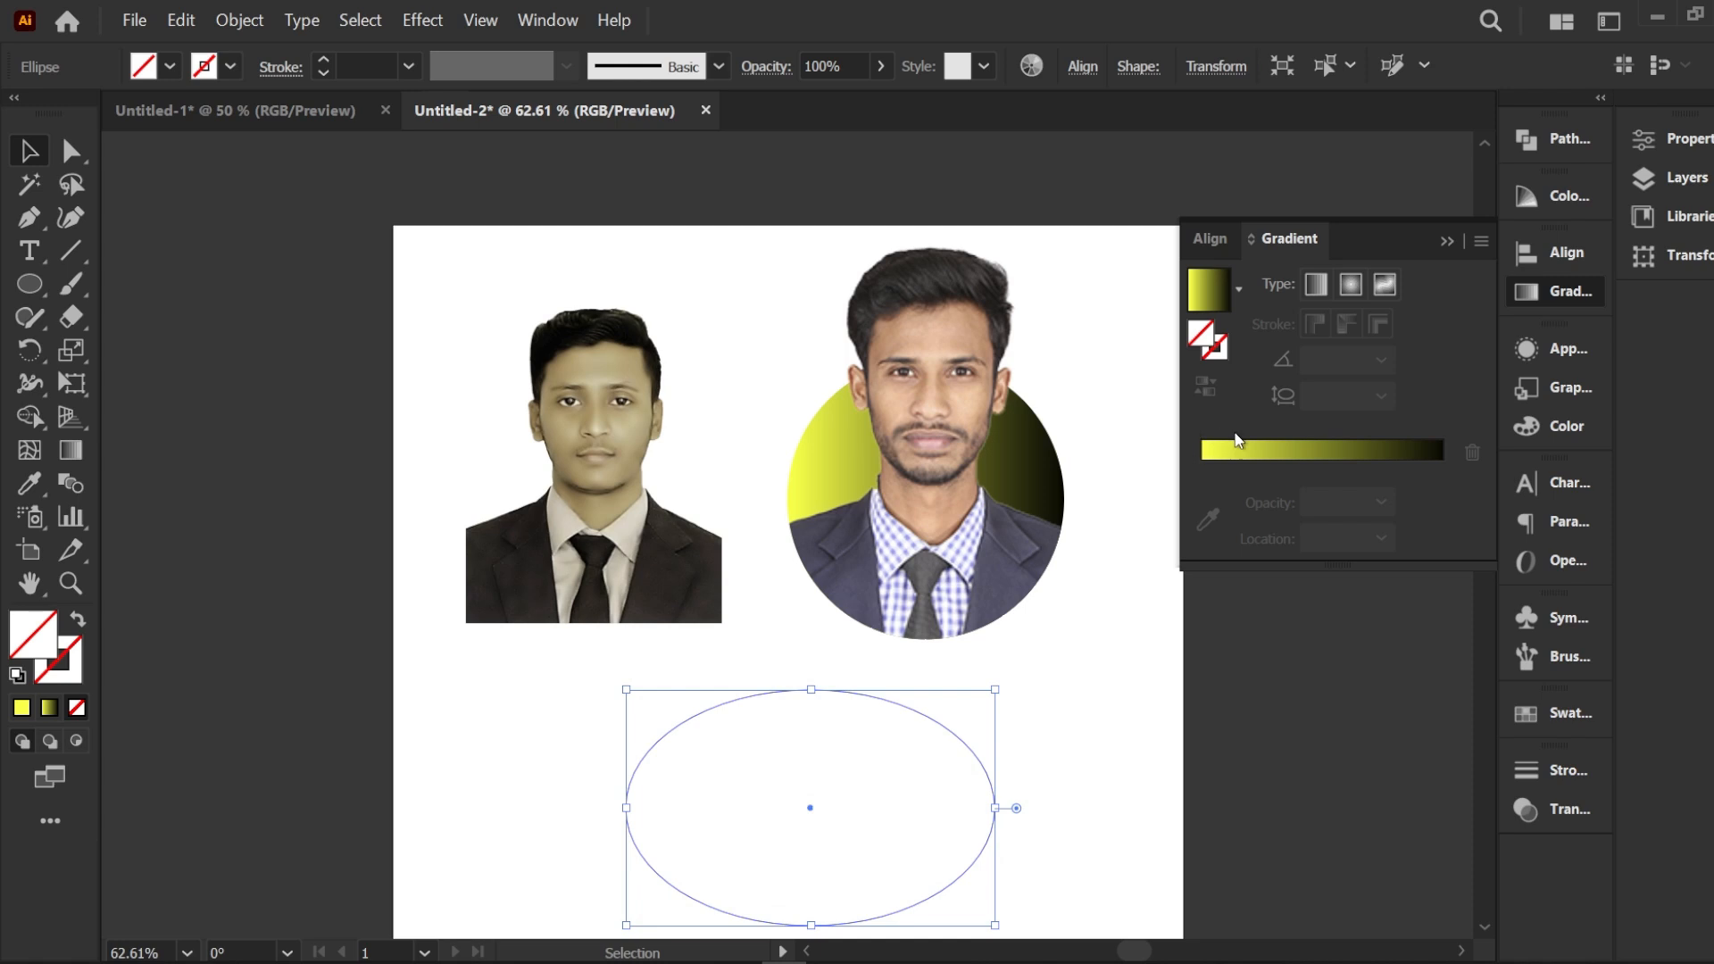
left_click(1237, 440)
left_click_drag(818, 774, 630, 499)
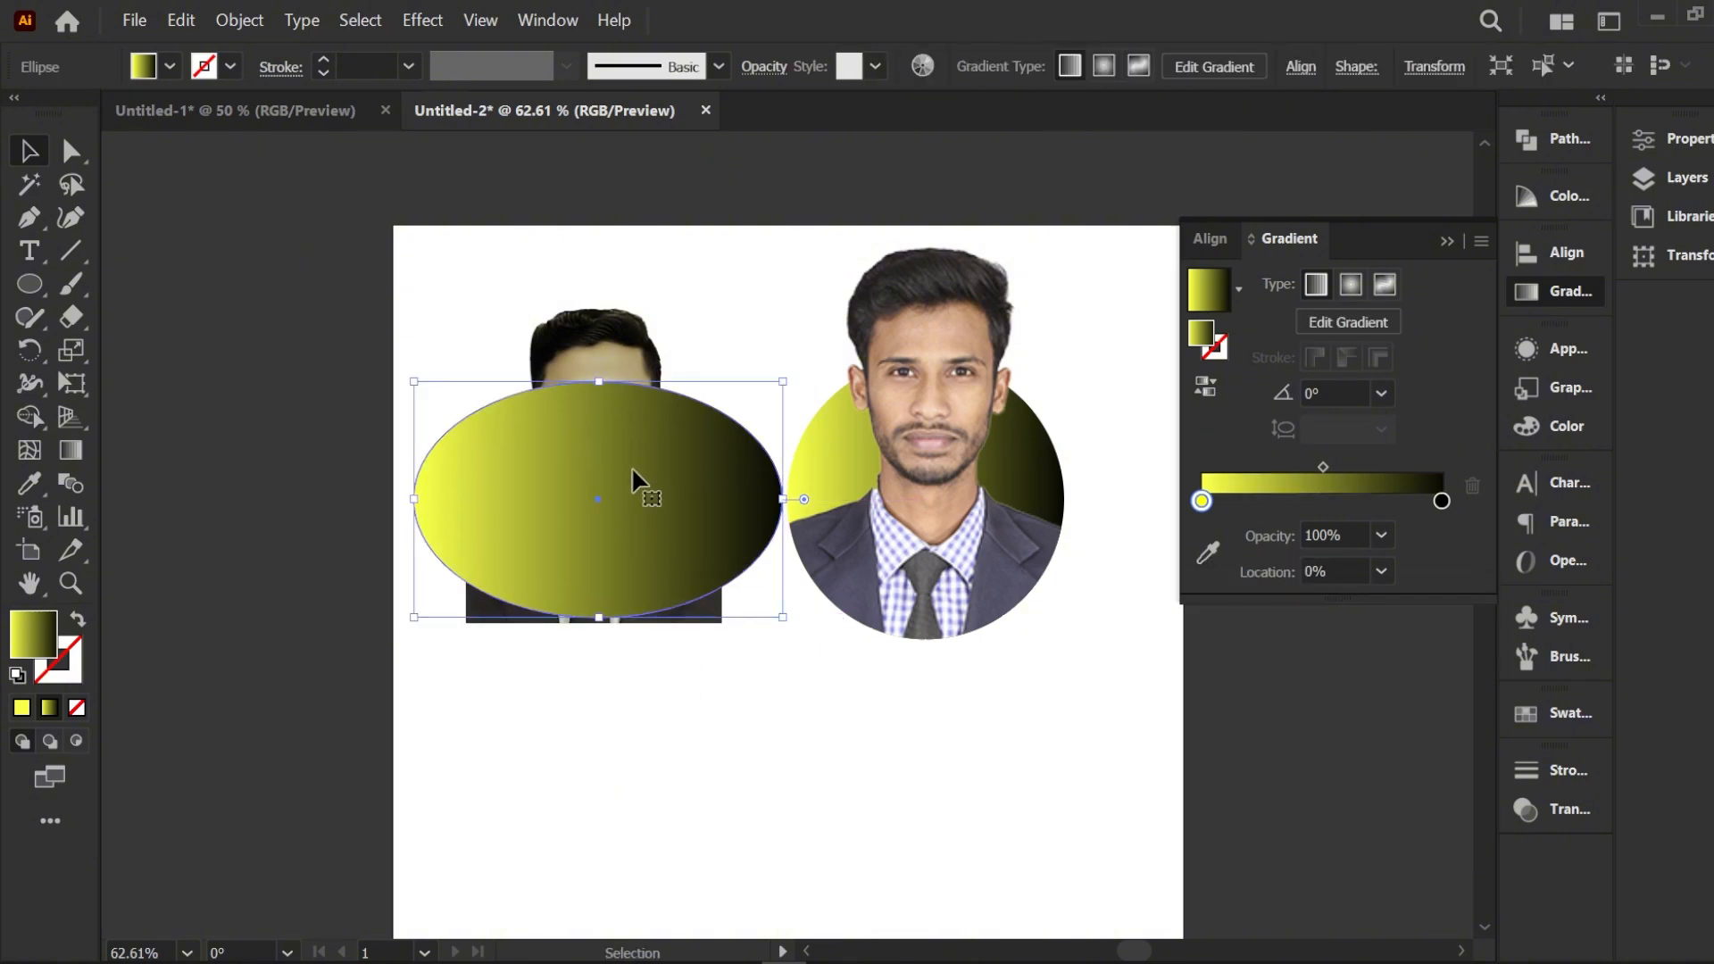
Step: Copy the gradient ellipse and paste the duplicate in front at the same place
left_click(182, 20)
left_click(203, 112)
left_click(182, 21)
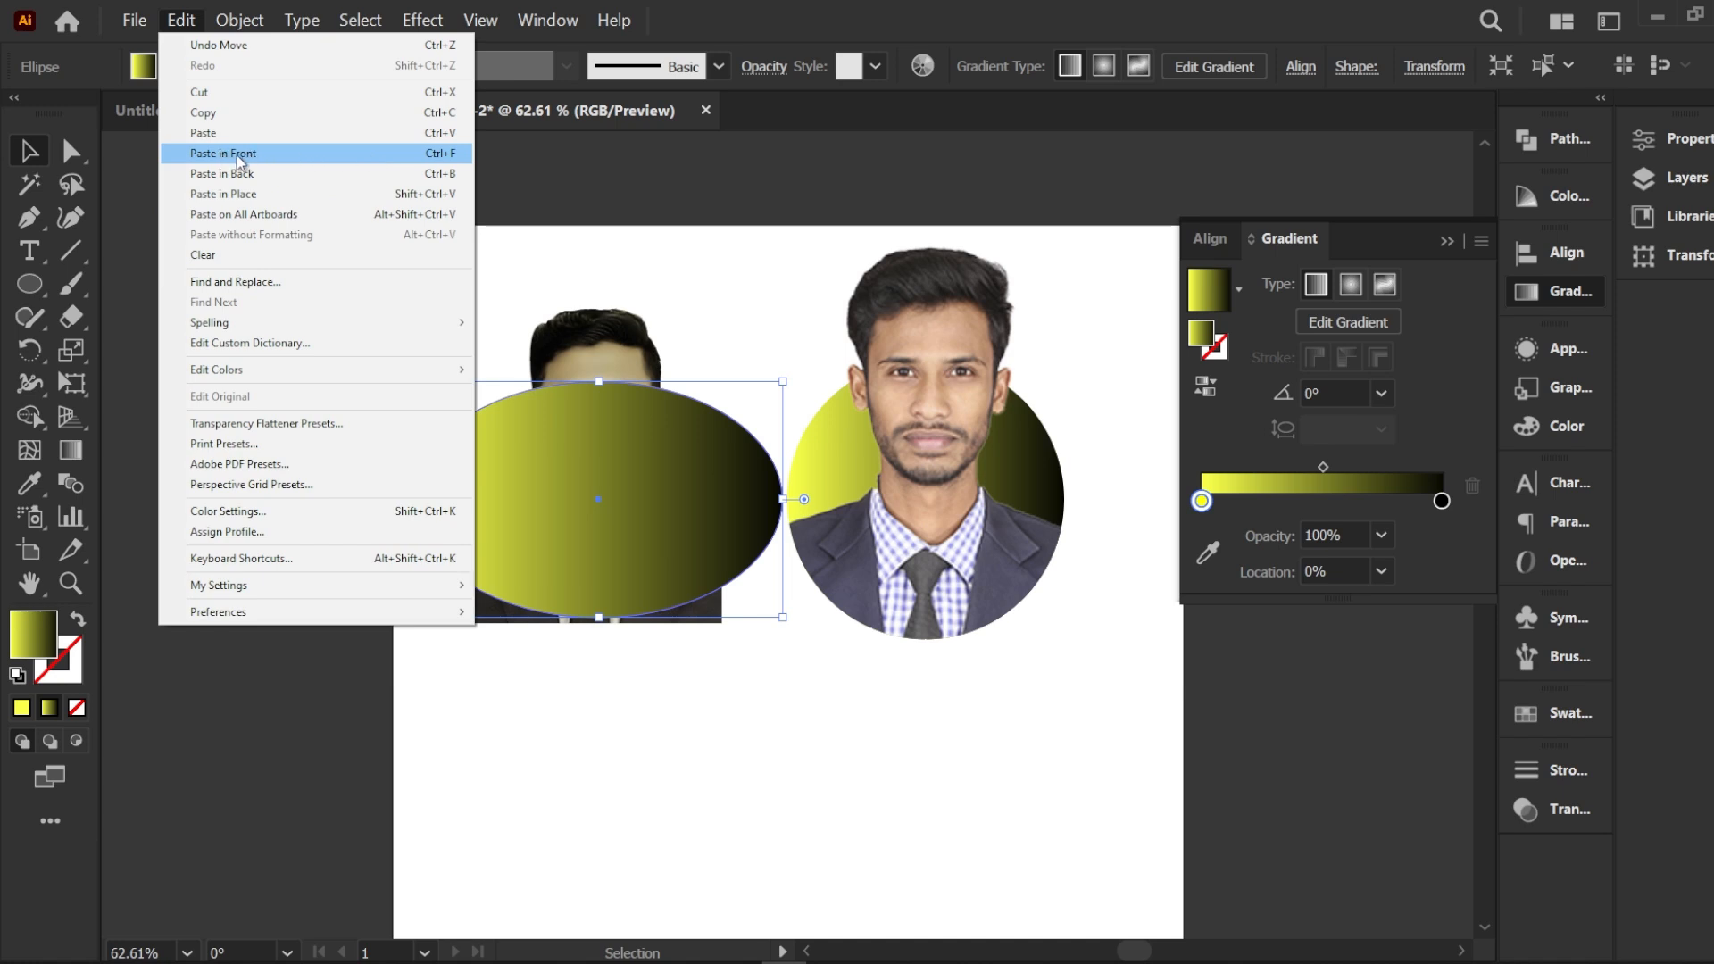
left_click(240, 157)
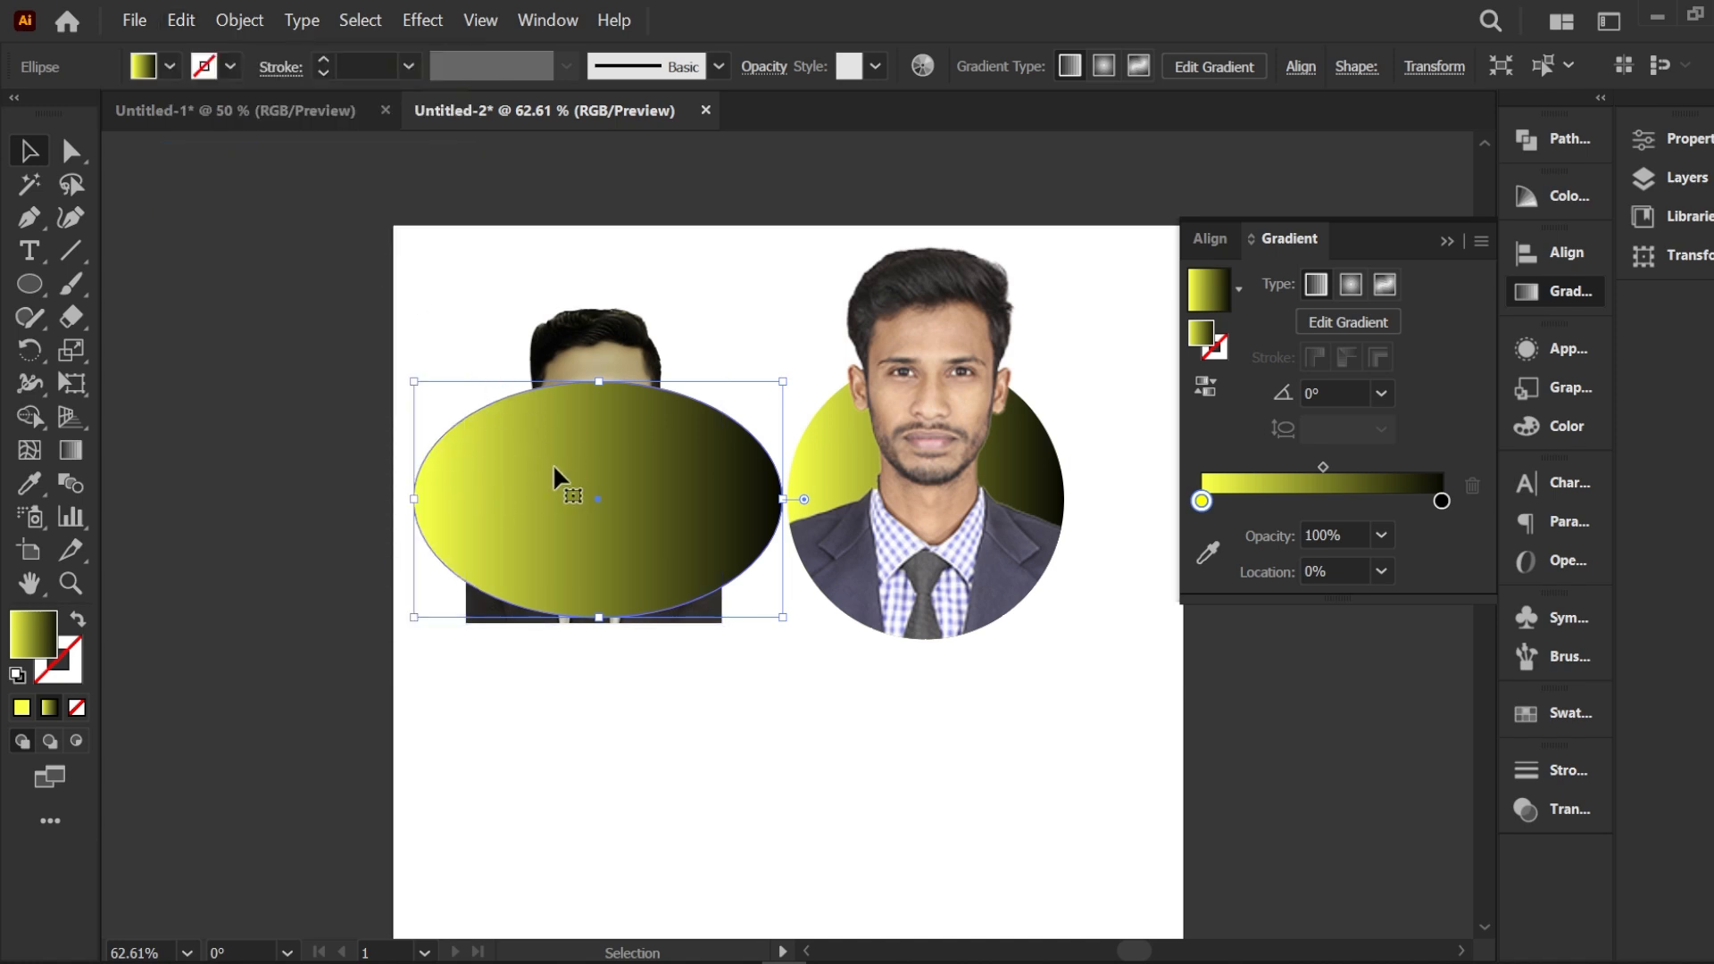
Step: Clip the black-suited portrait to the front ellipse with a clipping mask
left_click(454, 298)
left_click_drag(613, 474, 612, 474)
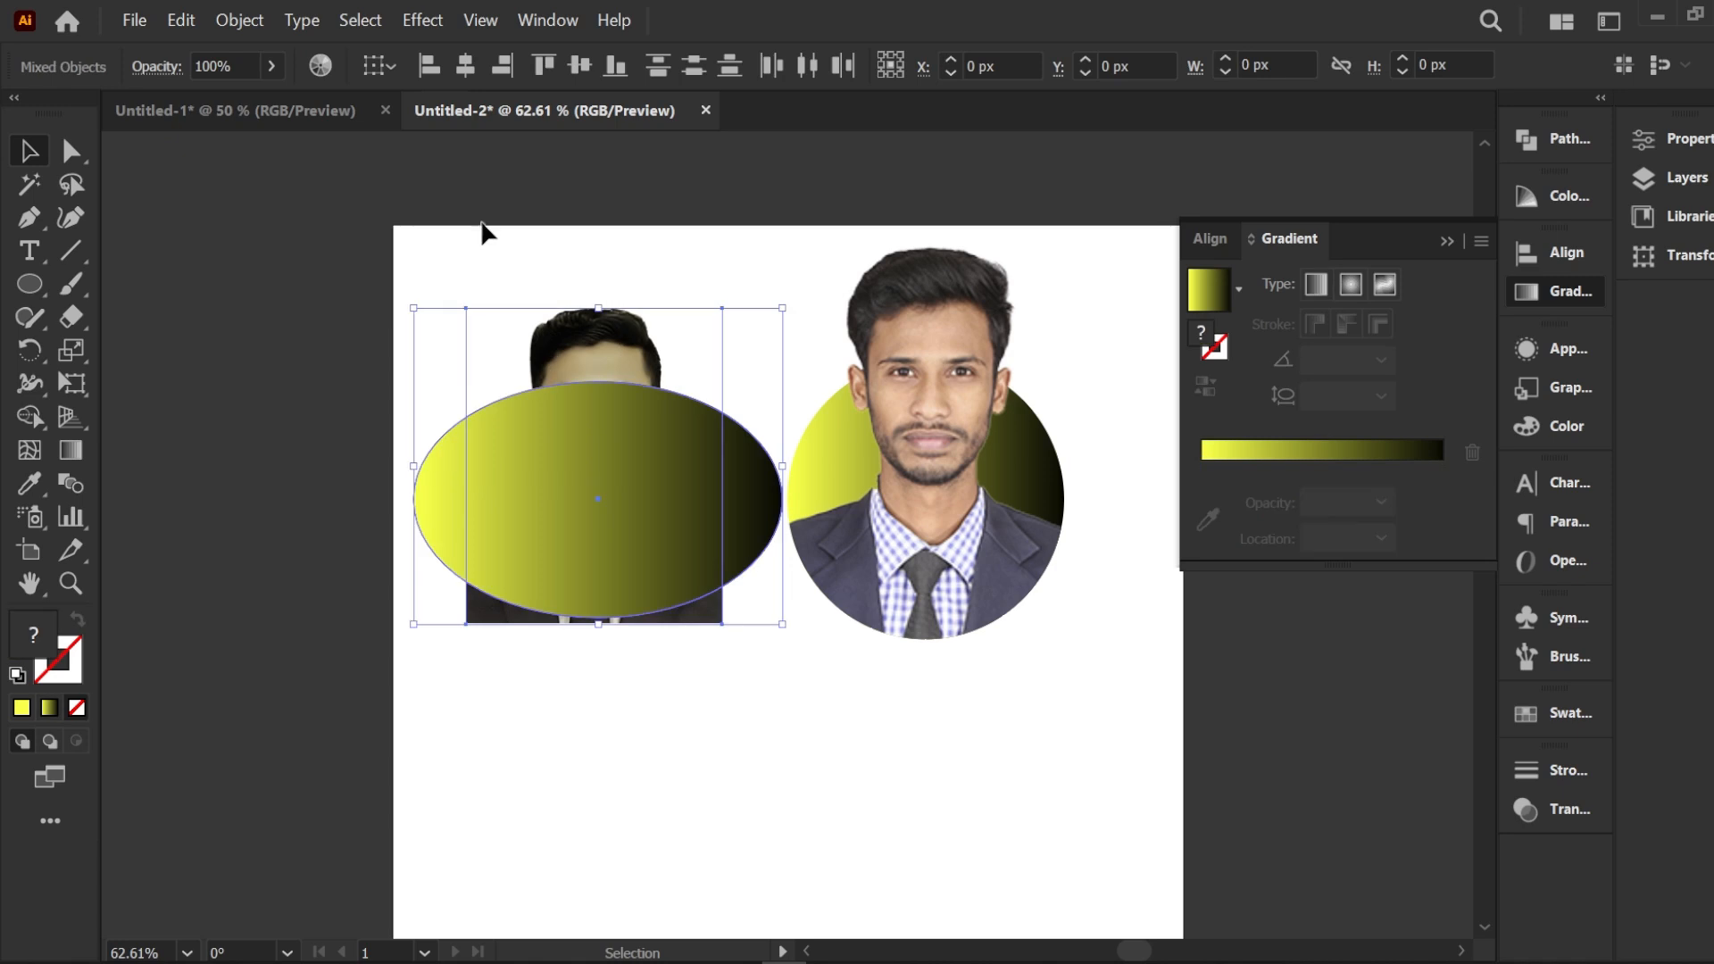
left_click(482, 230)
left_click(526, 436)
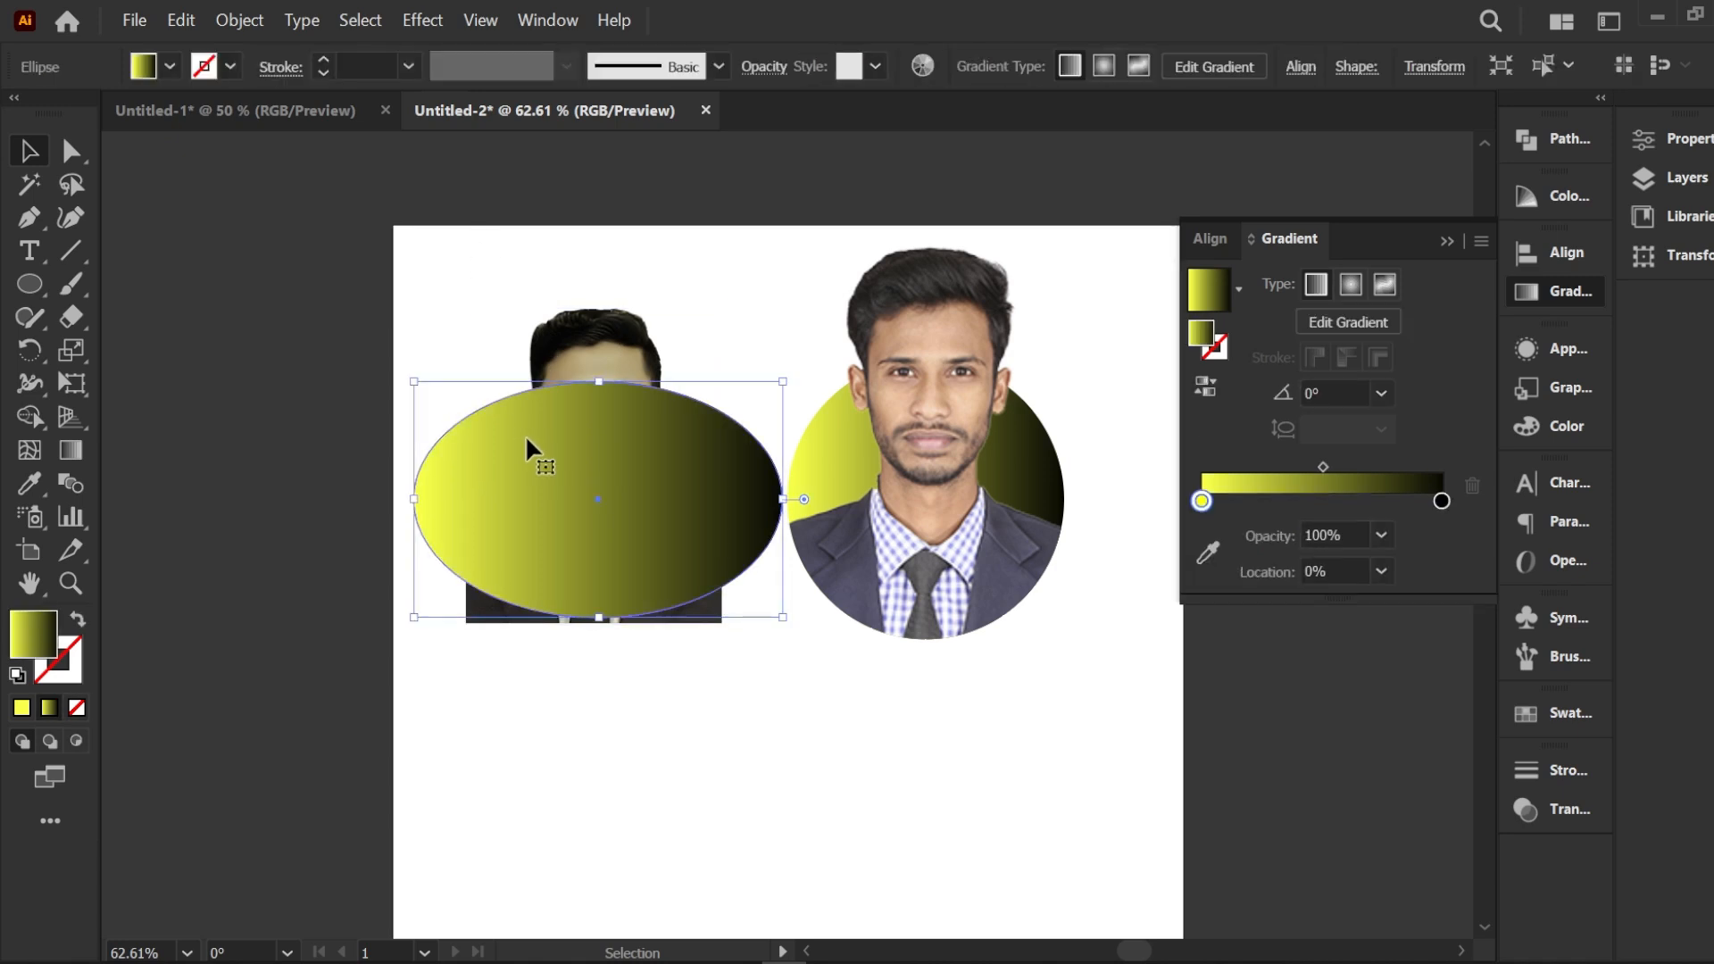
left_click(612, 344, "shift")
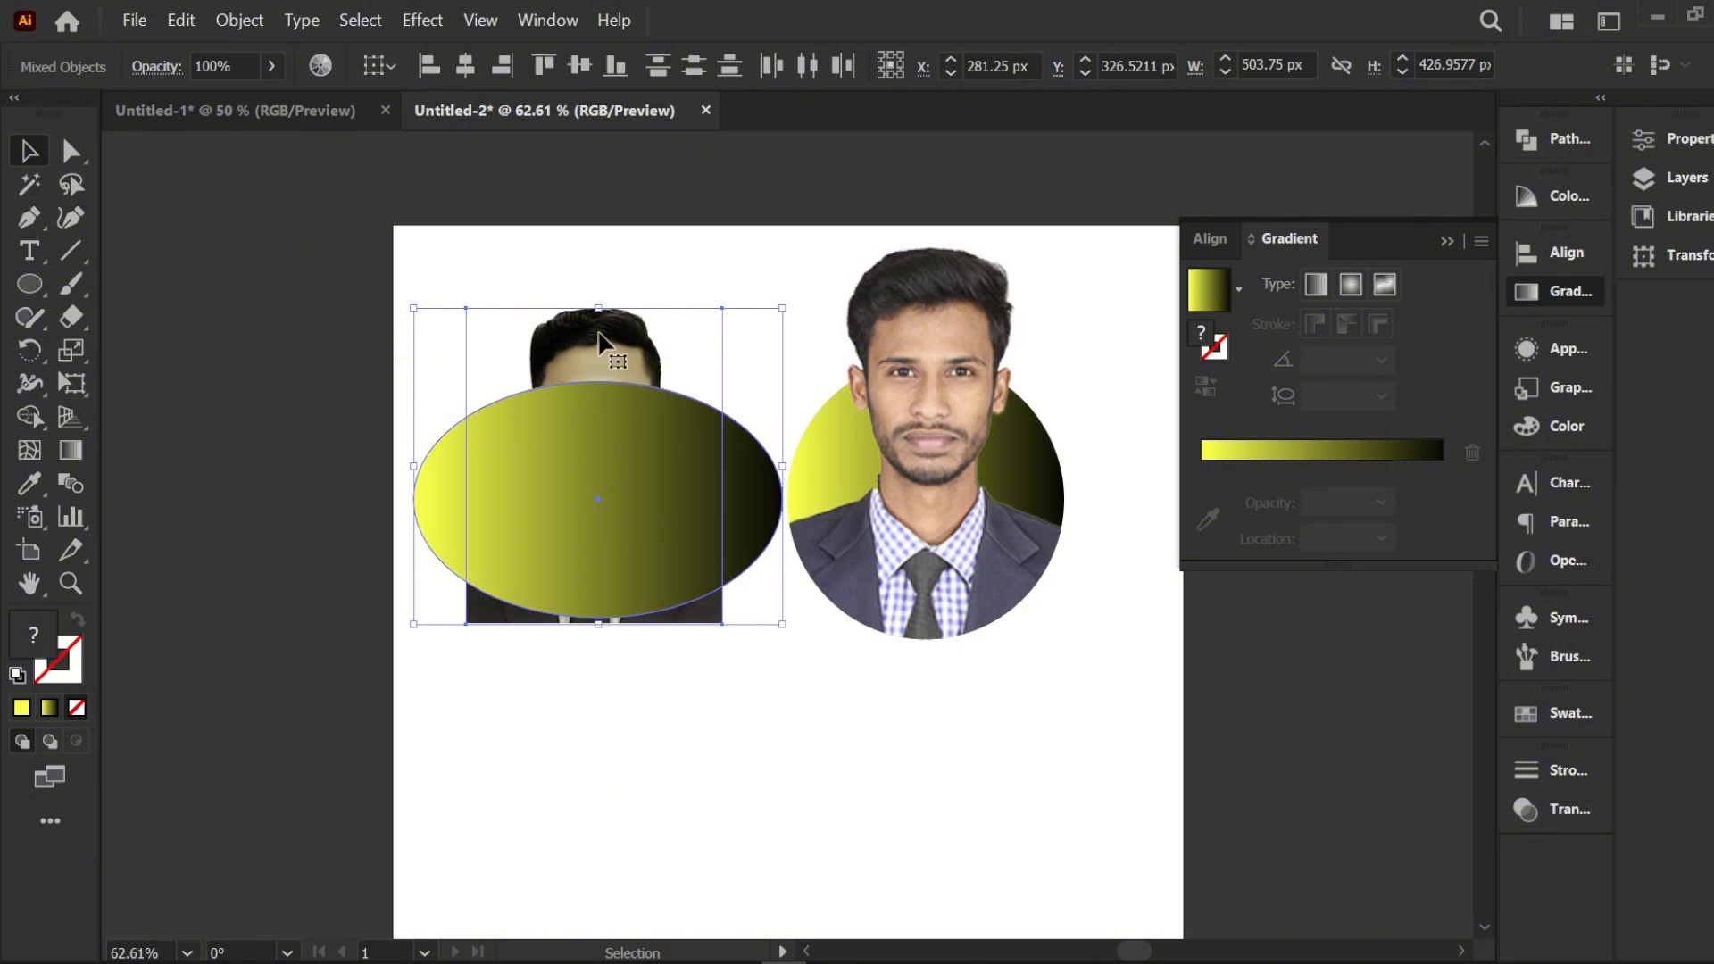
right_click(598, 334)
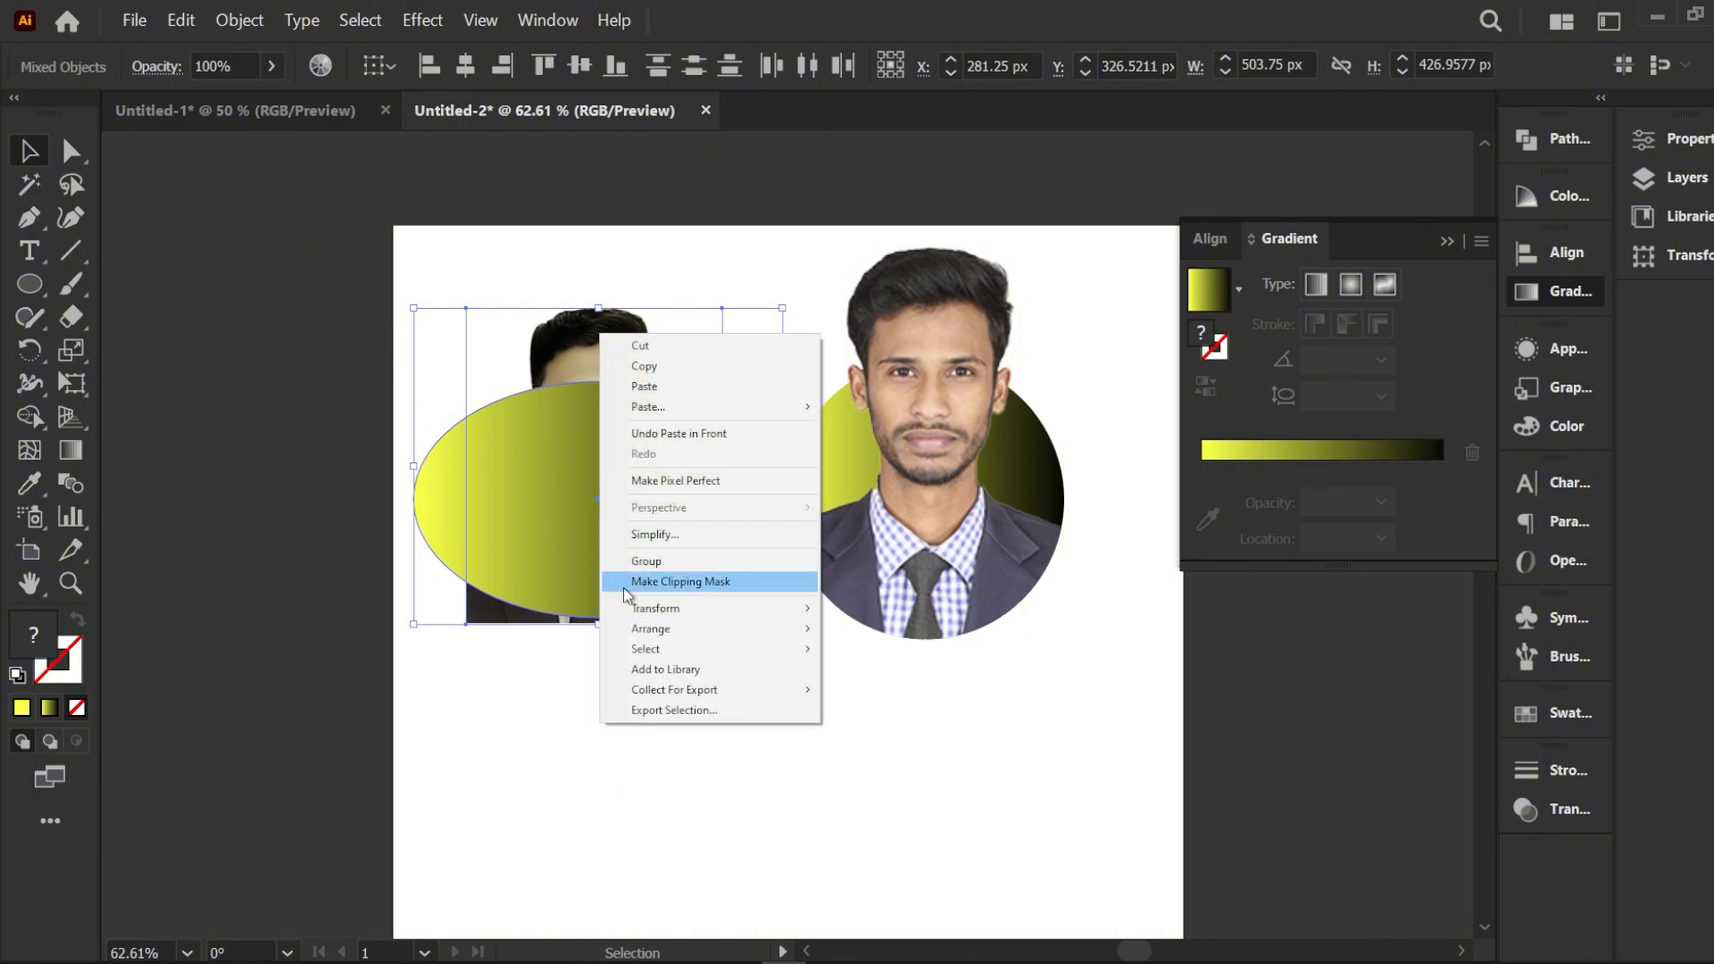
left_click(689, 584)
left_click(543, 325)
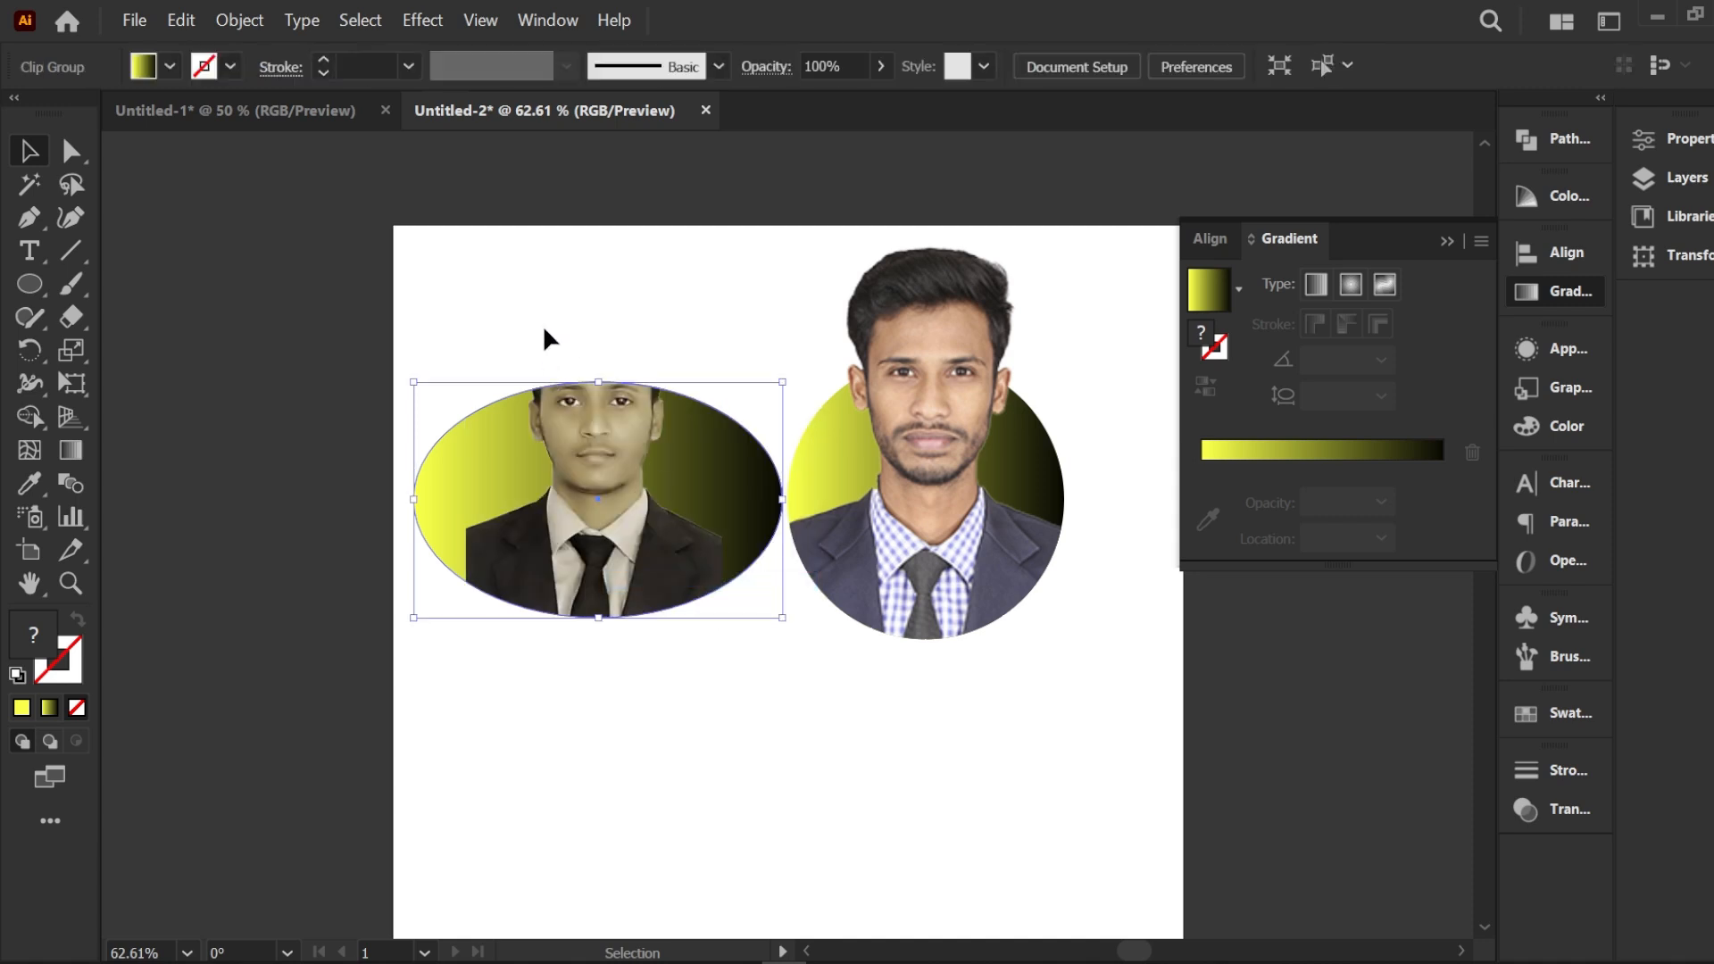
Step: Pull the elliptical clipping path's top anchor point above the black-suited man's hair, and put away the gradient settings
left_click(590, 438)
left_click(73, 152)
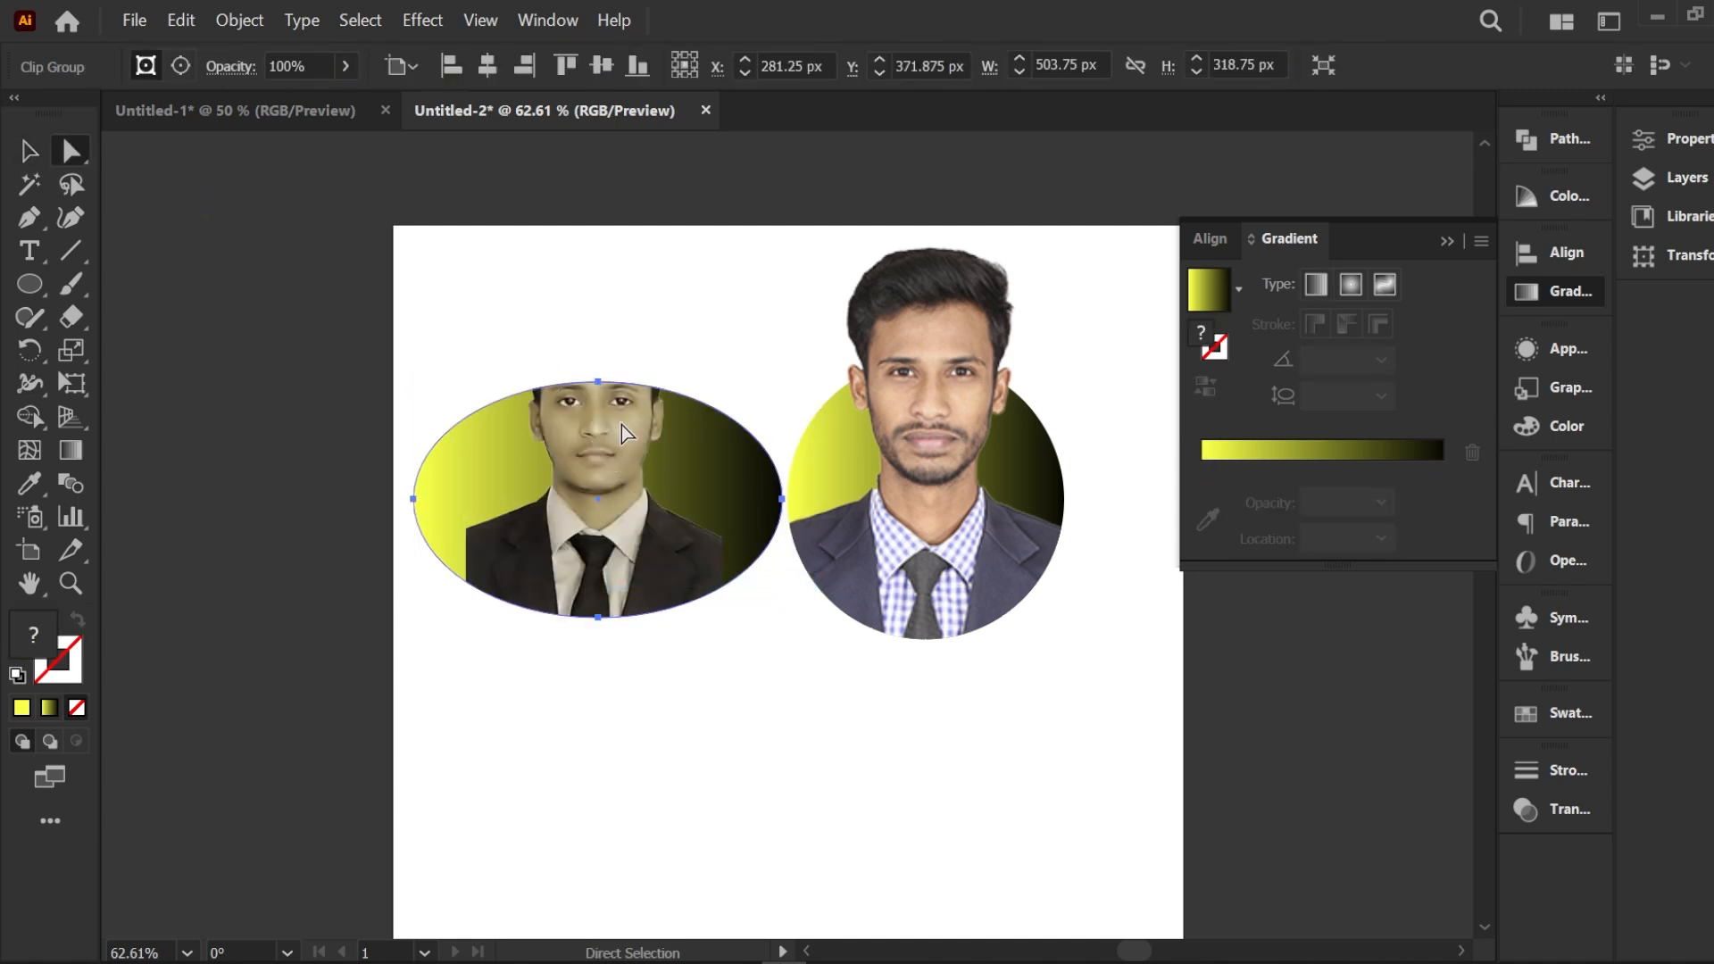
left_click_drag(598, 382, 598, 265)
left_click_drag(585, 261, 585, 261)
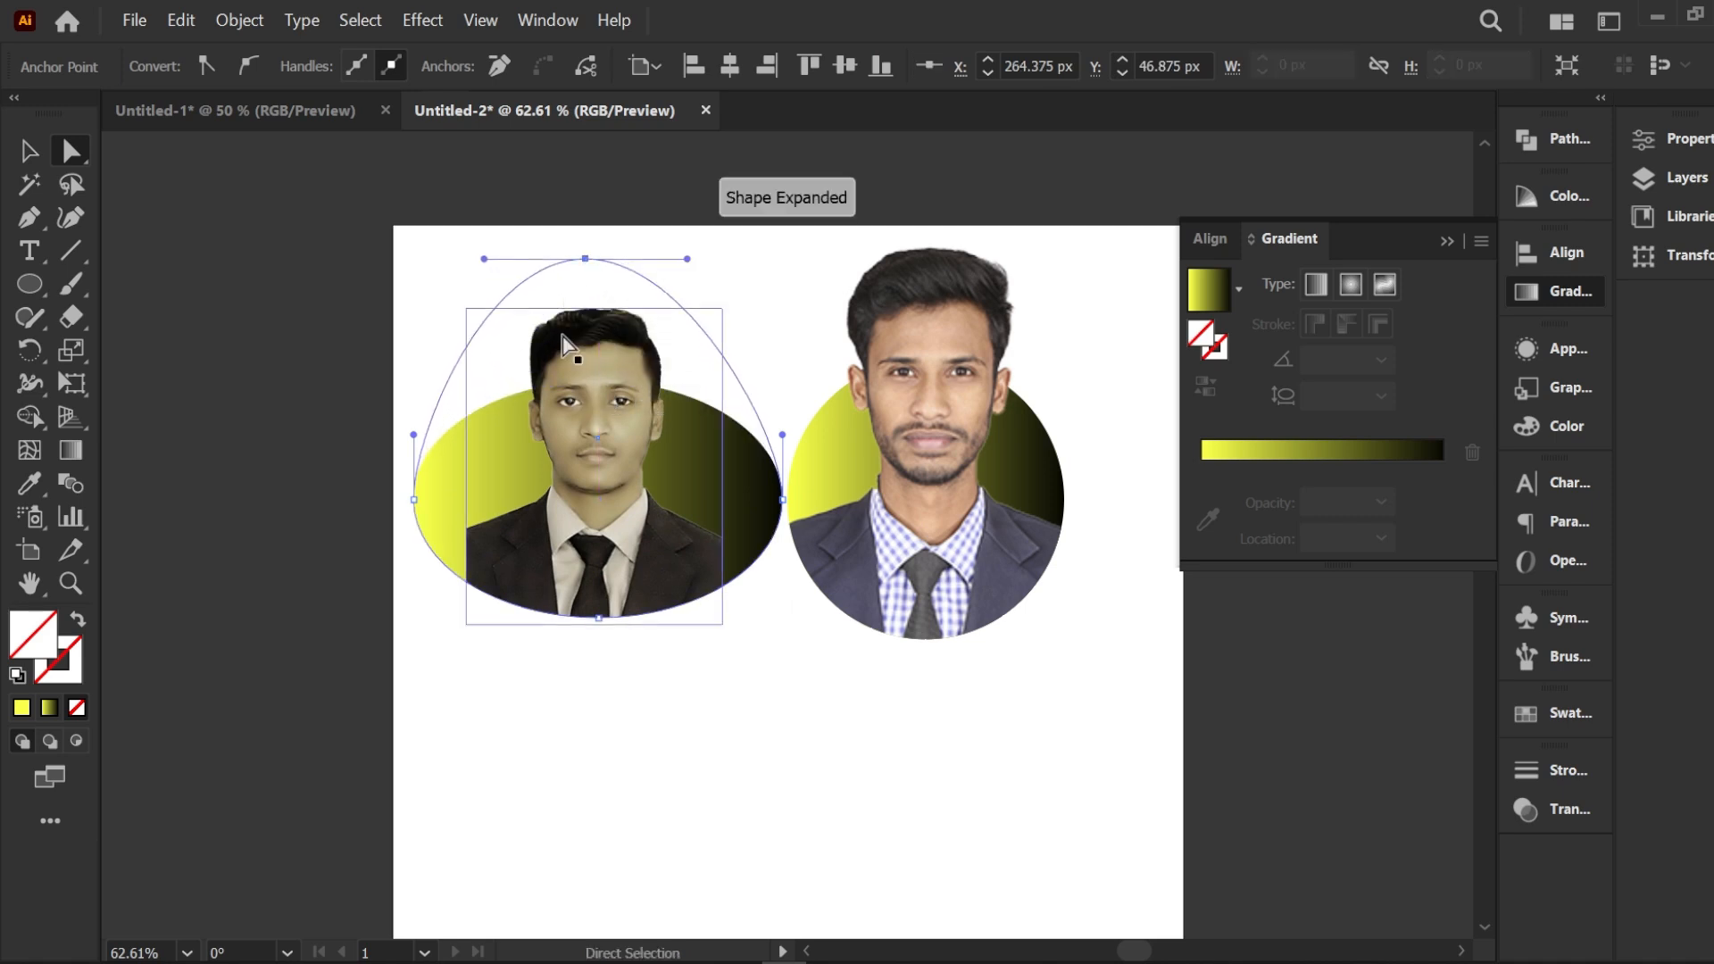
left_click(712, 693)
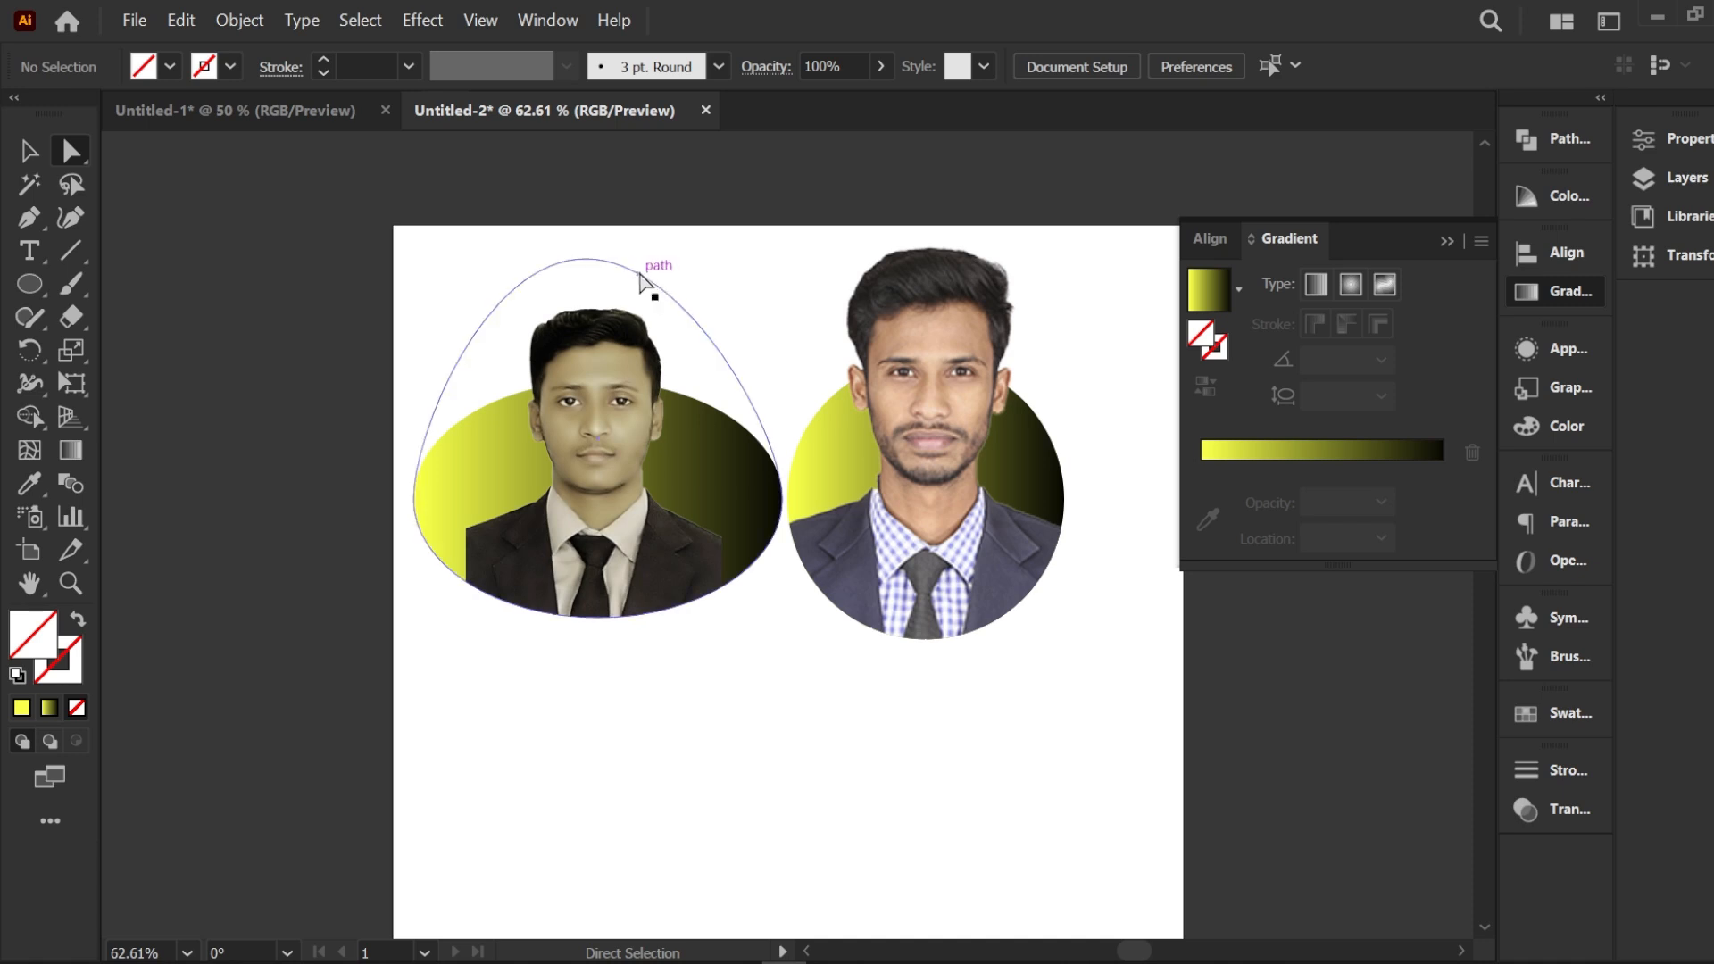
left_click(1445, 240)
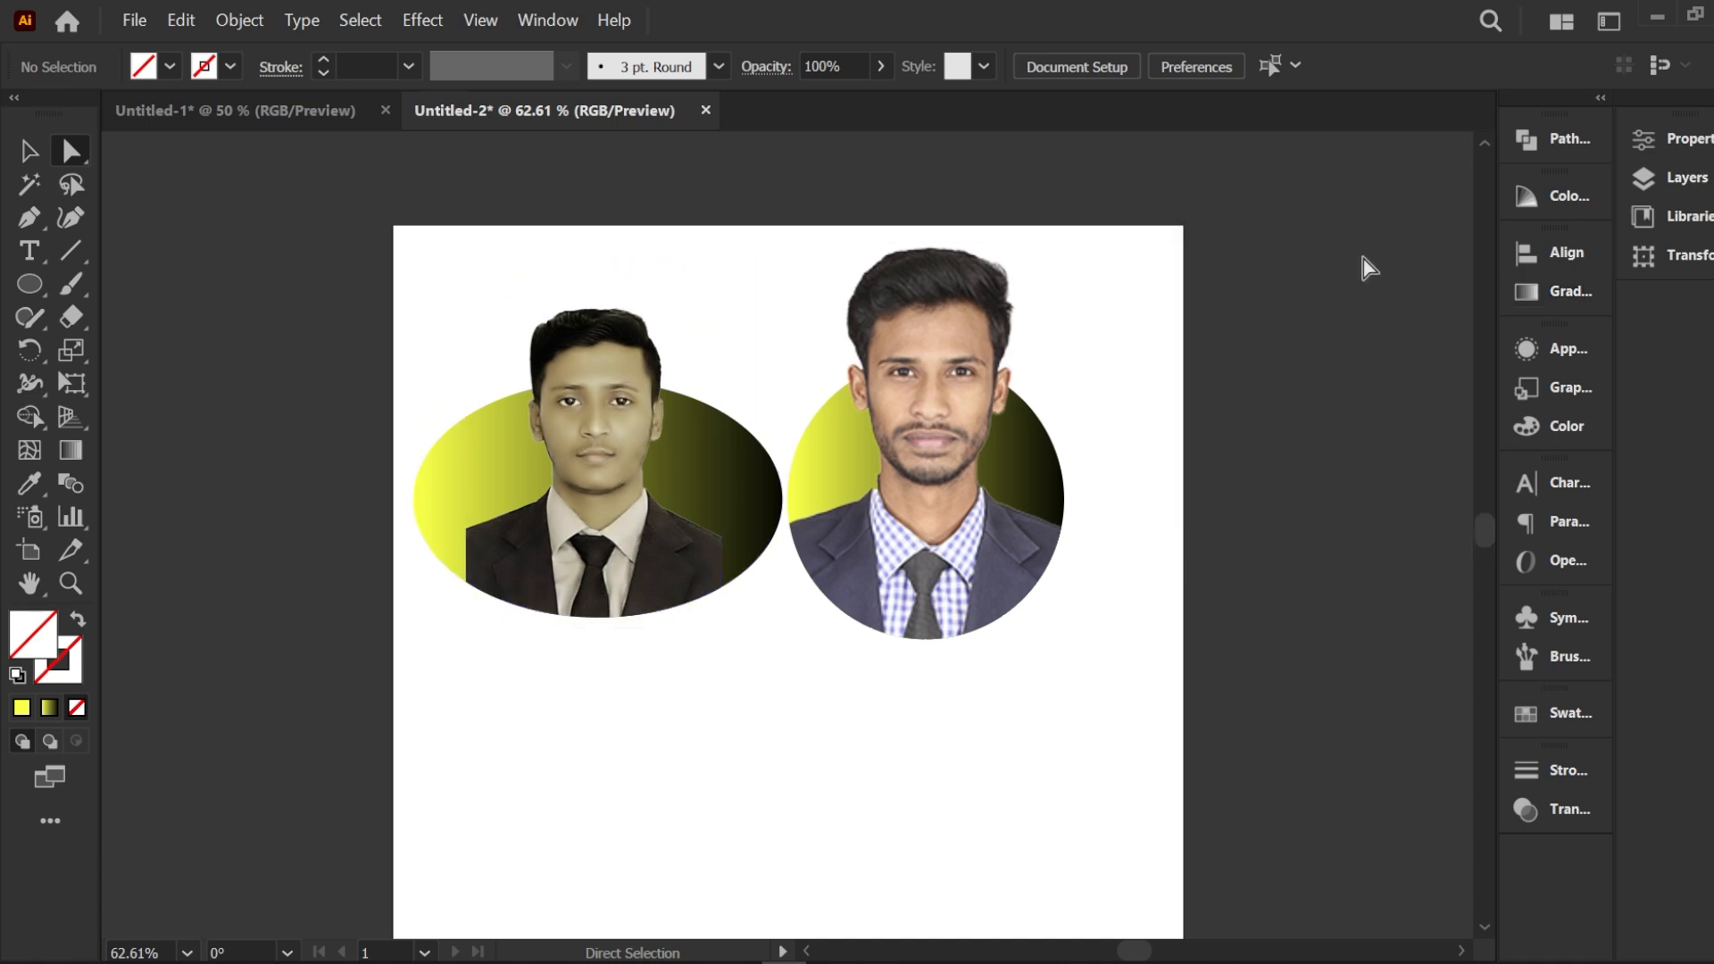